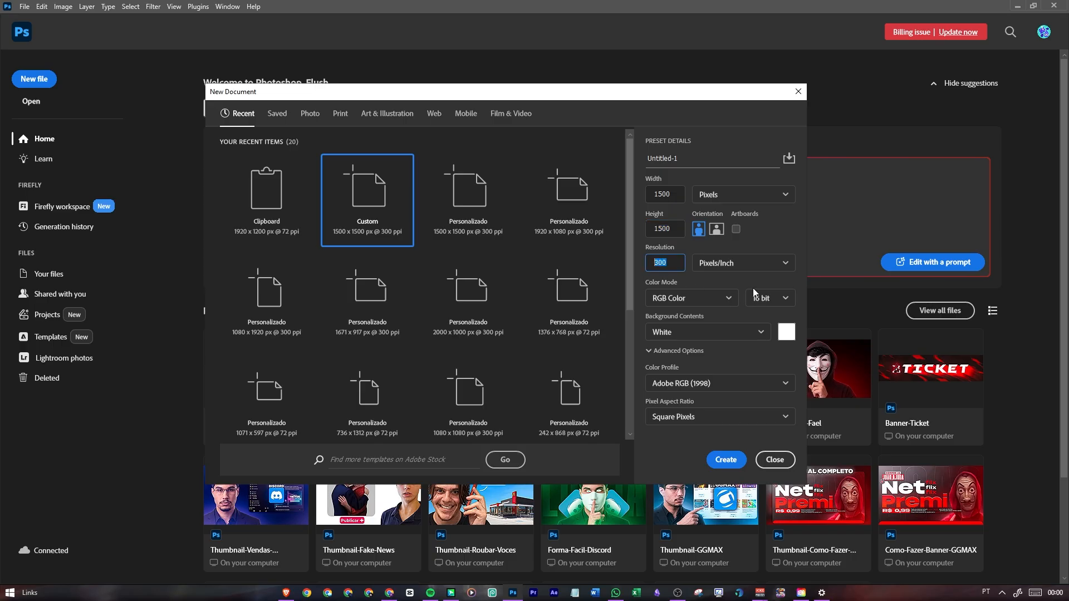
Create a 1500 x 1500 px, 300 ppi RGB document and add a black solid color fill layer
{"action": "left_click", "coordinate": [723, 461]}
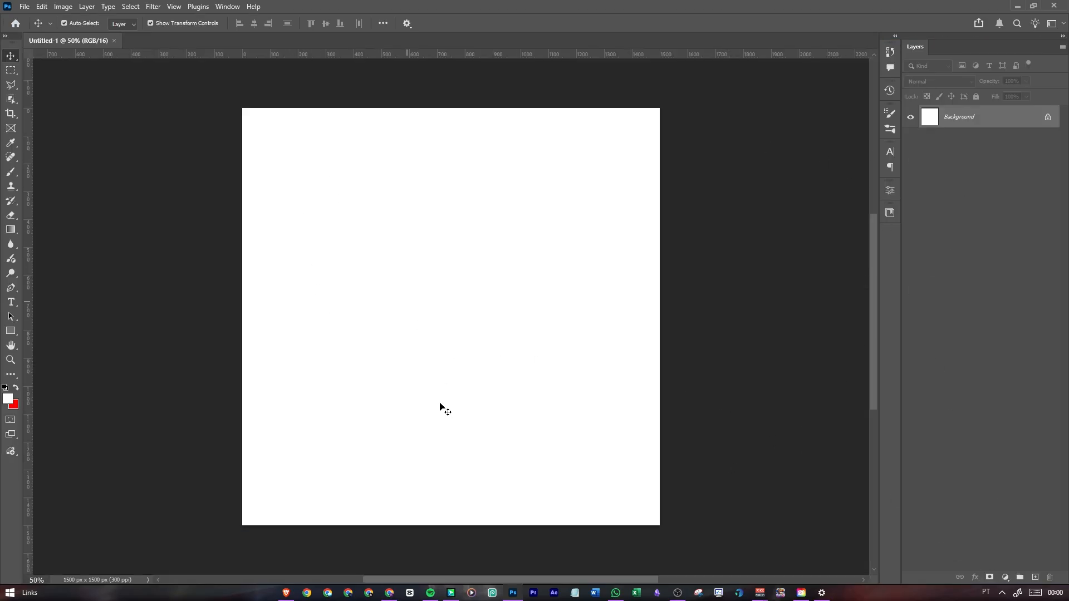
{"action": "left_click", "coordinate": [1006, 577]}
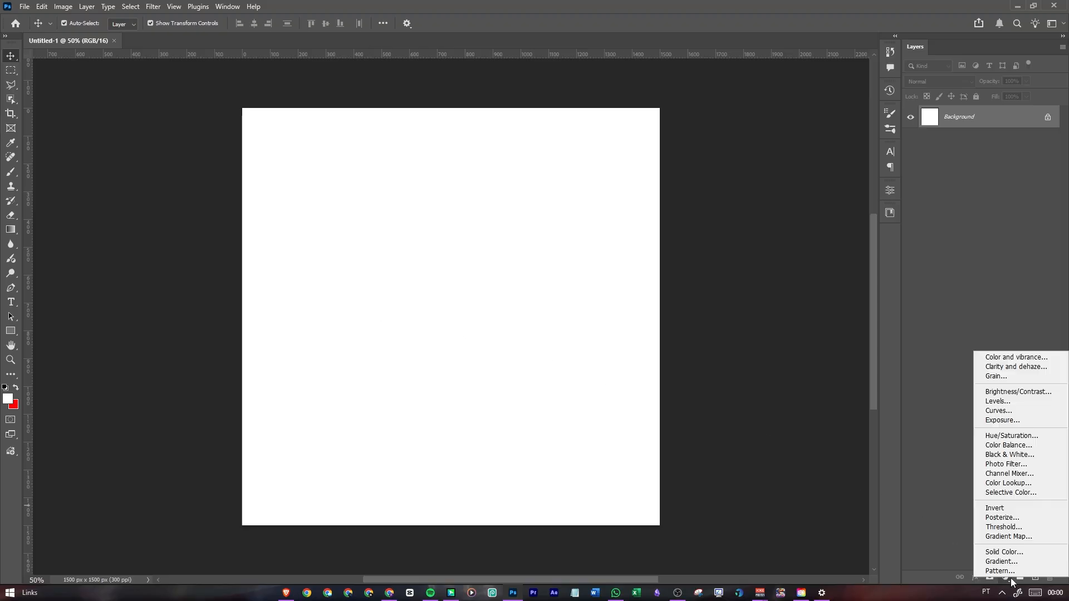
{"action": "left_click", "coordinate": [1005, 551]}
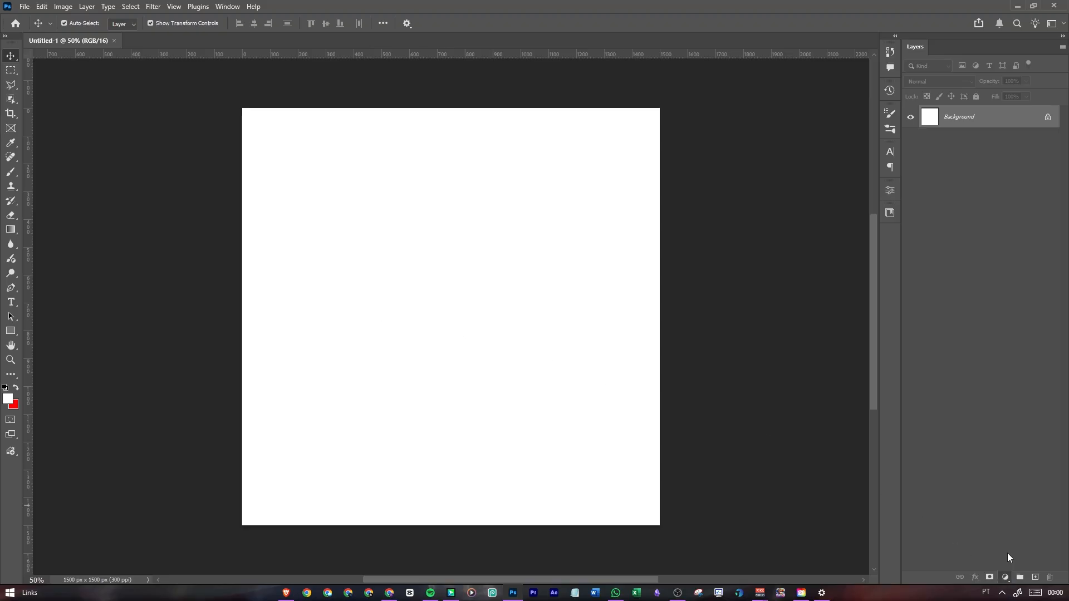
{"action": "left_click_drag", "start_coordinate": [858, 211], "coordinate": [905, 292]}
{"action": "left_click", "coordinate": [978, 91]}
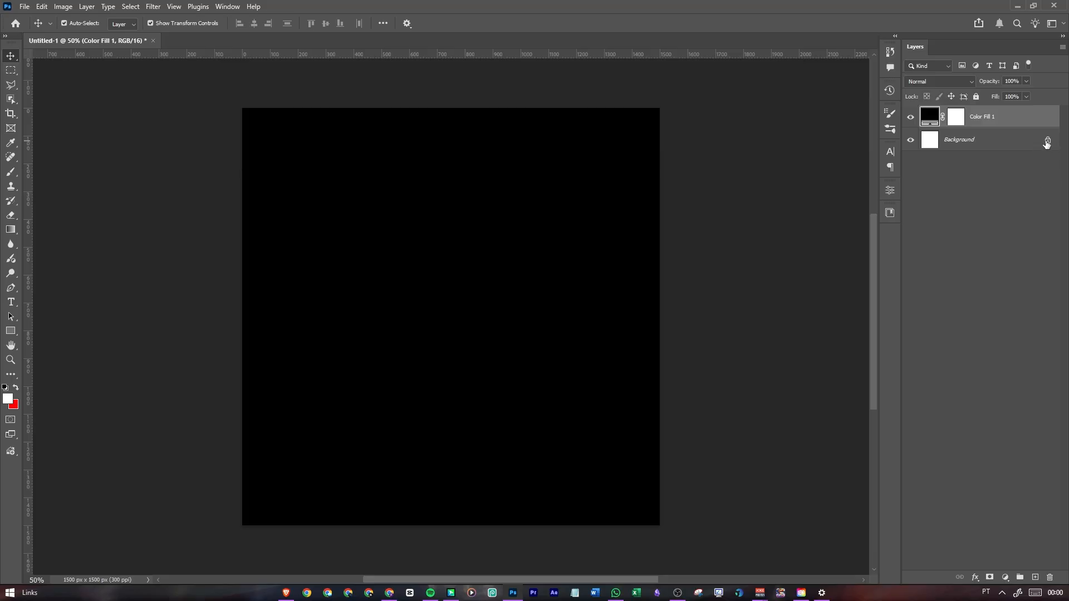
Unlock the white Background layer and delete it
{"action": "left_click", "coordinate": [1046, 143]}
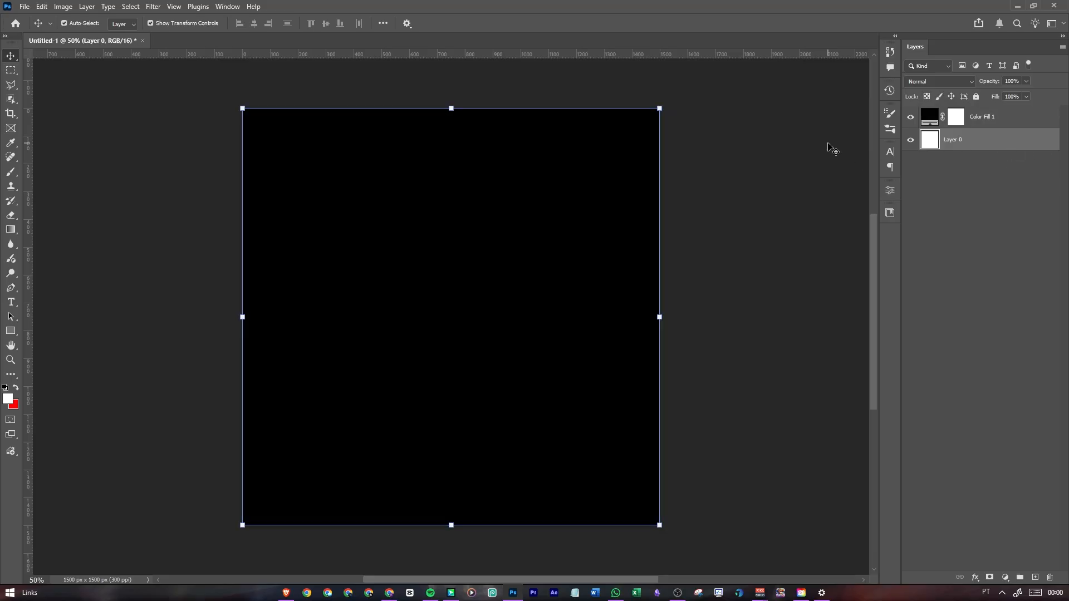
{"action": "key", "text": "Delete"}
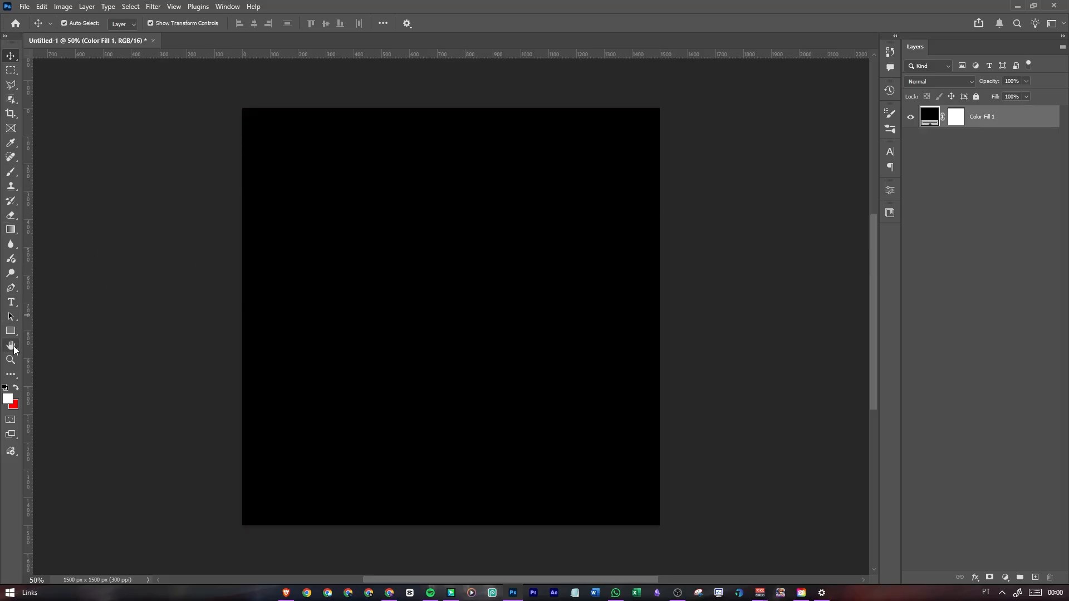
Add the white text "GOODY" on the canvas in Gotham Ultra, 24 pt, centre-aligned
{"action": "left_click", "coordinate": [12, 304]}
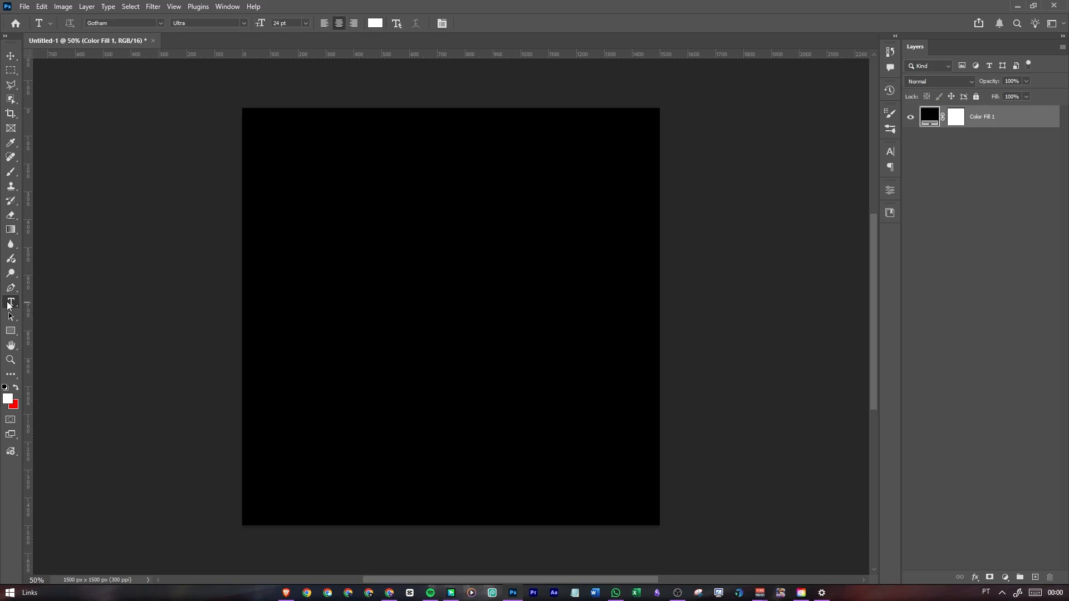
{"action": "left_click", "coordinate": [427, 278]}
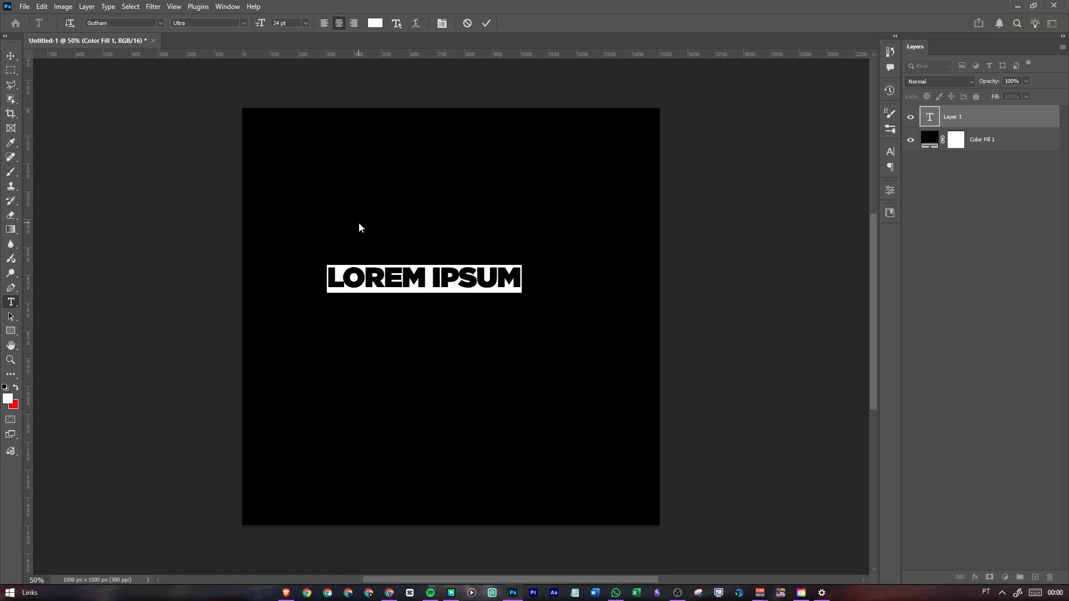
{"action": "type", "text": "GO"}
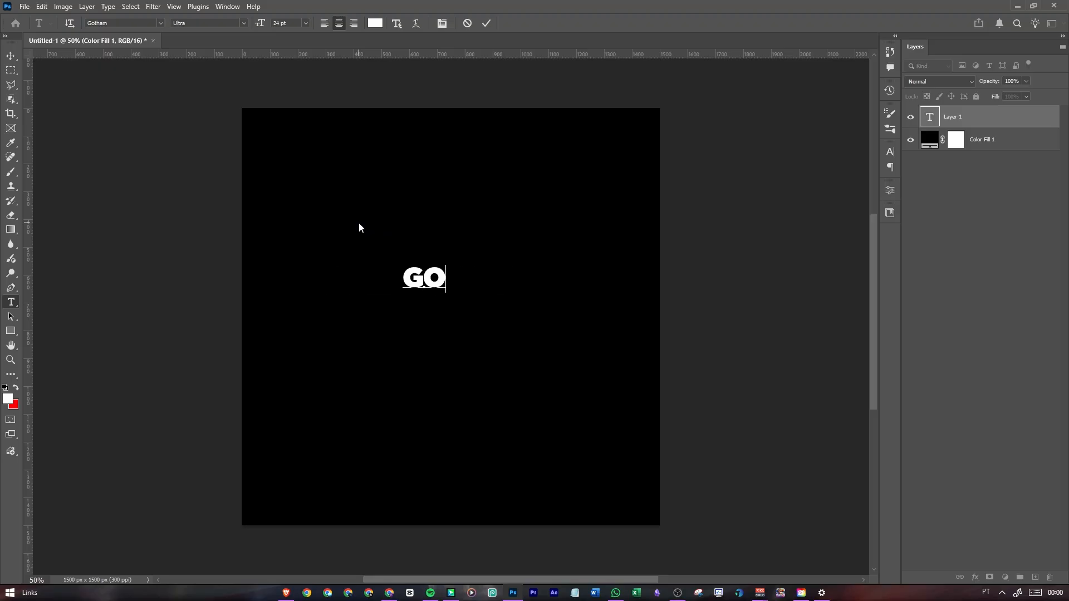
{"action": "type", "text": " ODY"}
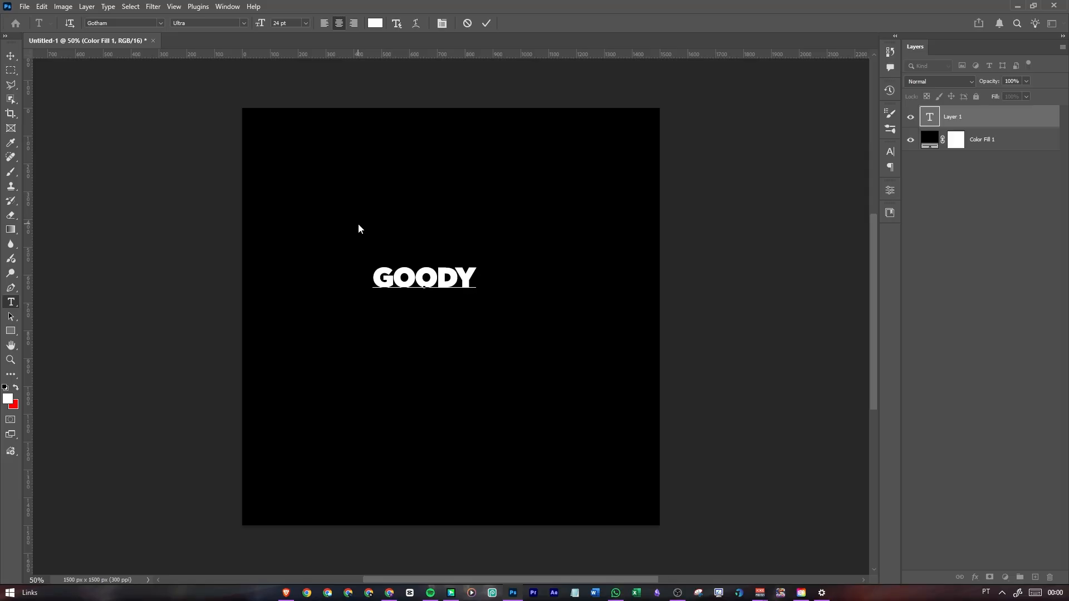
{"action": "left_click", "coordinate": [486, 22]}
{"action": "left_click_drag", "start_coordinate": [393, 276], "coordinate": [451, 277]}
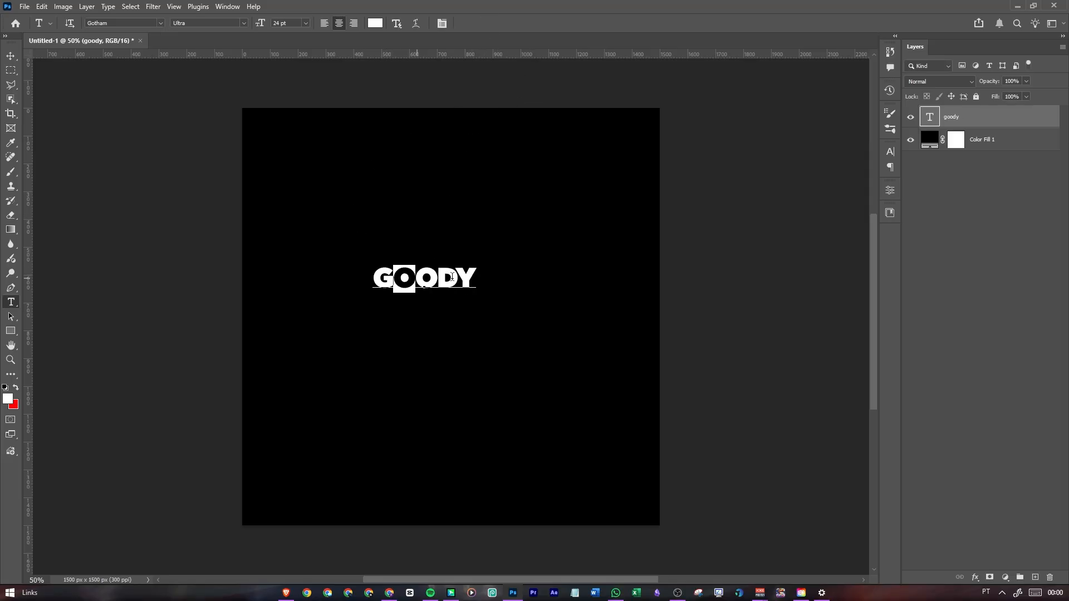
{"action": "left_click", "coordinate": [452, 276]}
{"action": "key", "text": "ctrl+a"}
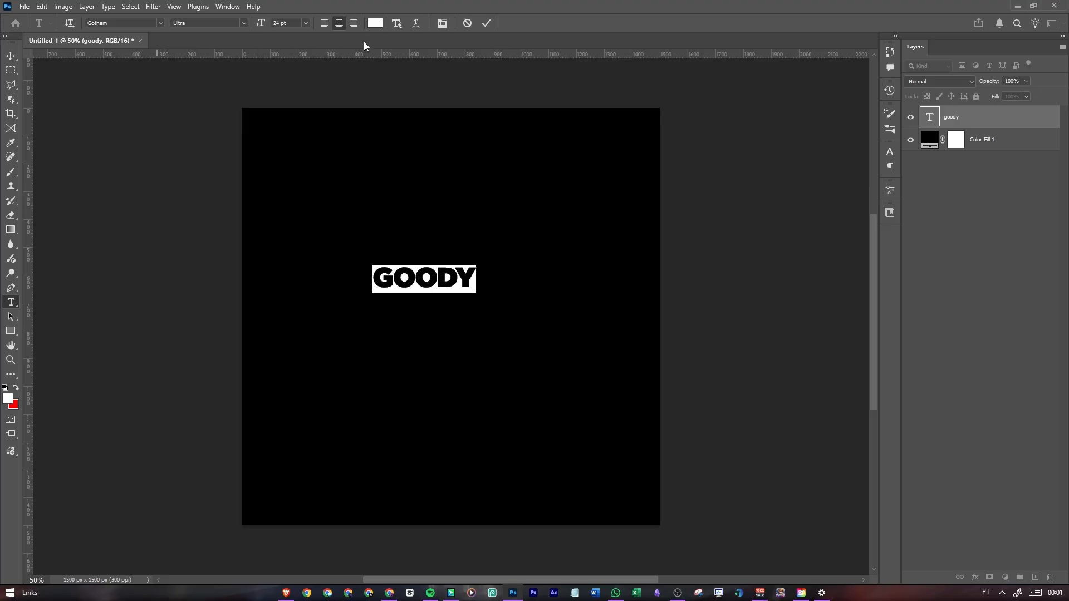
{"action": "left_click", "coordinate": [125, 22]}
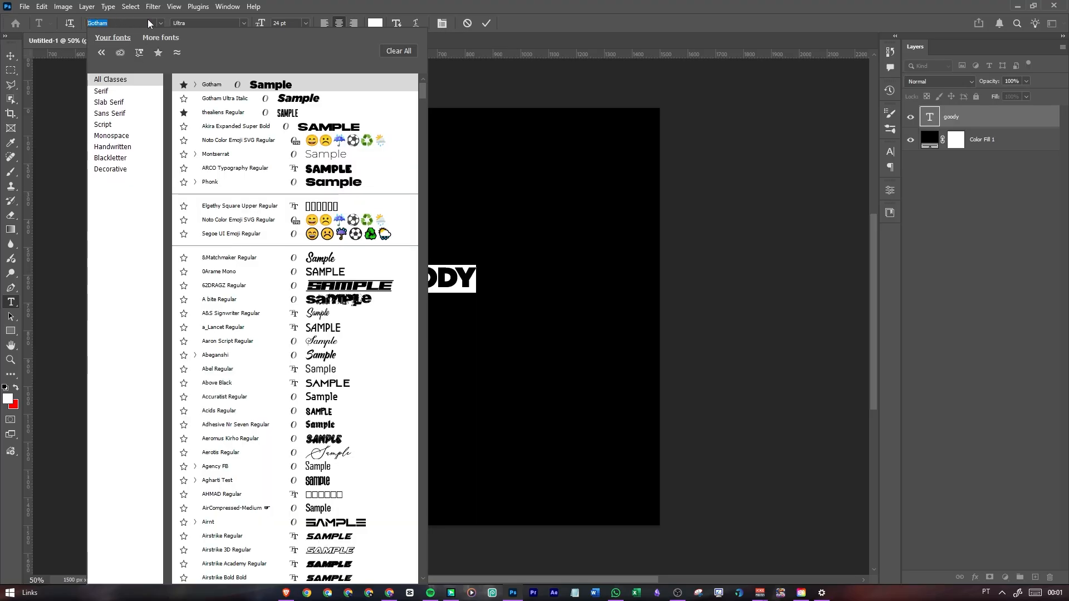
{"action": "left_click", "coordinate": [355, 3]}
{"action": "left_click", "coordinate": [486, 23]}
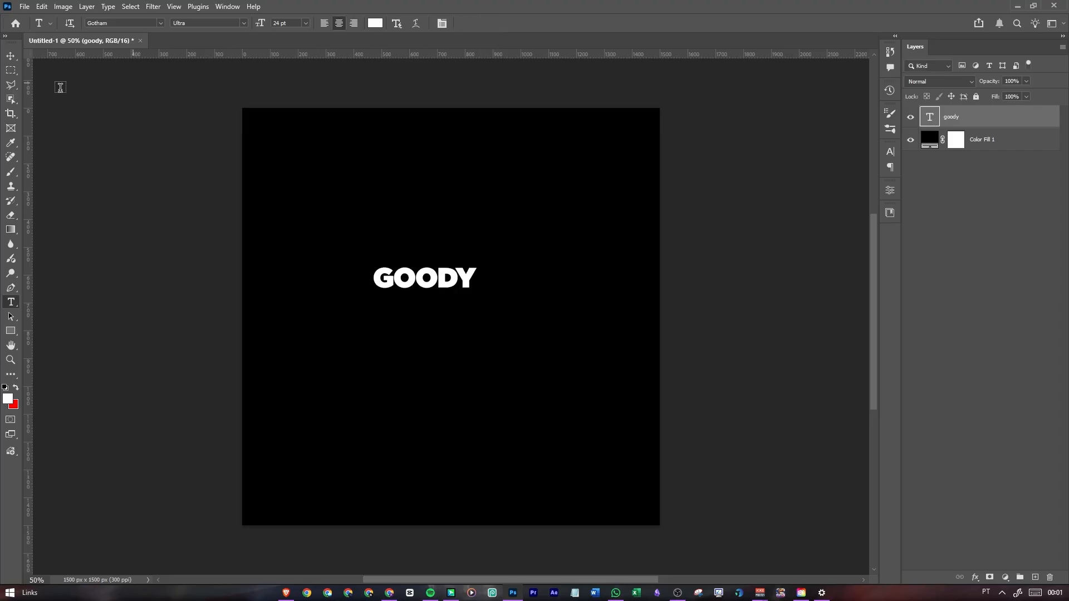
Enlarge the GOODY text to about 80 pt and centre it horizontally, slightly above the middle of the canvas
{"action": "left_click", "coordinate": [11, 56]}
{"action": "left_click_drag", "start_coordinate": [475, 277], "coordinate": [619, 285]}
{"action": "left_click_drag", "start_coordinate": [517, 287], "coordinate": [487, 320]}
{"action": "key", "text": "Return"}
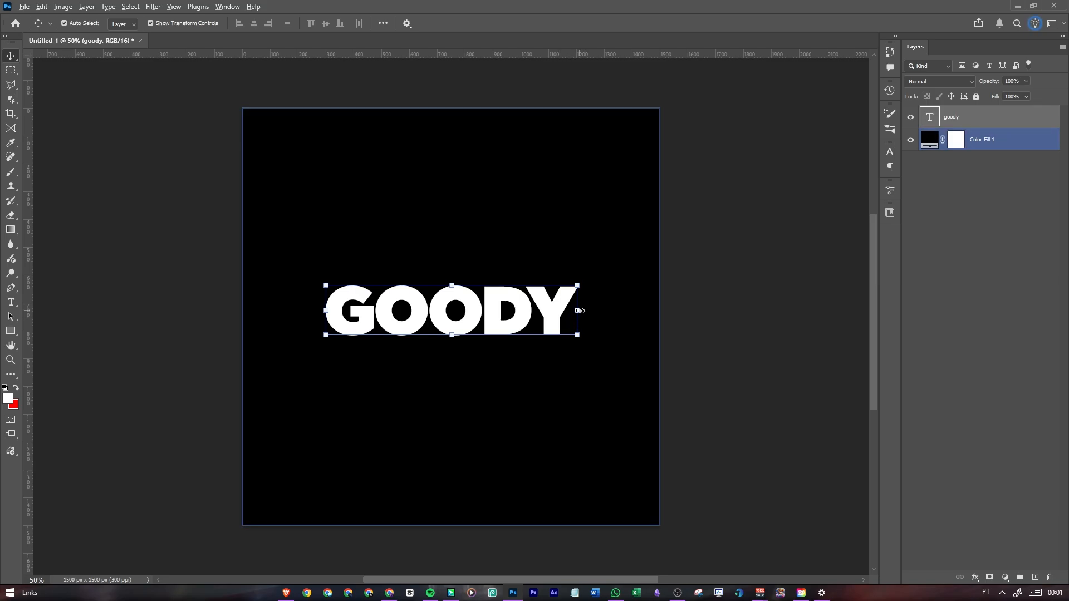
{"action": "left_click_drag", "start_coordinate": [579, 310], "coordinate": [537, 287]}
{"action": "left_click", "coordinate": [550, 25]}
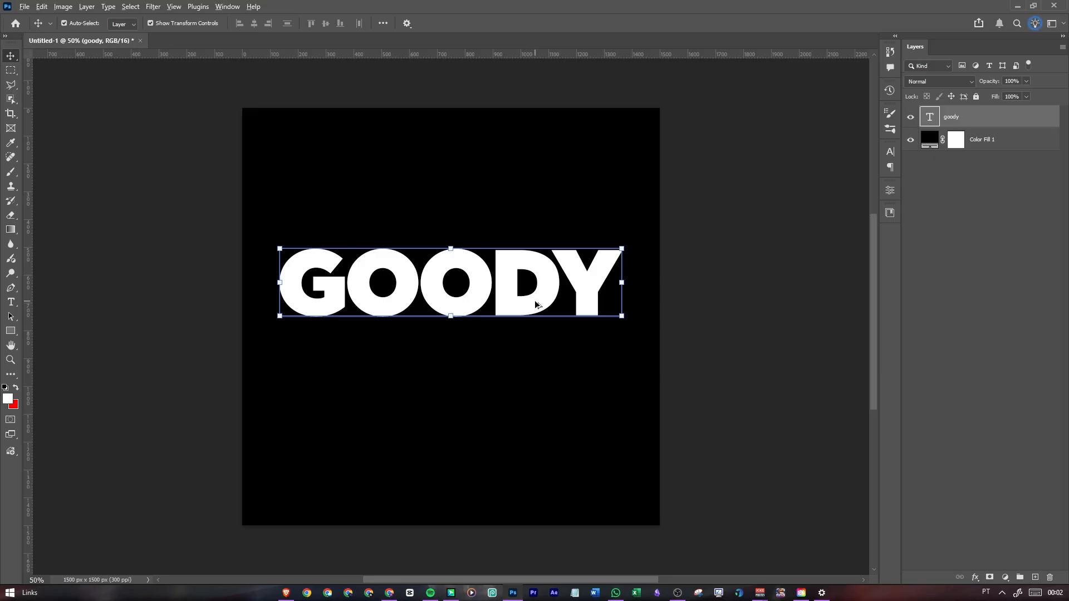
Duplicate the GOODY text directly beneath the original and change the copy's wording to "robux"
{"action": "left_click_drag", "start_coordinate": [537, 305], "coordinate": [539, 374]}
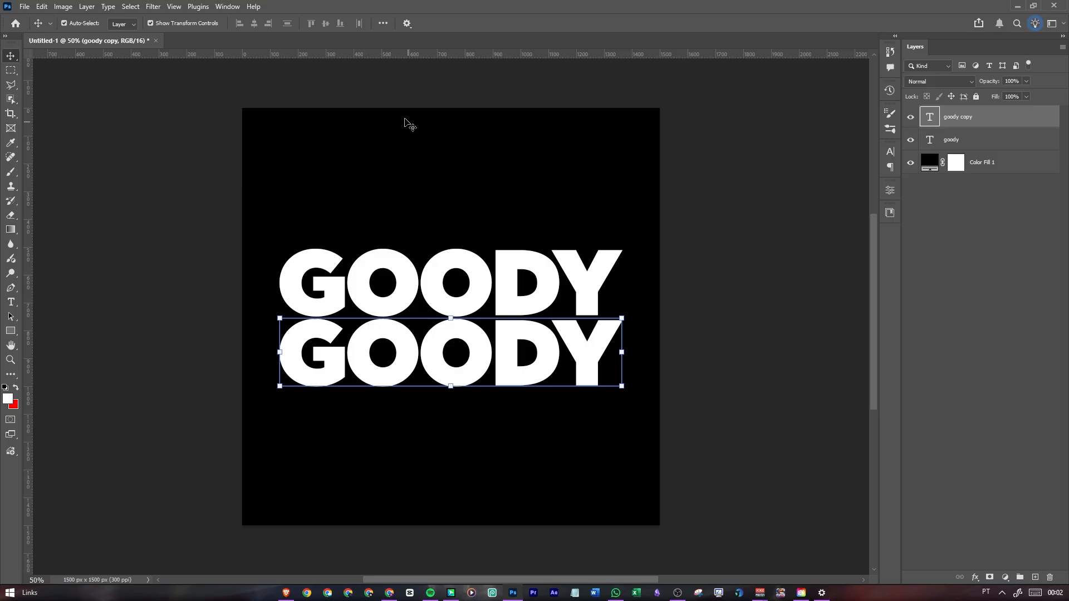
{"action": "key", "text": "t"}
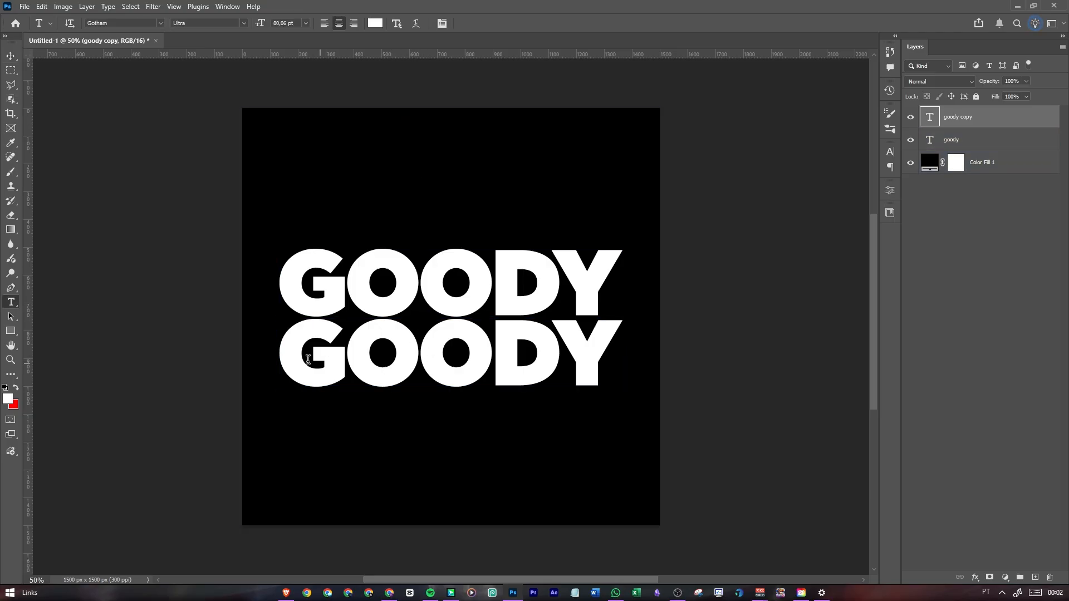
{"action": "left_click_drag", "start_coordinate": [282, 361], "coordinate": [620, 370]}
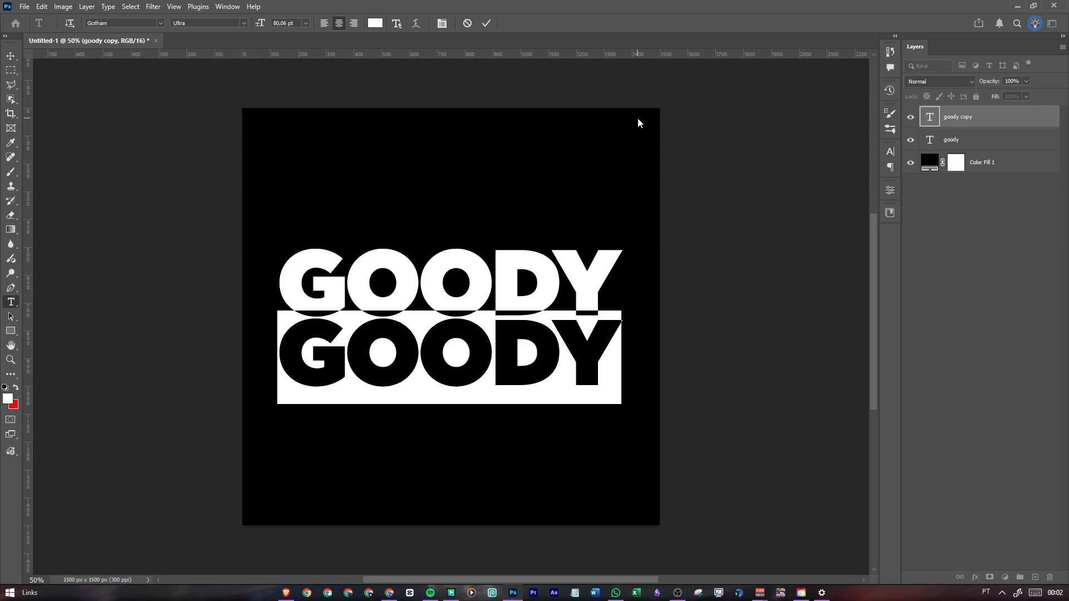
{"action": "type", "text": "robux"}
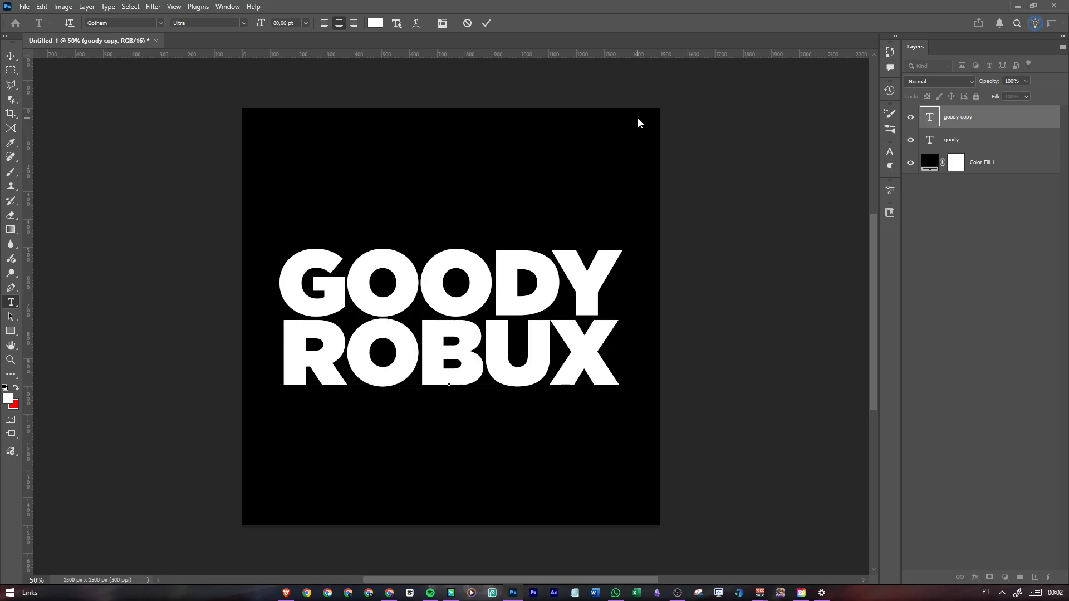
{"action": "left_click", "coordinate": [486, 23]}
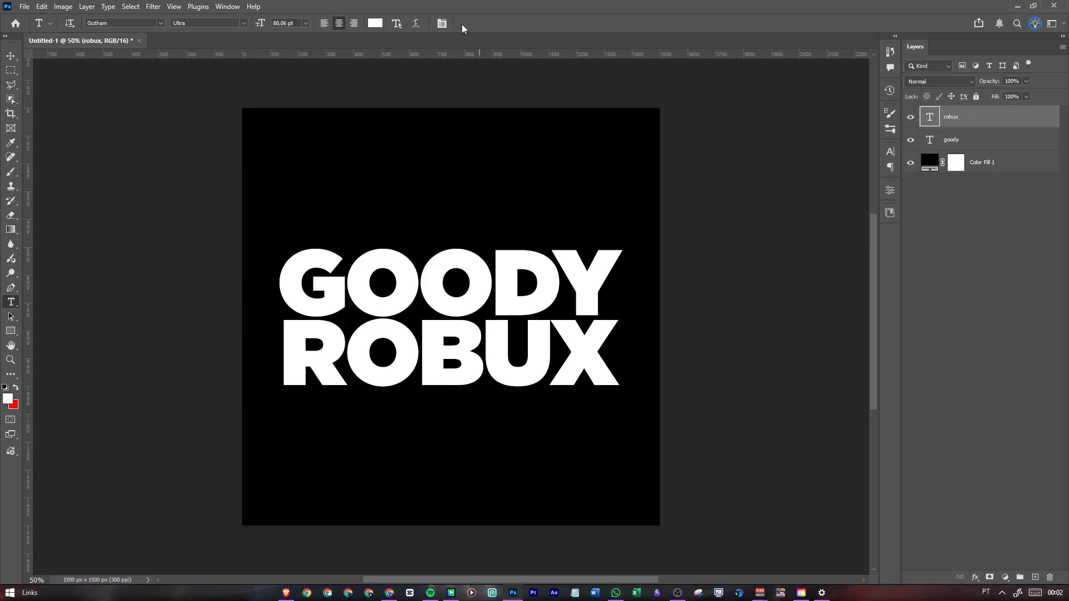
Select both text layers and centre them together on the canvas at X 750 px, Y 750 px
{"action": "left_click", "coordinate": [11, 55]}
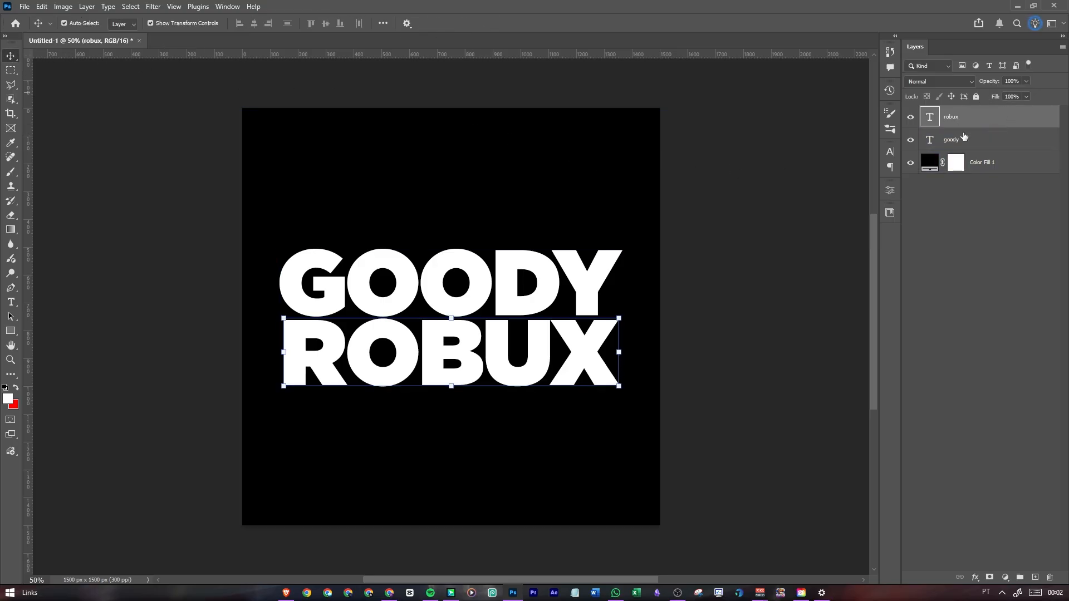
{"action": "left_click", "coordinate": [1014, 141], "text": "shift"}
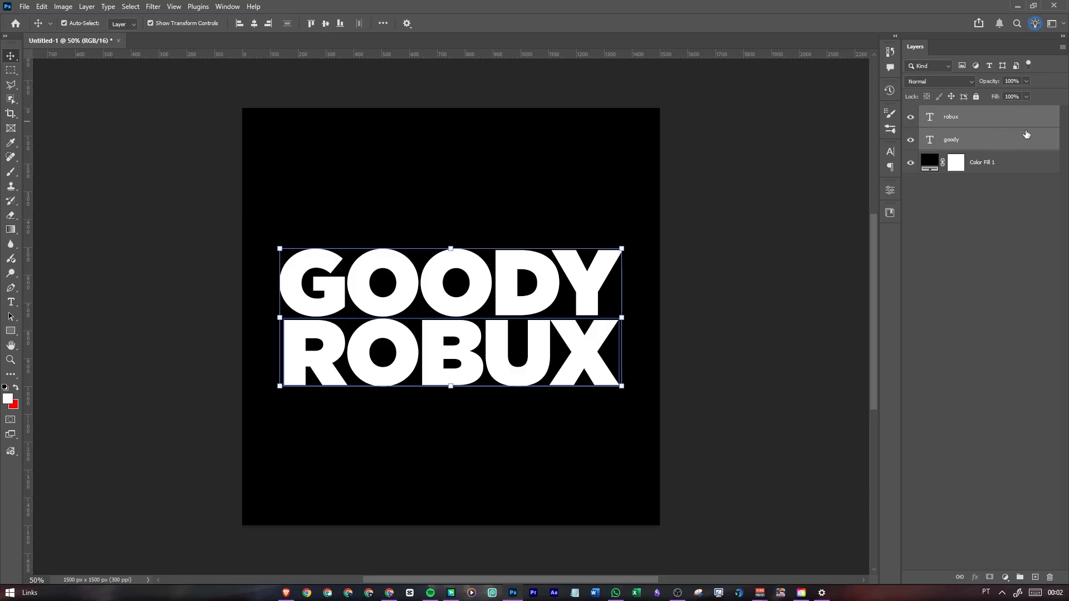
{"action": "key", "text": "ctrl"}
{"action": "key", "text": "ctrl+t"}
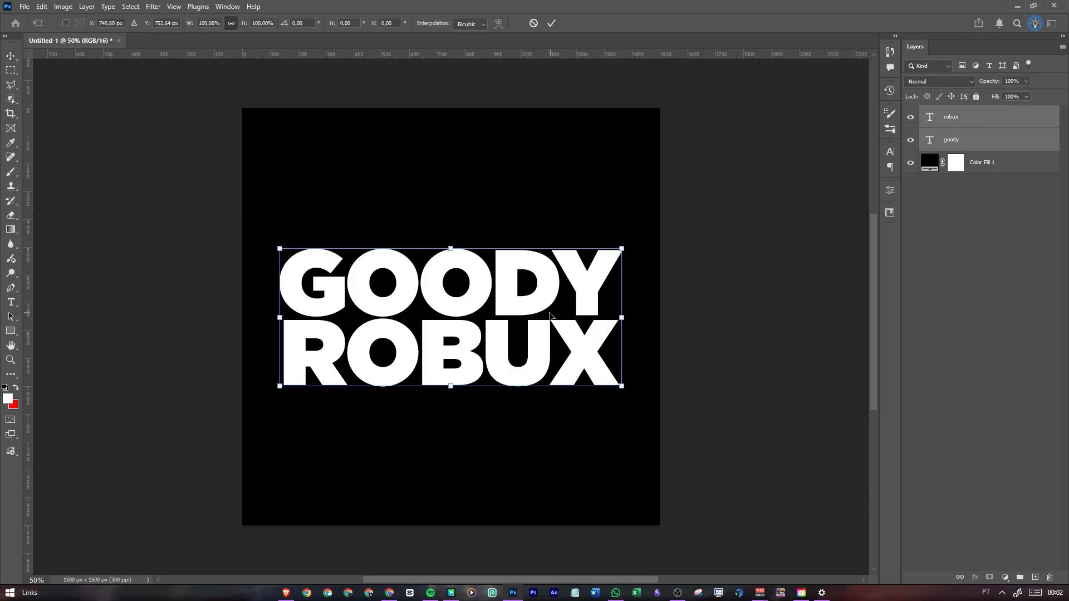
{"action": "left_click_drag", "start_coordinate": [470, 333], "coordinate": [471, 326]}
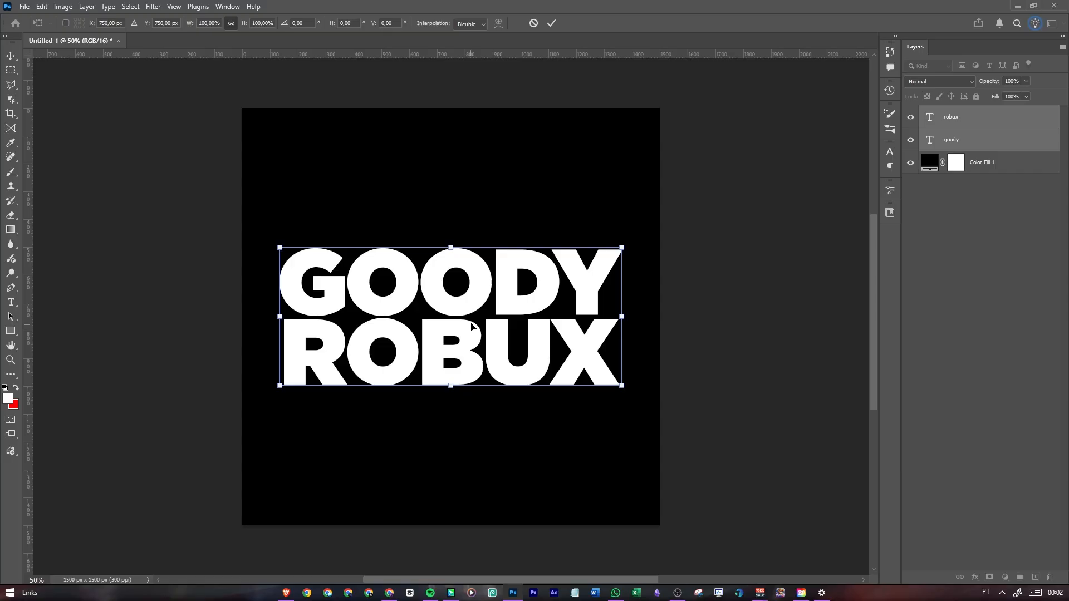
{"action": "left_click", "coordinate": [549, 24]}
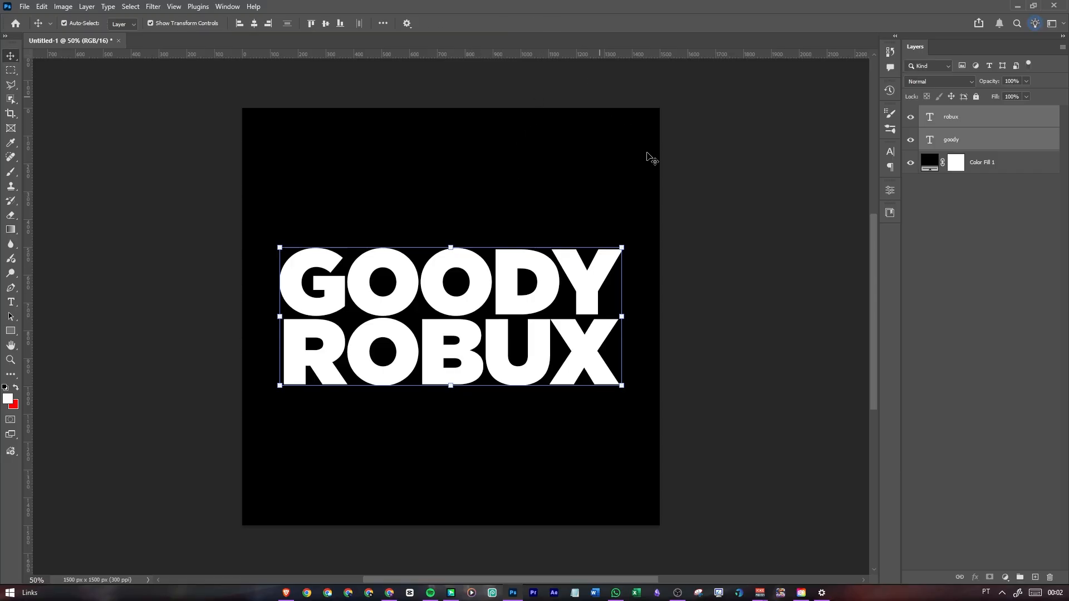
Move the goody text layer above the robux layer in the layer order
{"action": "left_click", "coordinate": [992, 336]}
{"action": "left_click", "coordinate": [551, 281]}
{"action": "left_click_drag", "start_coordinate": [979, 139], "coordinate": [984, 111]}
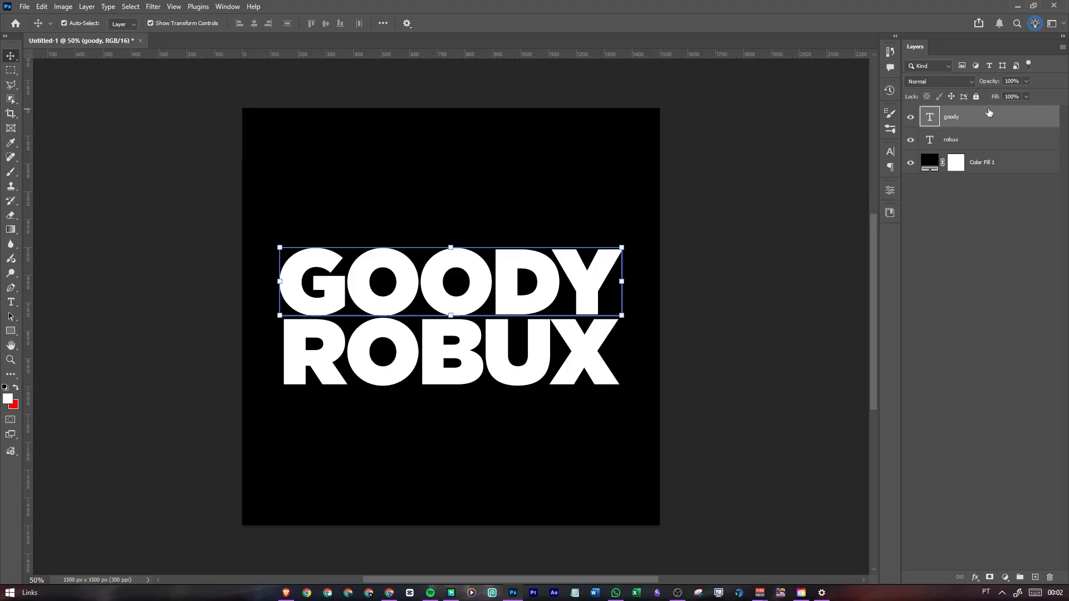
Apply the red glowing saved style preset to the goody text layer
{"action": "double_click", "coordinate": [1022, 116]}
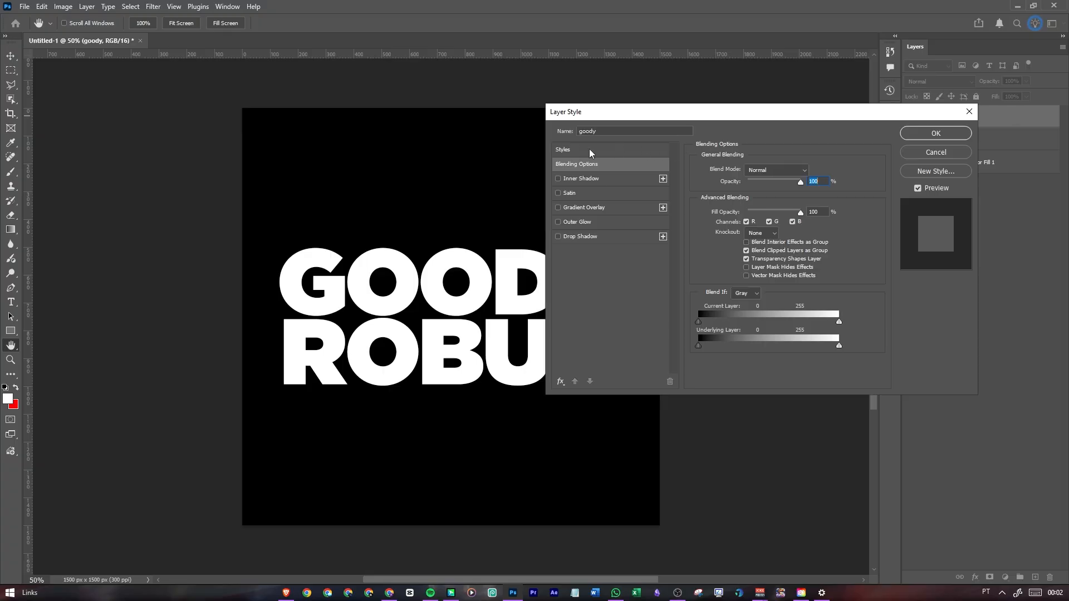
{"action": "left_click", "coordinate": [572, 150]}
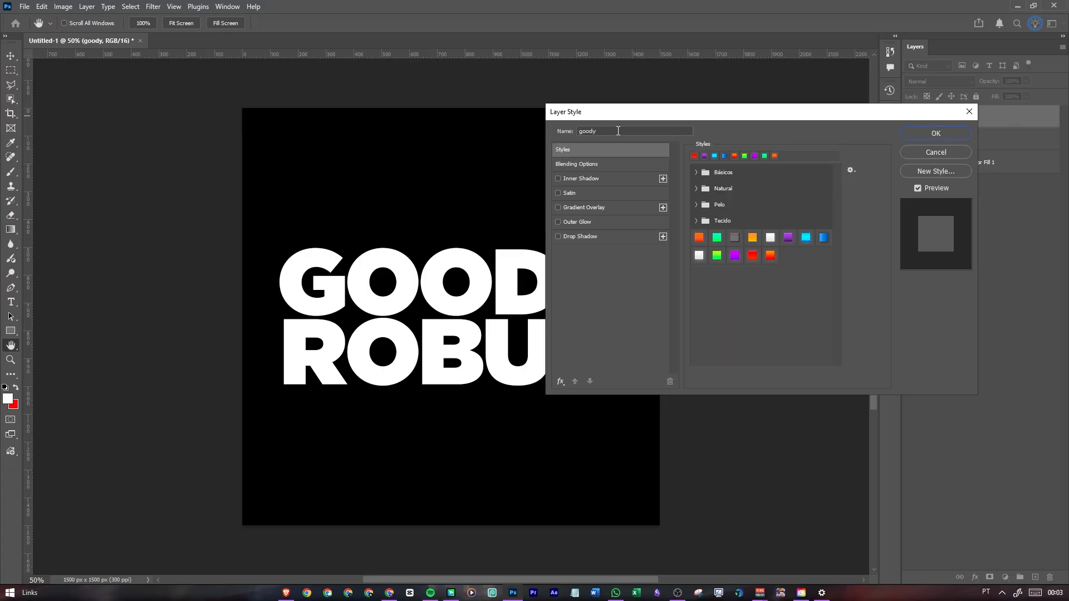
{"action": "left_click", "coordinate": [751, 257]}
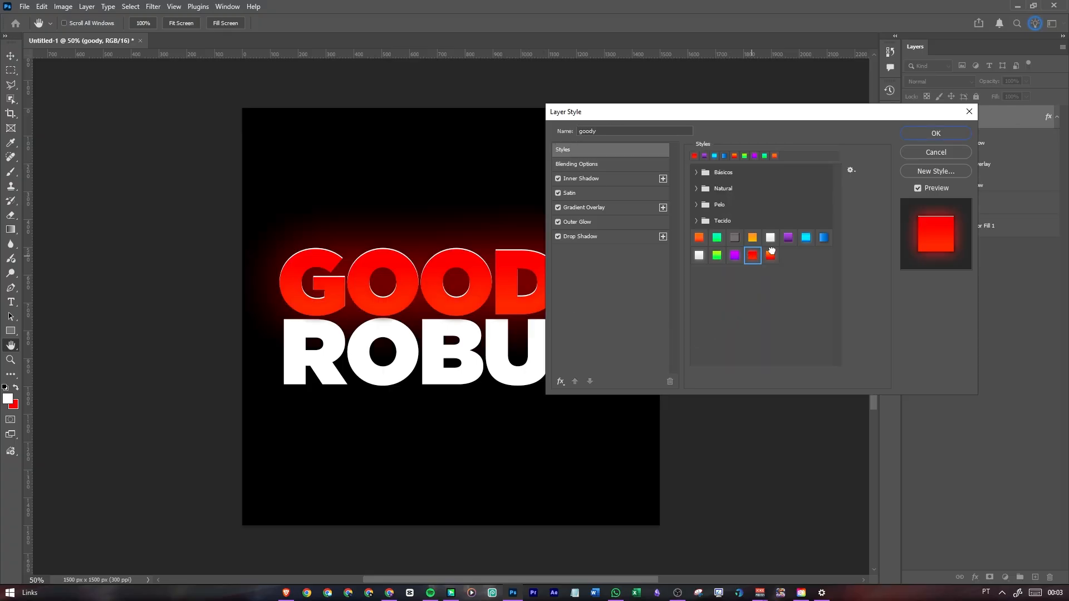
Try the orange-red and purple style presets on the goody layer and return to the red glowing one
{"action": "left_click", "coordinate": [770, 254]}
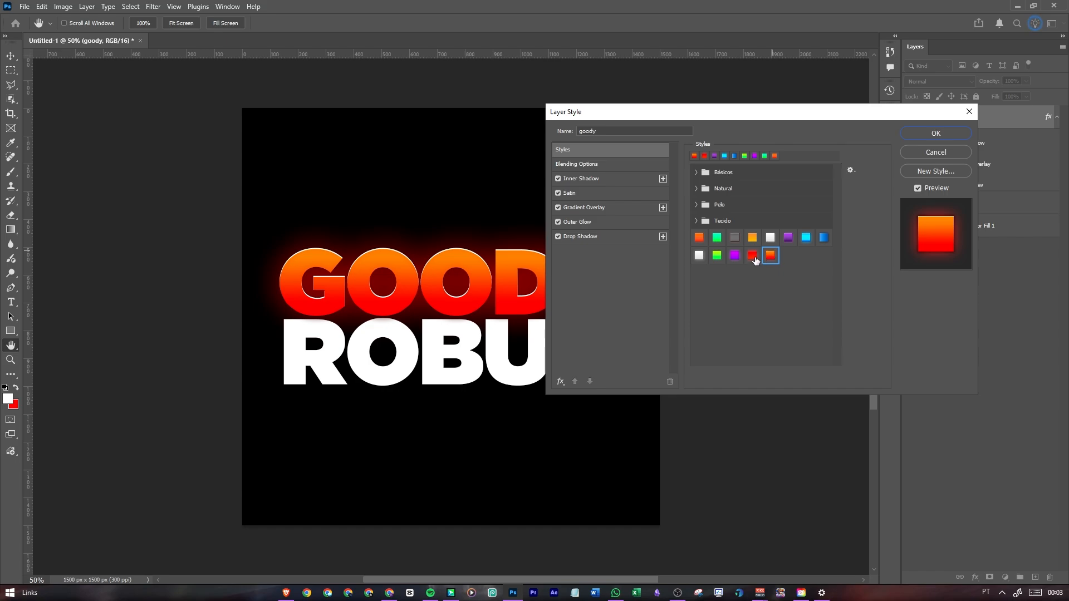
{"action": "left_click", "coordinate": [735, 255]}
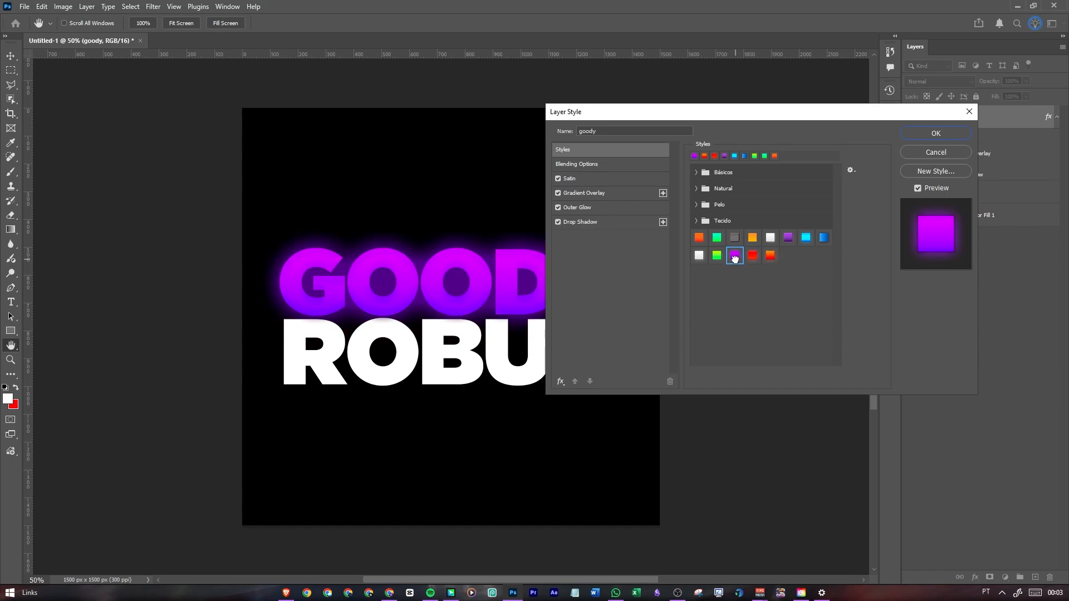
{"action": "left_click", "coordinate": [752, 258]}
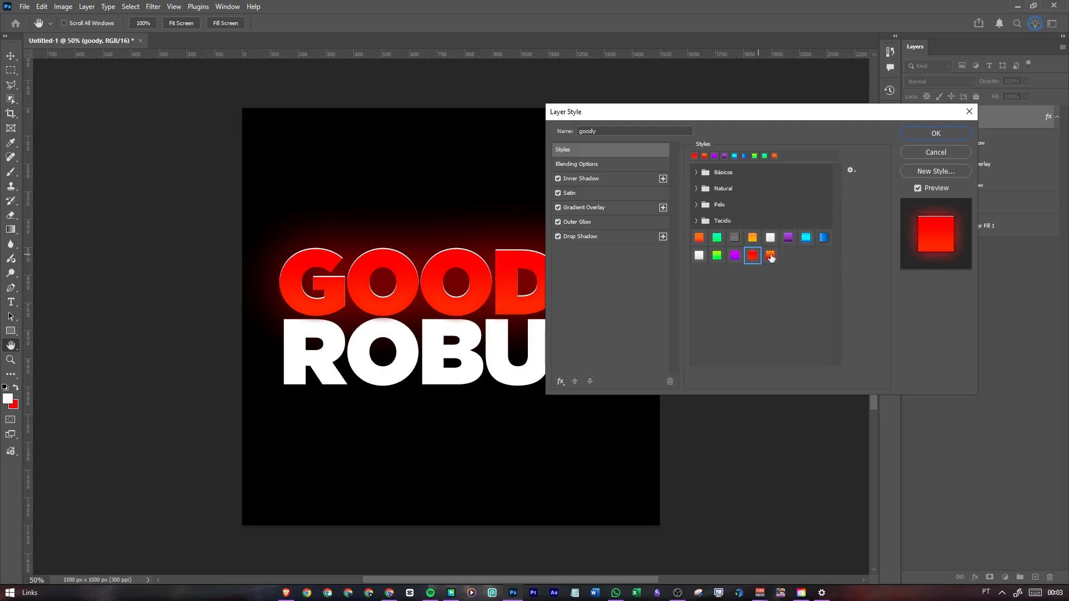
{"action": "left_click_drag", "start_coordinate": [625, 114], "coordinate": [511, 98]}
{"action": "left_click_drag", "start_coordinate": [609, 110], "coordinate": [634, 119]}
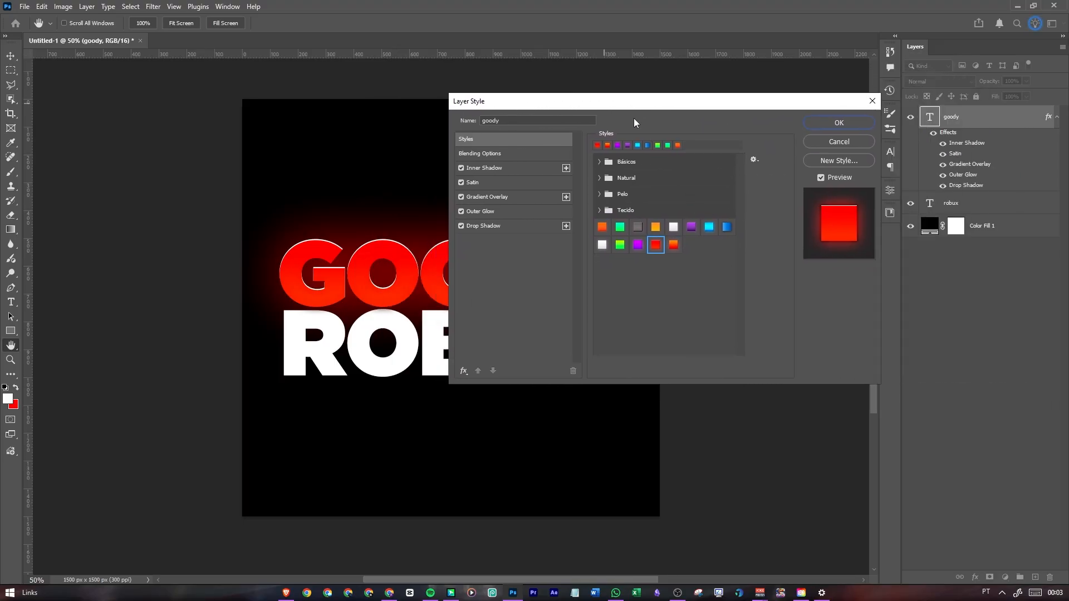
{"action": "left_click", "coordinate": [639, 244]}
{"action": "left_click", "coordinate": [655, 245]}
{"action": "left_click_drag", "start_coordinate": [536, 105], "coordinate": [648, 105]}
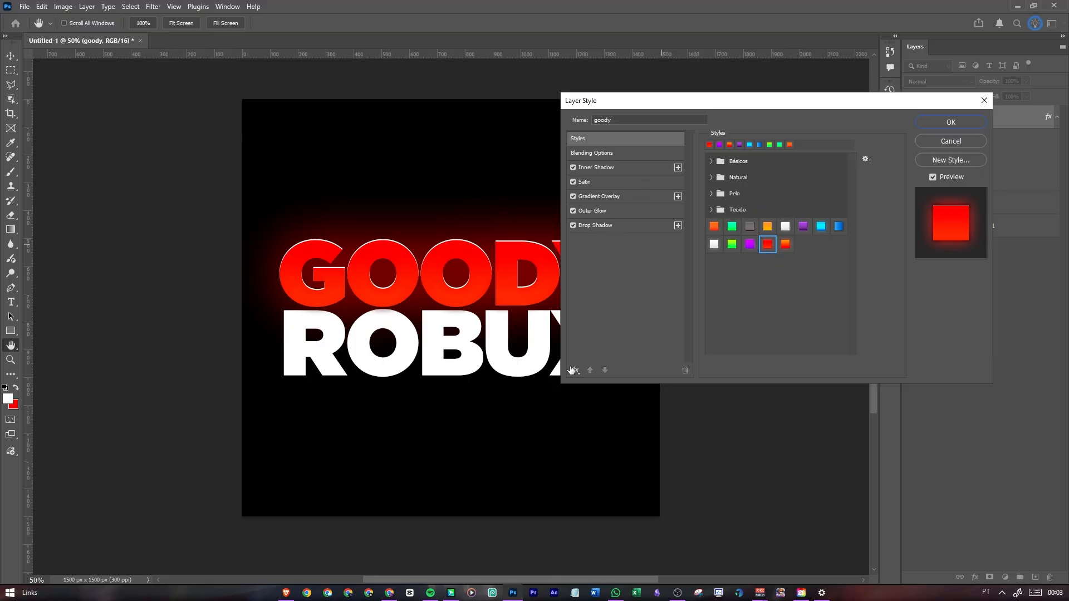
Examine the Inner Shadow, Satin, Gradient Overlay, Outer Glow and Drop Shadow settings applied to the goody text layer
{"action": "left_click", "coordinate": [573, 370]}
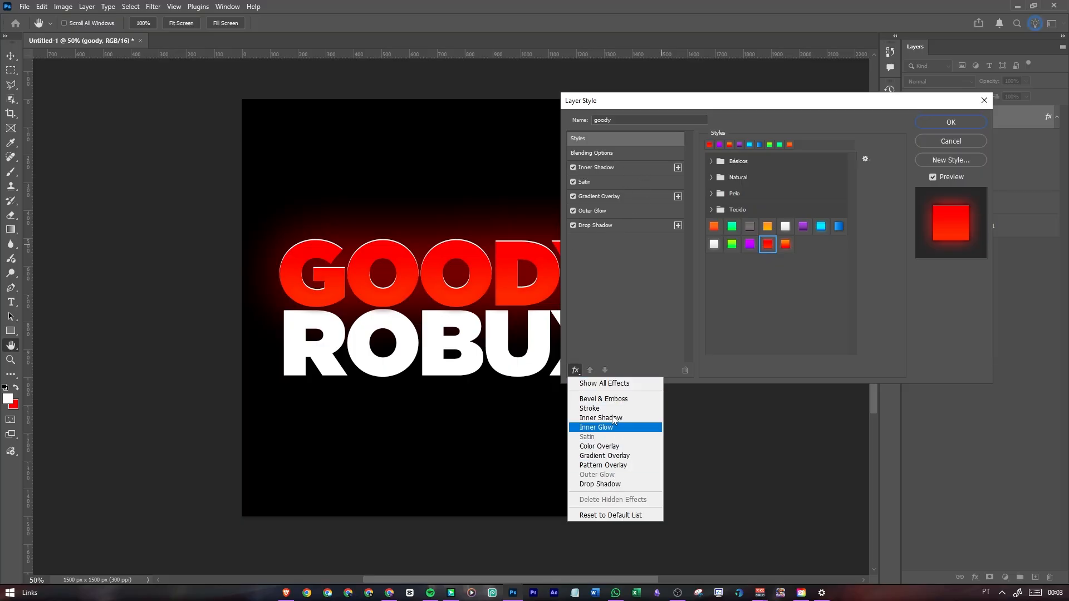
{"action": "left_click", "coordinate": [606, 288]}
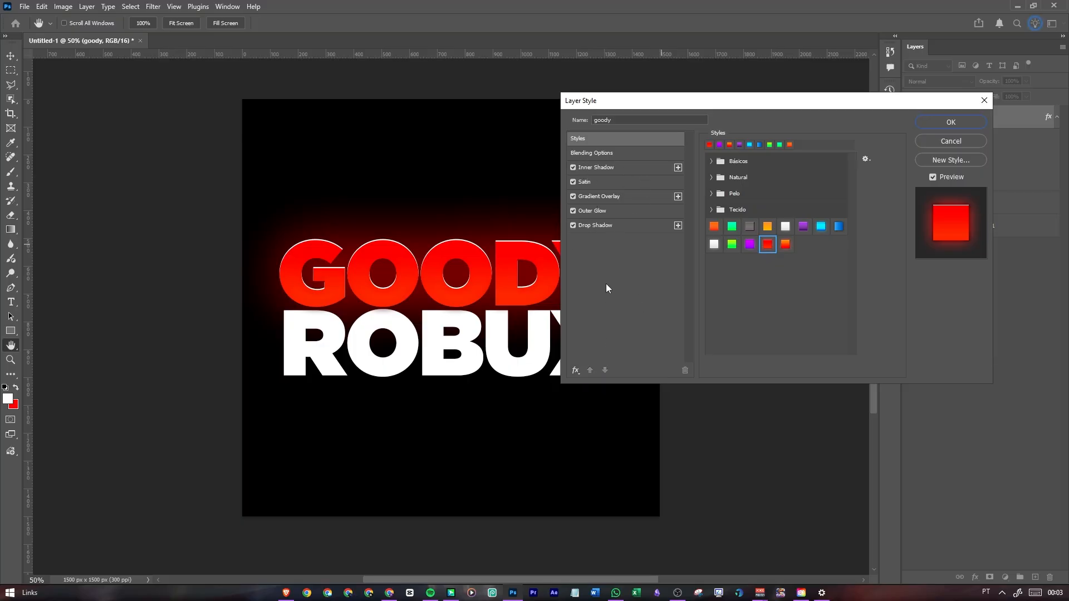
{"action": "left_click", "coordinate": [627, 168]}
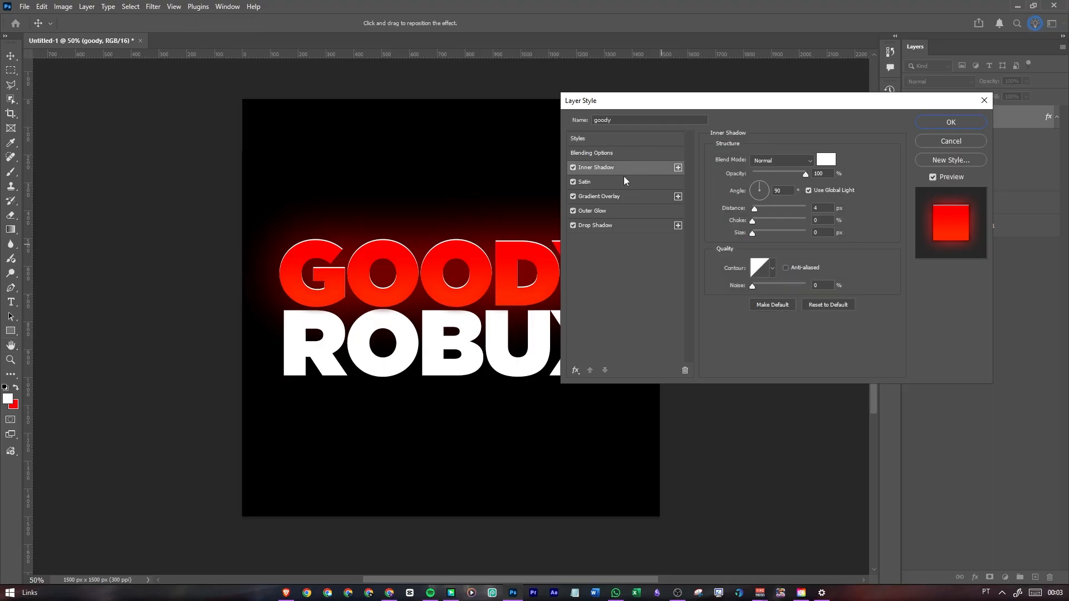
{"action": "left_click", "coordinate": [620, 196]}
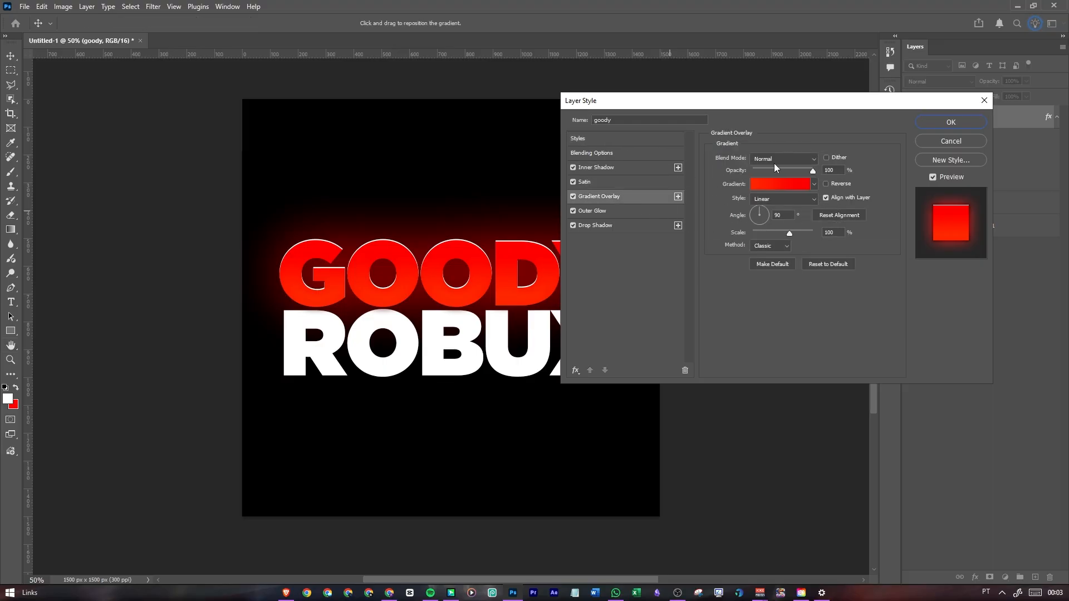
{"action": "left_click", "coordinate": [640, 211]}
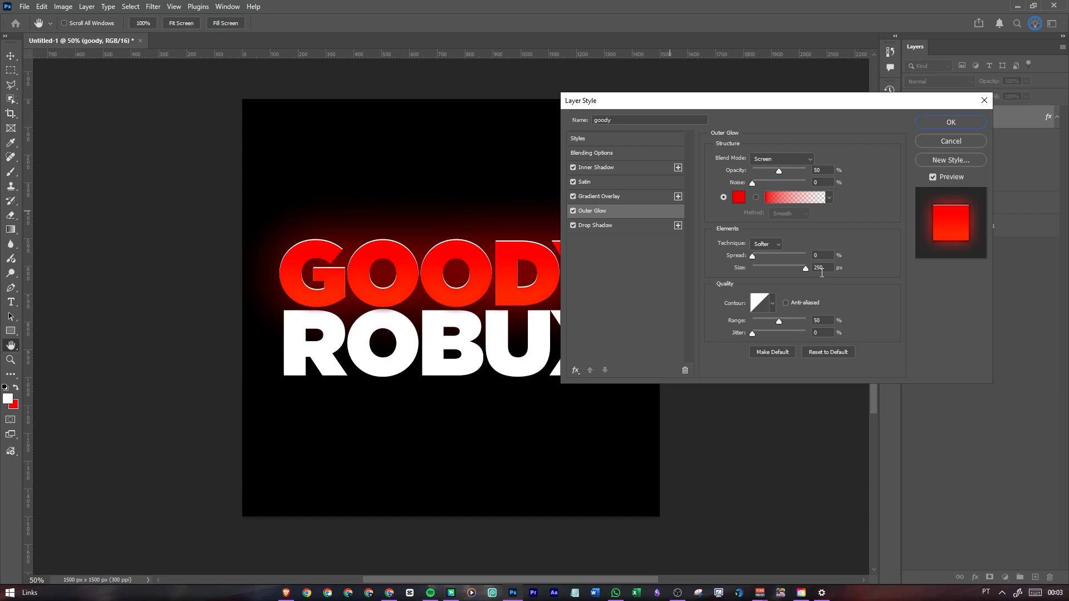
{"action": "left_click", "coordinate": [639, 225]}
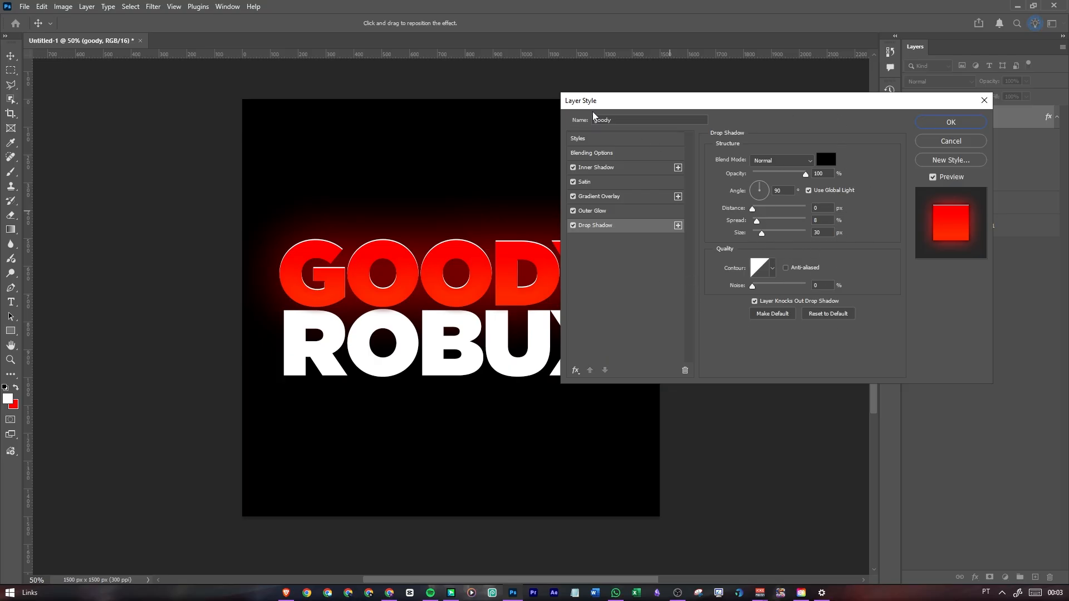
{"action": "left_click_drag", "start_coordinate": [598, 103], "coordinate": [594, 92]}
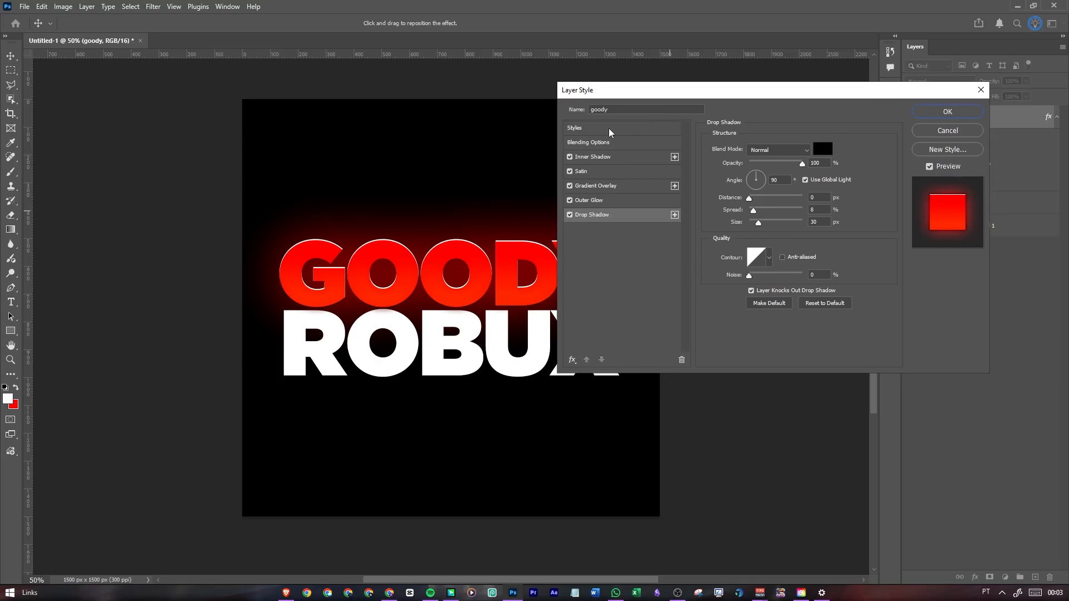
{"action": "left_click", "coordinate": [615, 159]}
{"action": "left_click", "coordinate": [619, 168]}
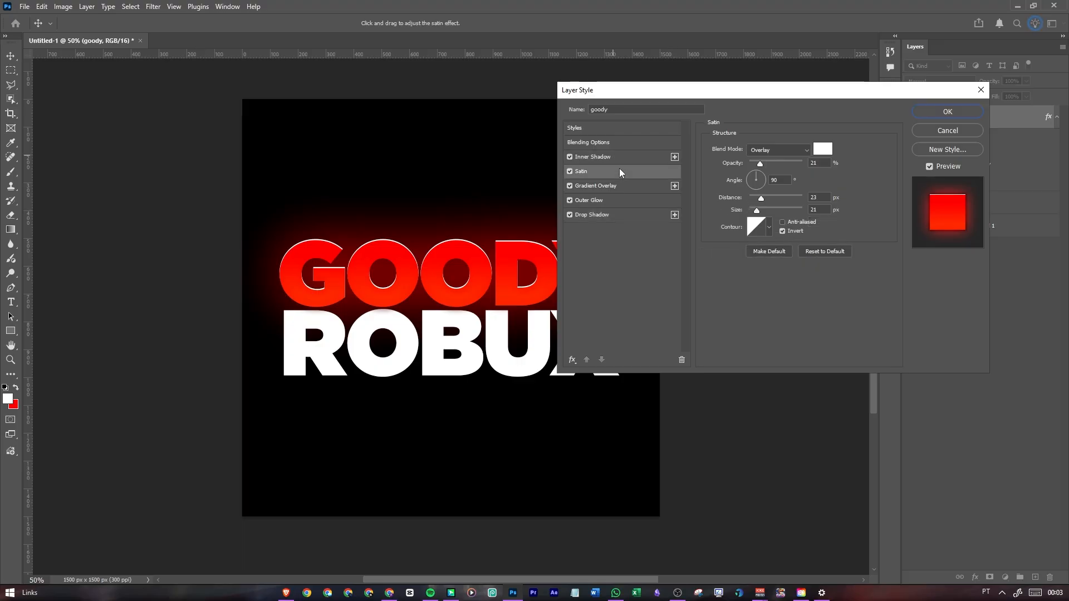
Set the starting colour stop of the goody layer's Gradient Overlay to blue-violet 4e00ff
{"action": "left_click", "coordinate": [612, 184]}
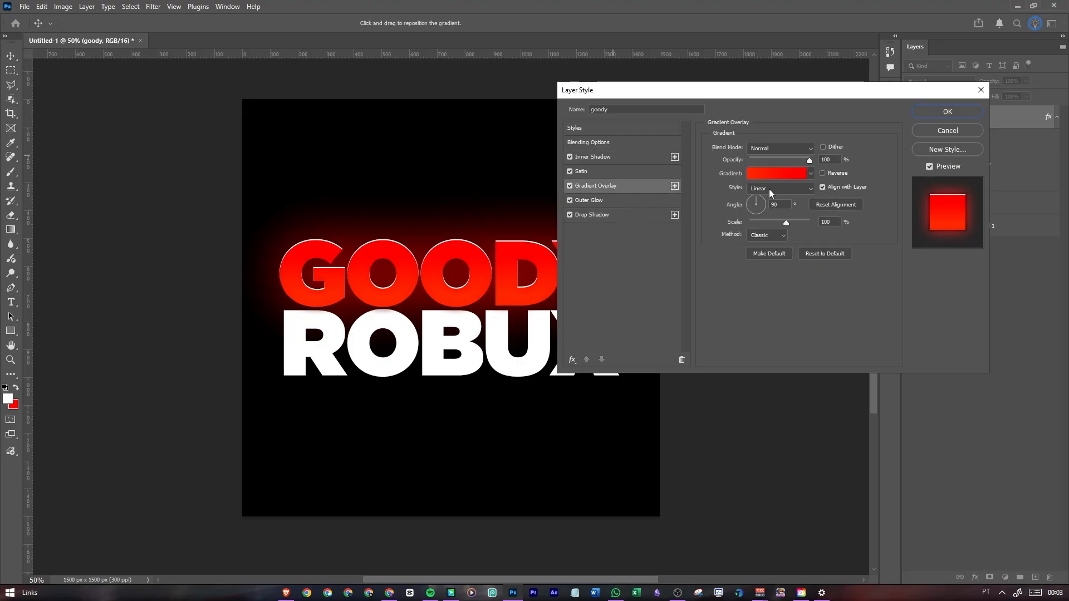
{"action": "left_click", "coordinate": [777, 173]}
{"action": "left_click", "coordinate": [721, 218]}
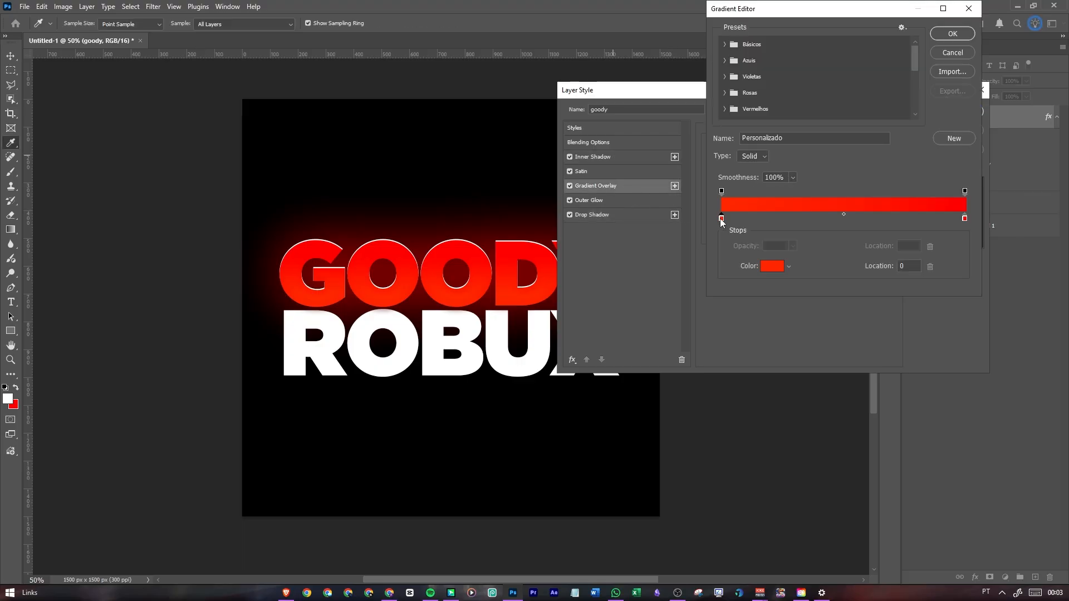
{"action": "left_click", "coordinate": [771, 267]}
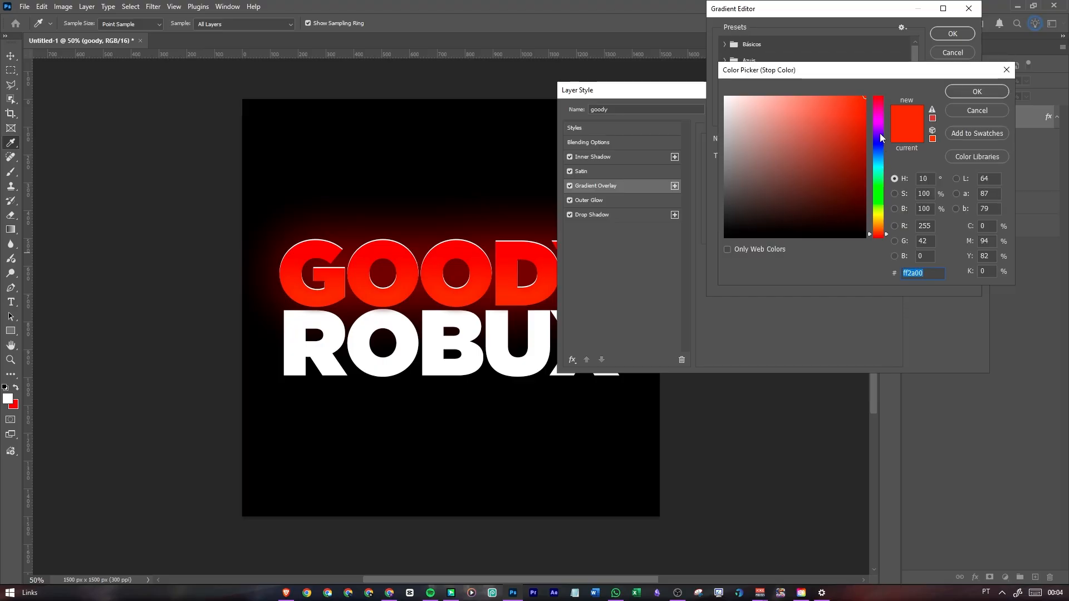
{"action": "left_click", "coordinate": [881, 130]}
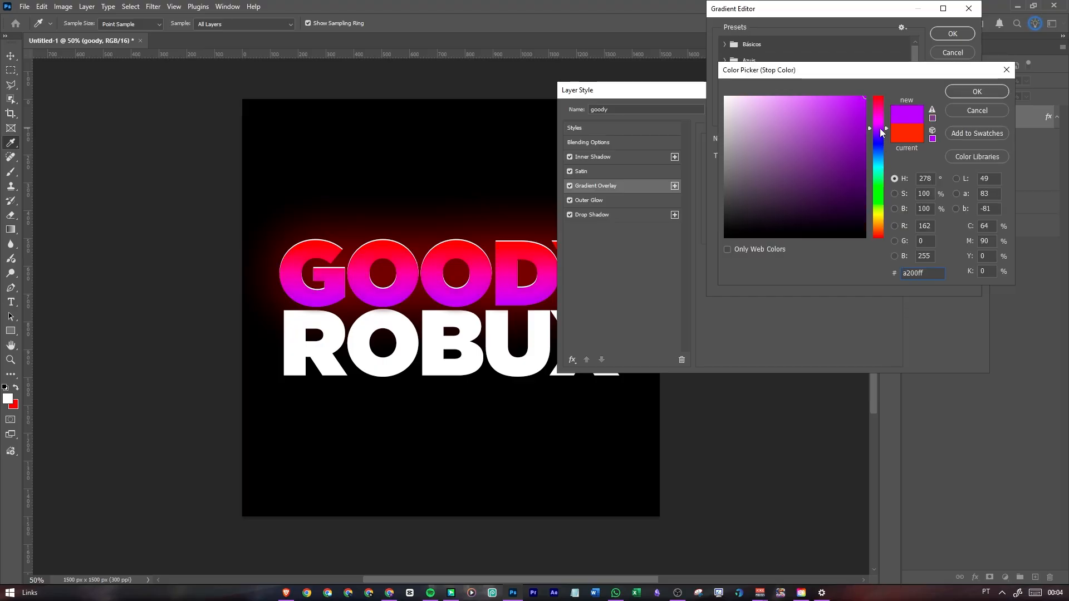
{"action": "left_click_drag", "start_coordinate": [881, 130], "coordinate": [884, 136]}
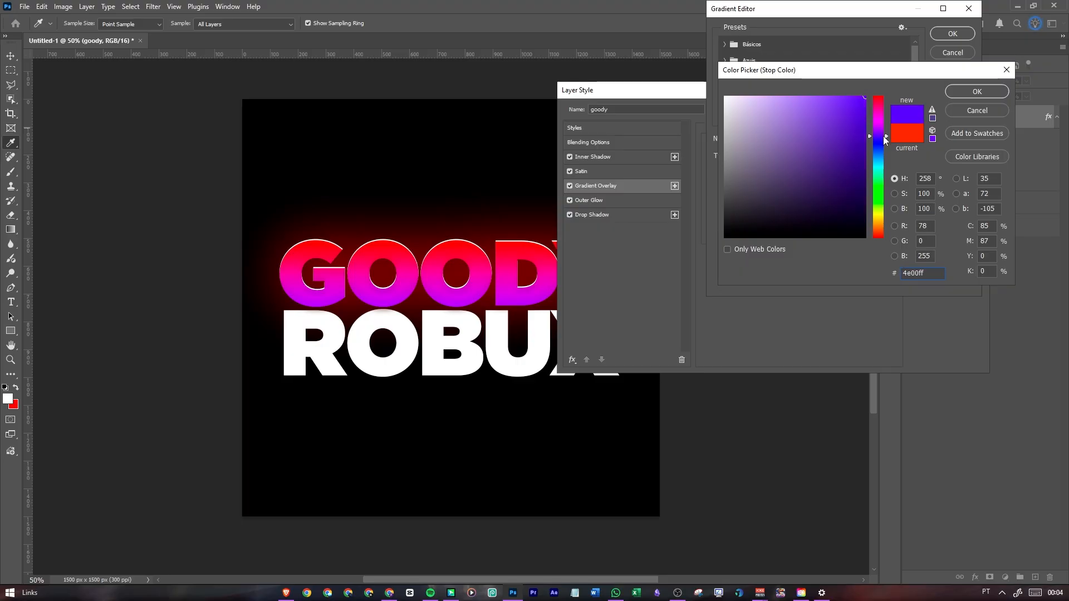
{"action": "left_click", "coordinate": [965, 92]}
Set the end colour stop of the goody layer's overlay gradient to purple a200ff and accept the gradient
{"action": "left_click", "coordinate": [966, 222]}
{"action": "left_click", "coordinate": [778, 270]}
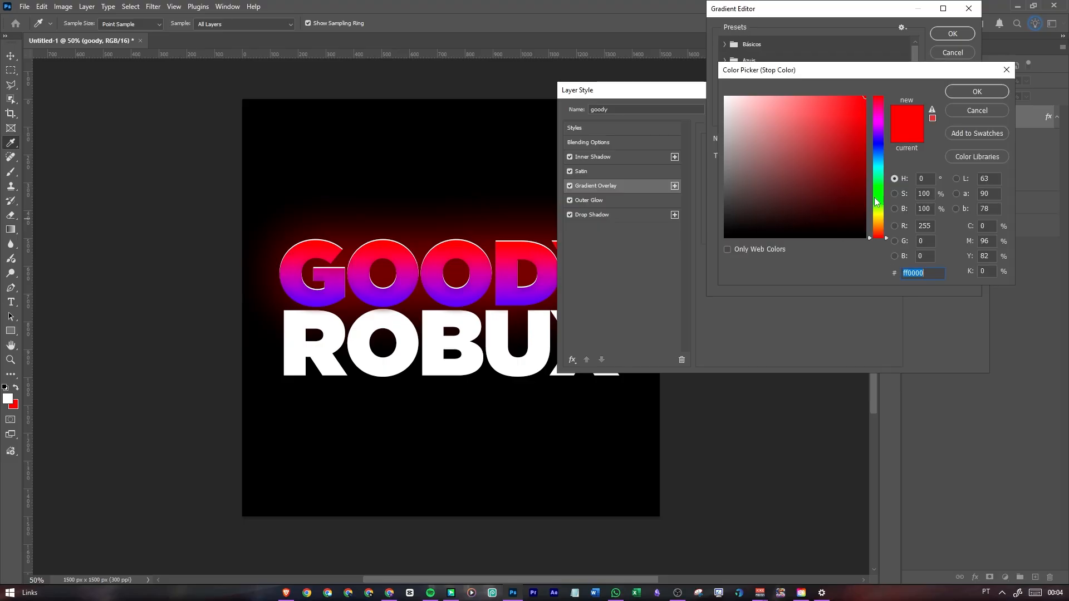
{"action": "left_click_drag", "start_coordinate": [885, 137], "coordinate": [883, 130]}
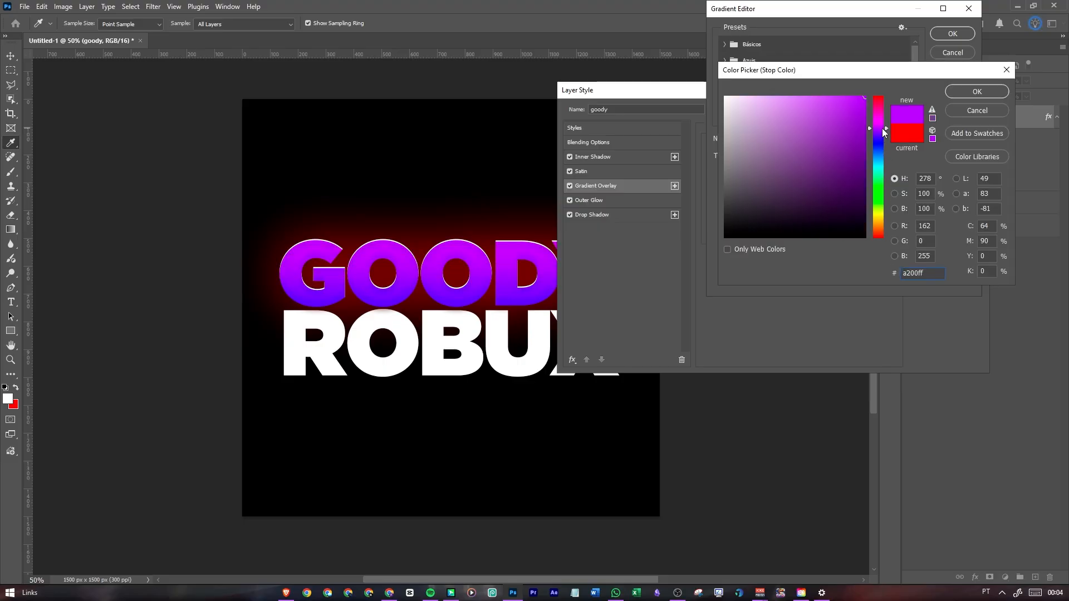
{"action": "left_click", "coordinate": [967, 94]}
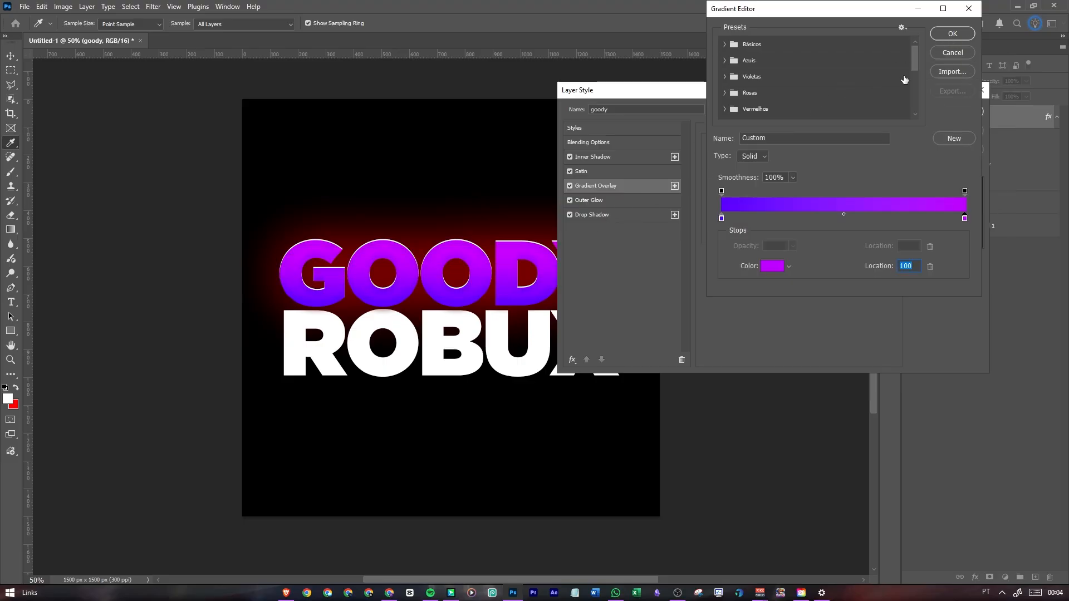
{"action": "left_click", "coordinate": [953, 34]}
Change the goody layer's Outer Glow colour to purple 7700cb
{"action": "left_click", "coordinate": [613, 201]}
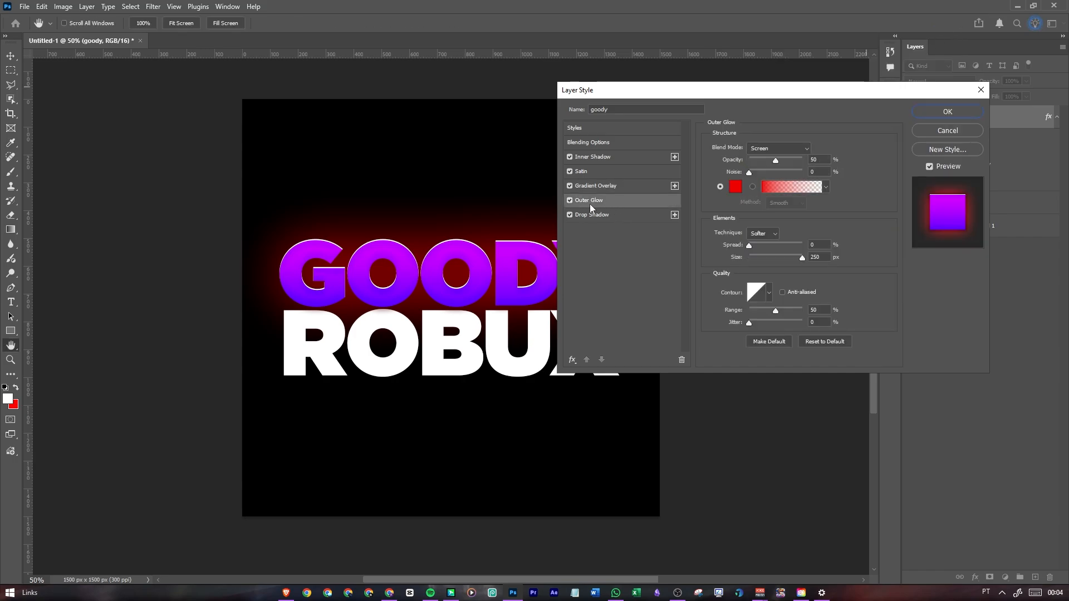
{"action": "left_click", "coordinate": [735, 186]}
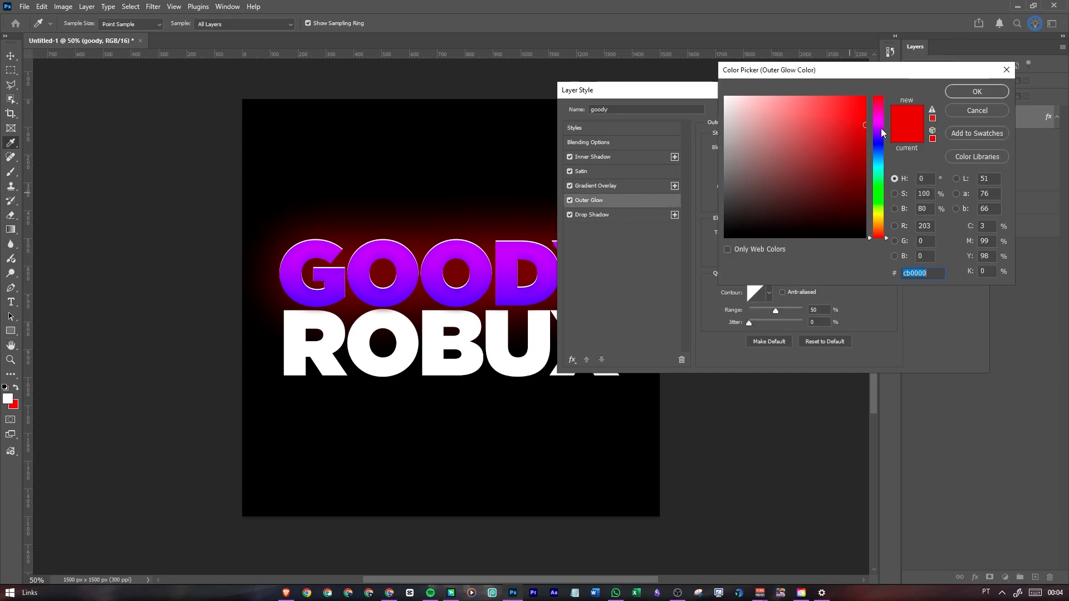
{"action": "left_click", "coordinate": [881, 129]}
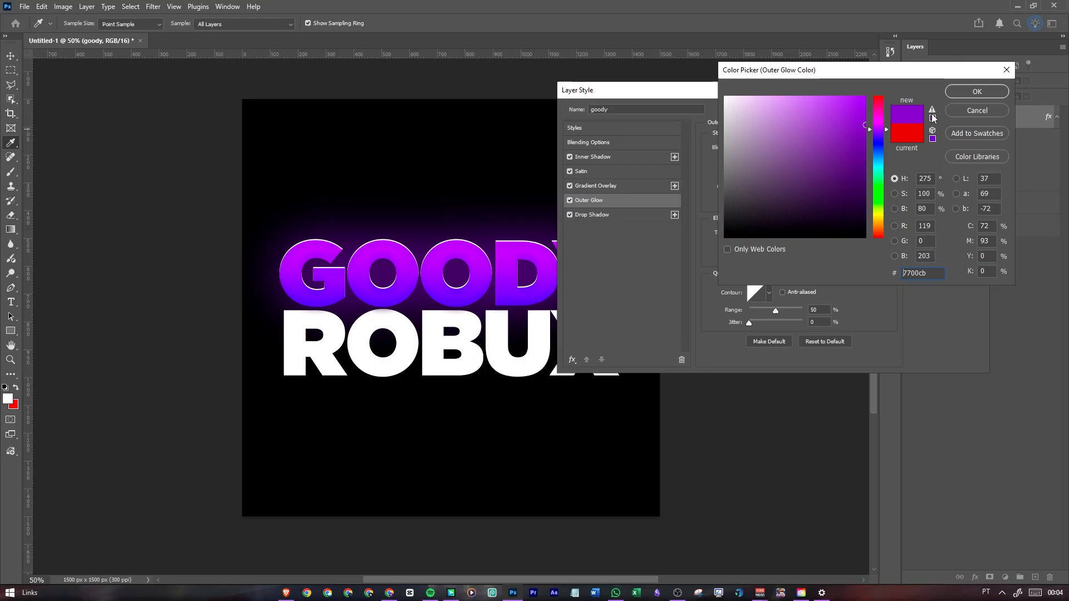
{"action": "left_click", "coordinate": [962, 92]}
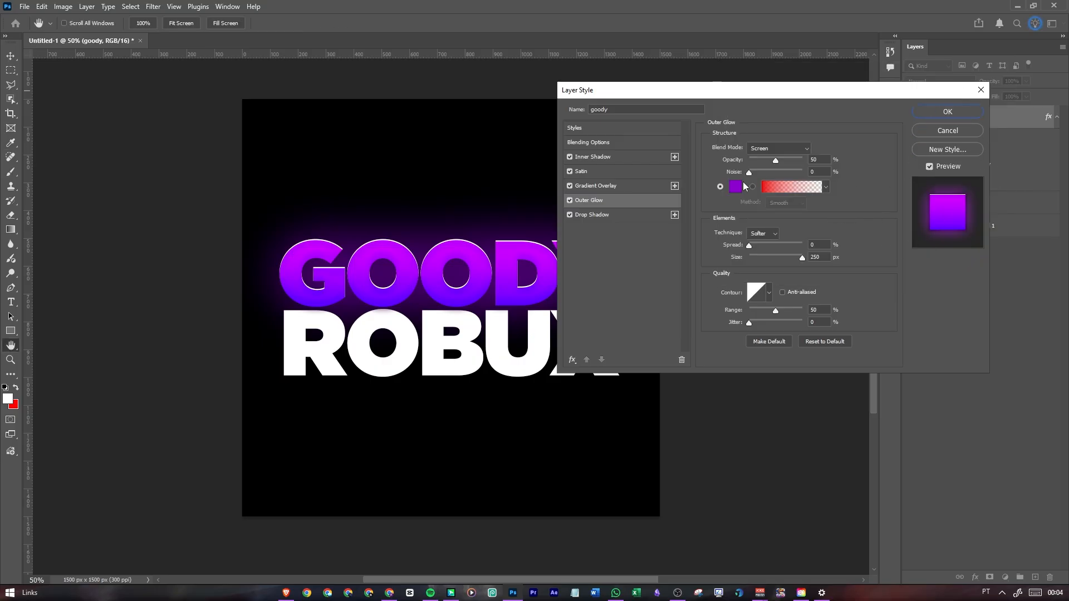
Save the goody layer's effects as a new style named Purple Effect and apply the layer style changes
{"action": "left_click", "coordinate": [600, 212]}
{"action": "left_click", "coordinate": [618, 187]}
{"action": "left_click", "coordinate": [622, 171]}
{"action": "left_click", "coordinate": [663, 156]}
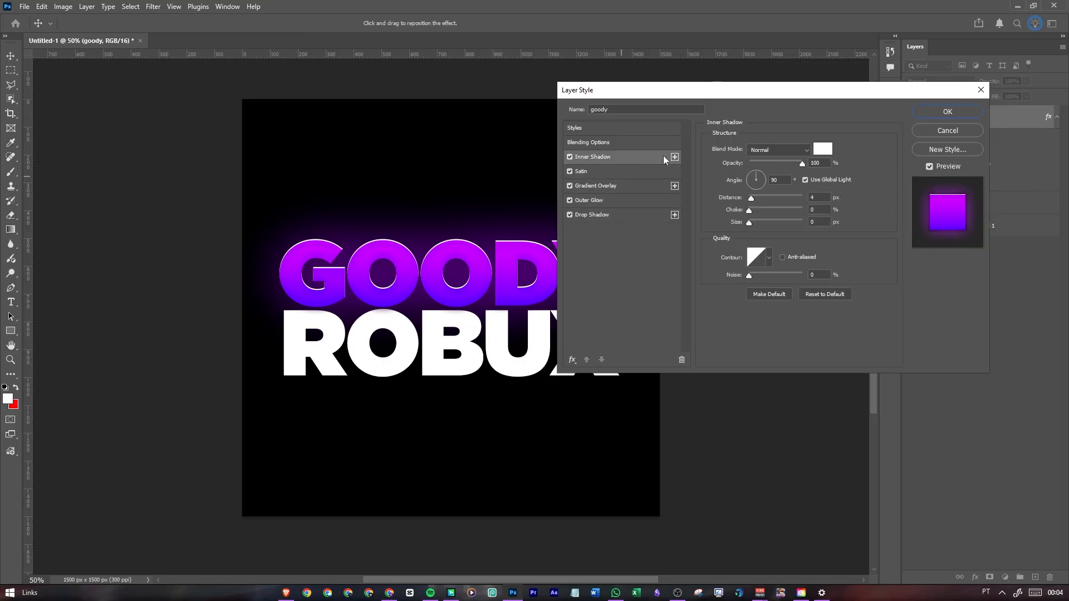
{"action": "left_click", "coordinate": [950, 149]}
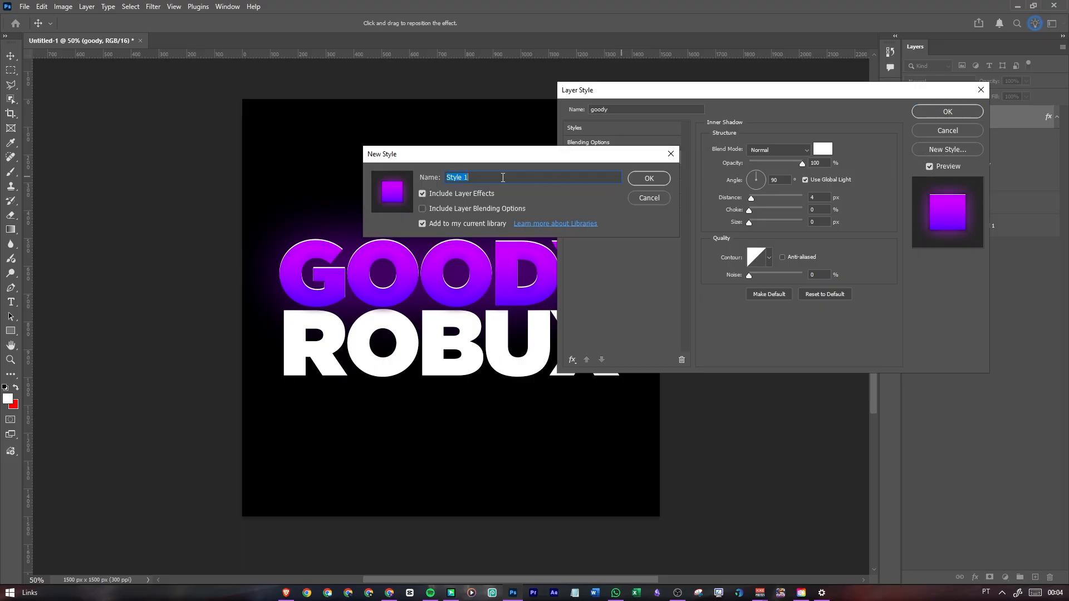
{"action": "left_click", "coordinate": [503, 177]}
{"action": "key", "text": "BackSpace"}
{"action": "key", "text": "BackSpace"}
{"action": "key", "text": "BackSpace"}
{"action": "key", "text": "BackSpace"}
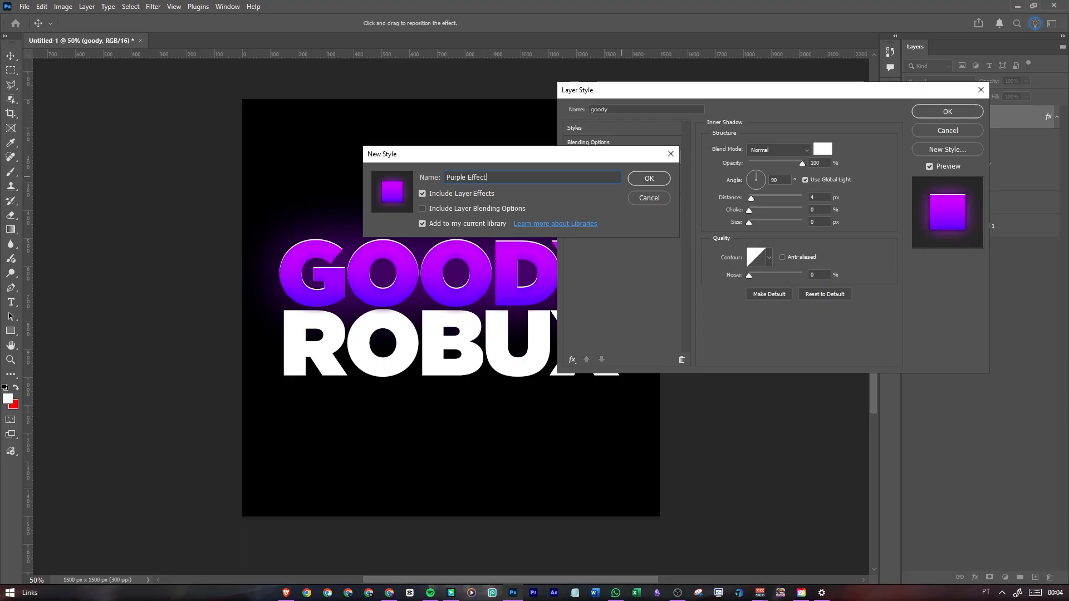
{"action": "left_click", "coordinate": [657, 178]}
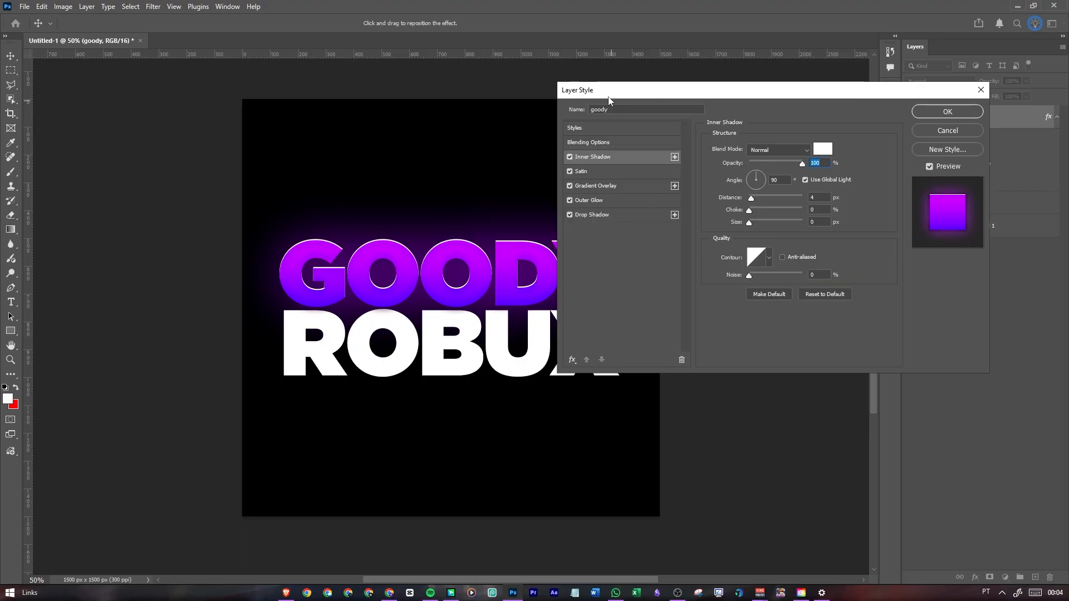
{"action": "left_click_drag", "start_coordinate": [608, 100], "coordinate": [505, 100]}
{"action": "left_click", "coordinate": [839, 112]}
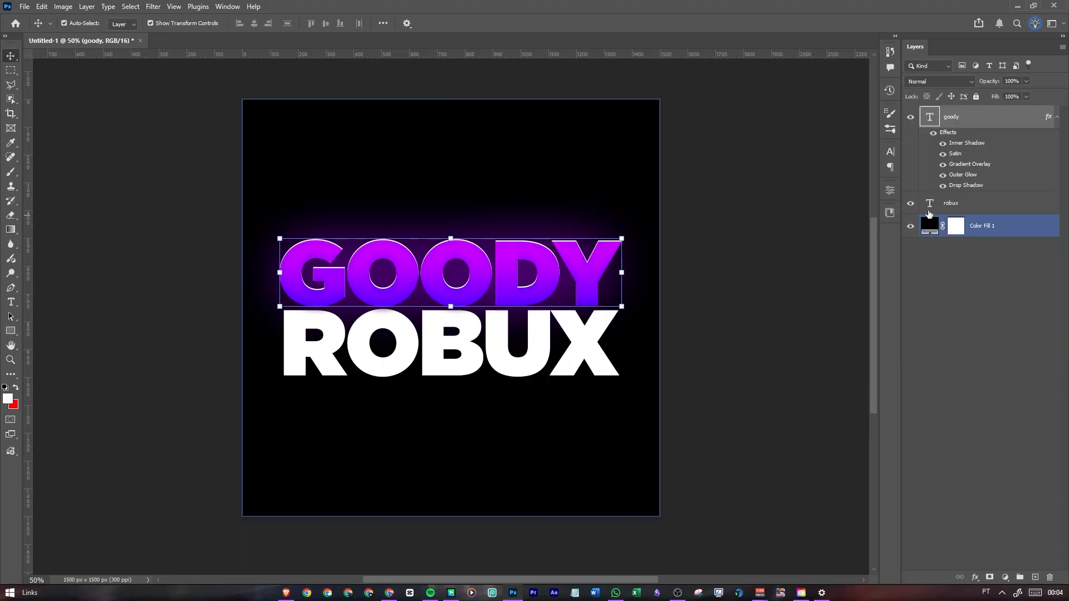
Try the saved Purple Effect style on the robux text layer
{"action": "left_click", "coordinate": [981, 205]}
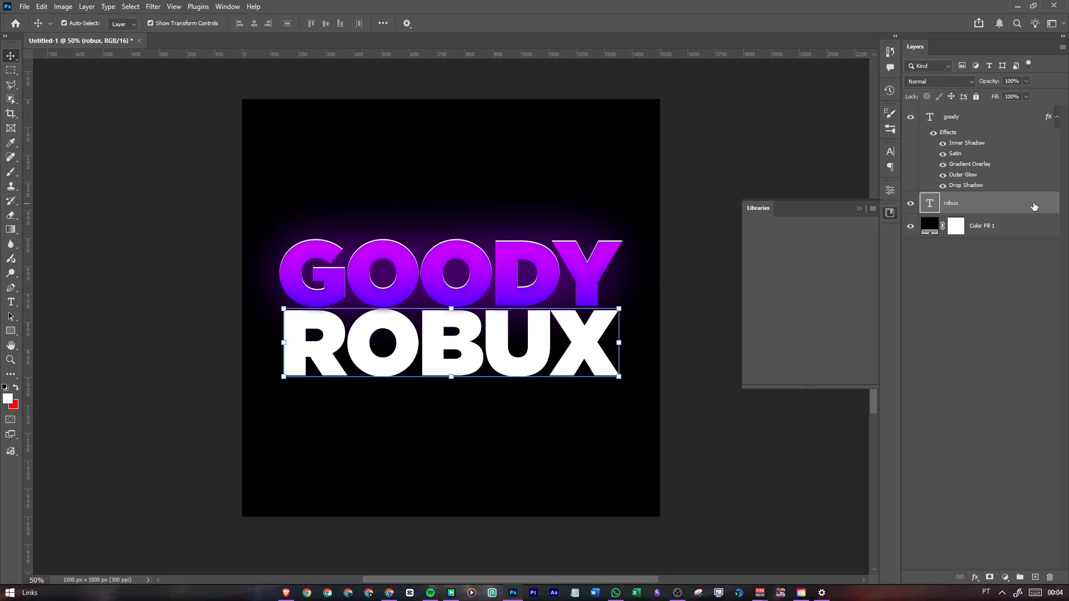
{"action": "double_click", "coordinate": [1008, 204]}
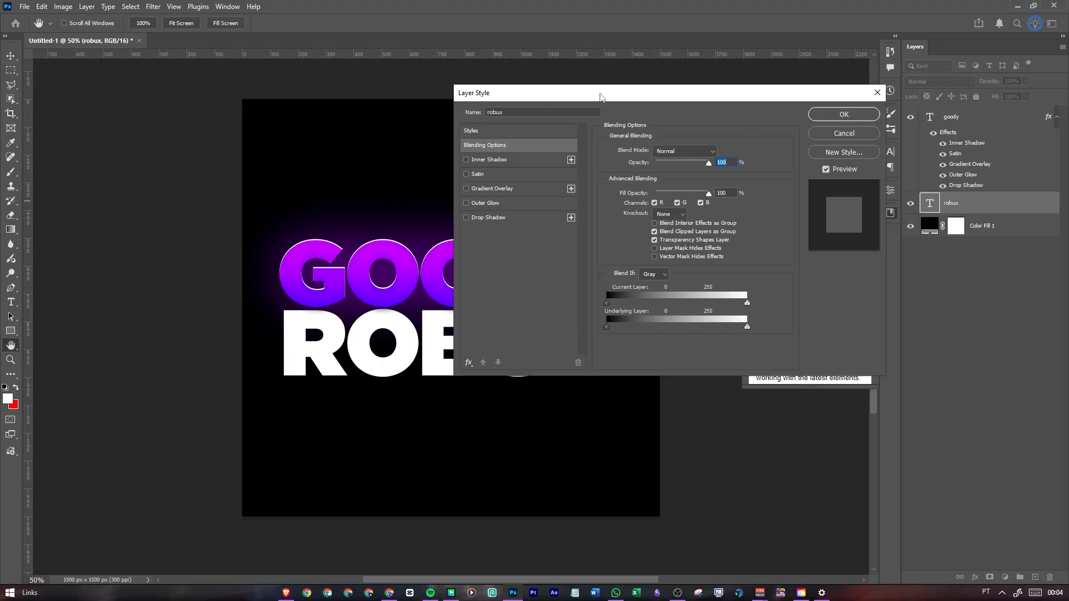
{"action": "left_click_drag", "start_coordinate": [600, 97], "coordinate": [739, 137]}
{"action": "left_click", "coordinate": [611, 173]}
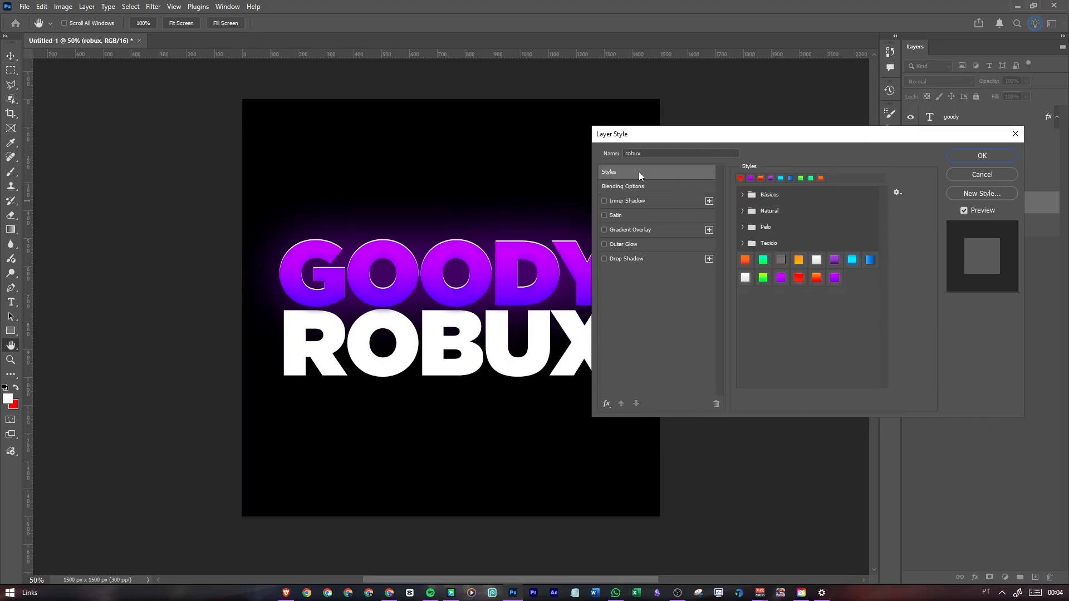
{"action": "left_click", "coordinate": [834, 278]}
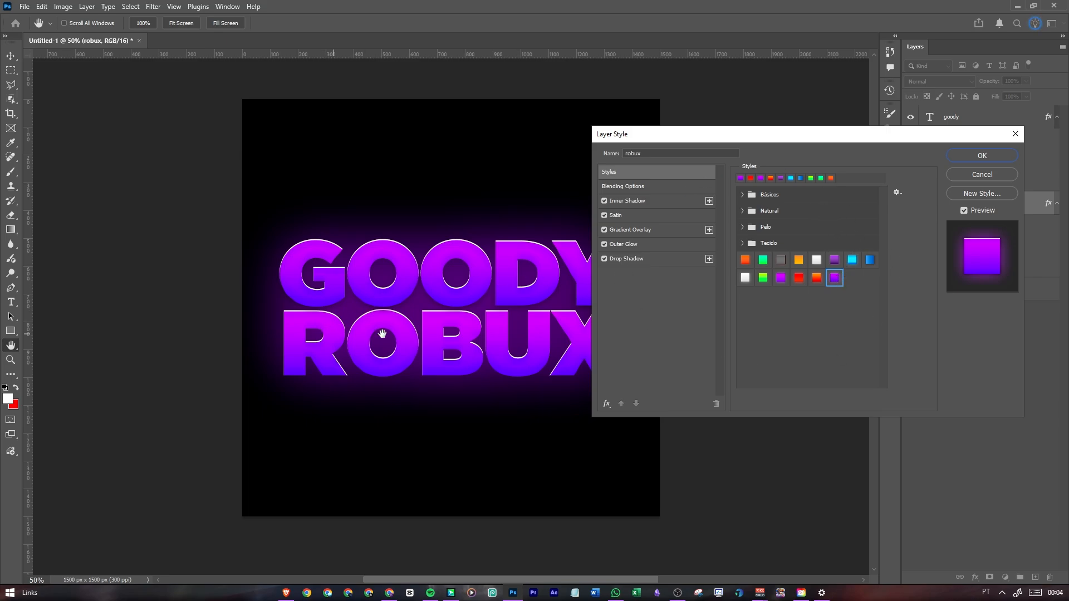
{"action": "left_click_drag", "start_coordinate": [662, 139], "coordinate": [700, 152]}
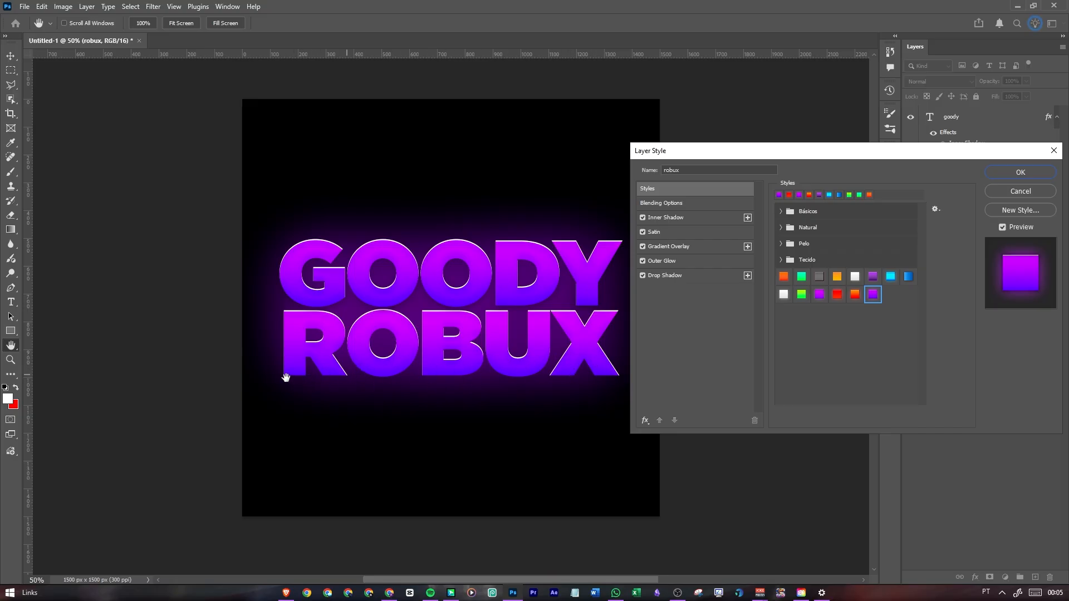
{"action": "left_click", "coordinate": [1027, 191]}
{"action": "left_click", "coordinate": [622, 338]}
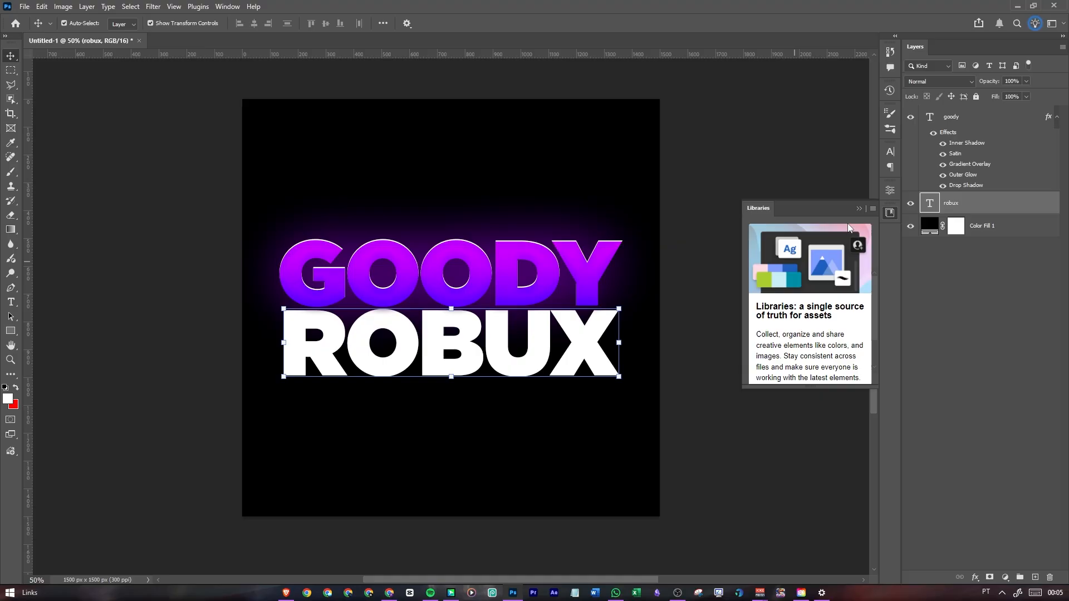
{"action": "left_click", "coordinate": [860, 209]}
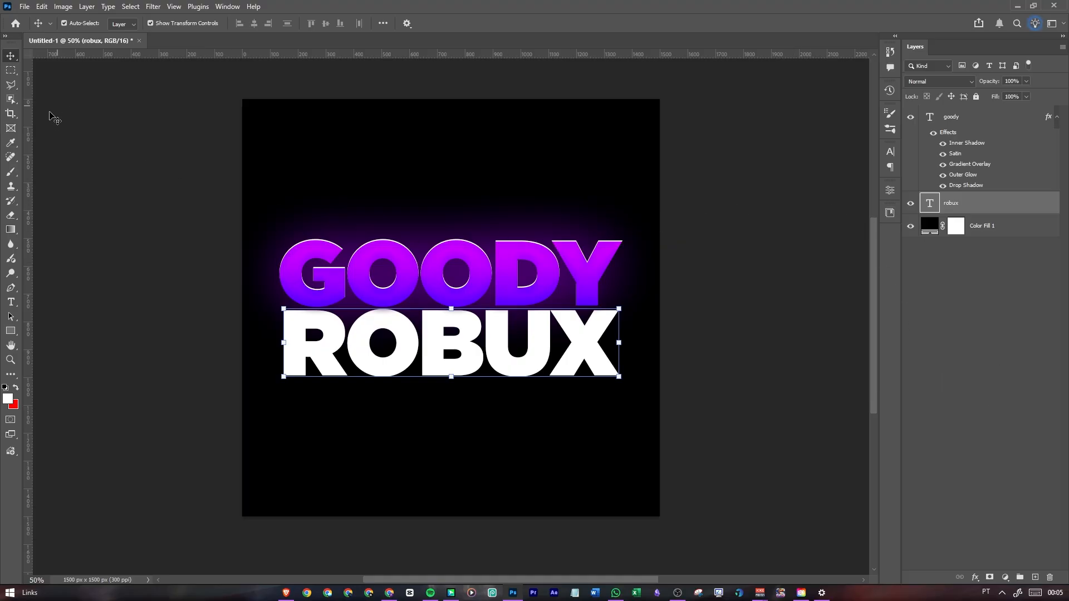
Draw a red rectangle of about 1246 x 280 px around ROBUX and place its layer beneath the robux text layer
{"action": "left_click", "coordinate": [10, 333]}
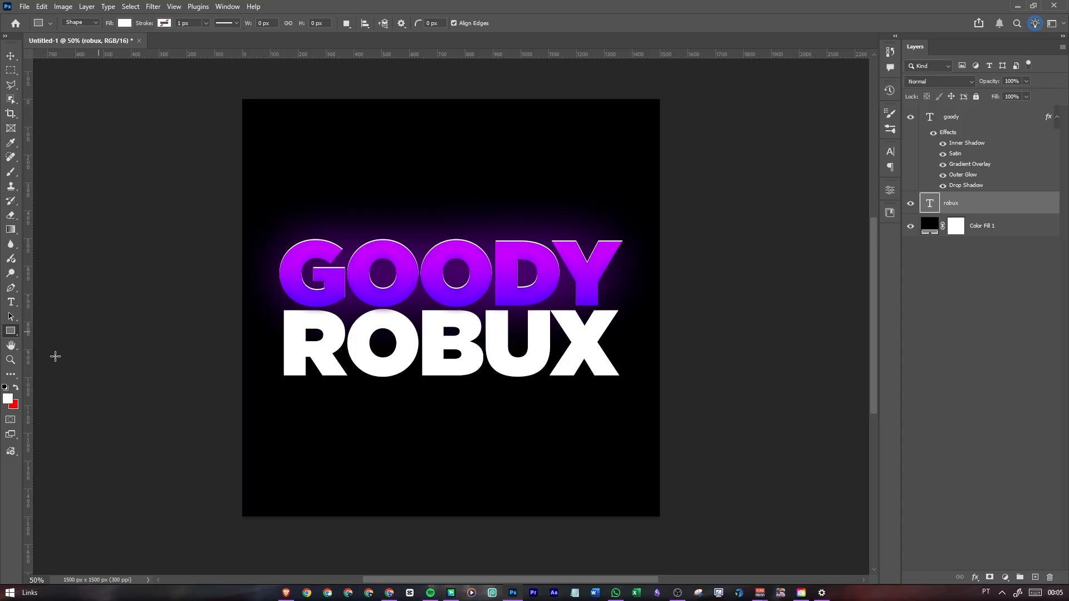
{"action": "left_click", "coordinate": [16, 388]}
{"action": "left_click_drag", "start_coordinate": [278, 303], "coordinate": [624, 381]}
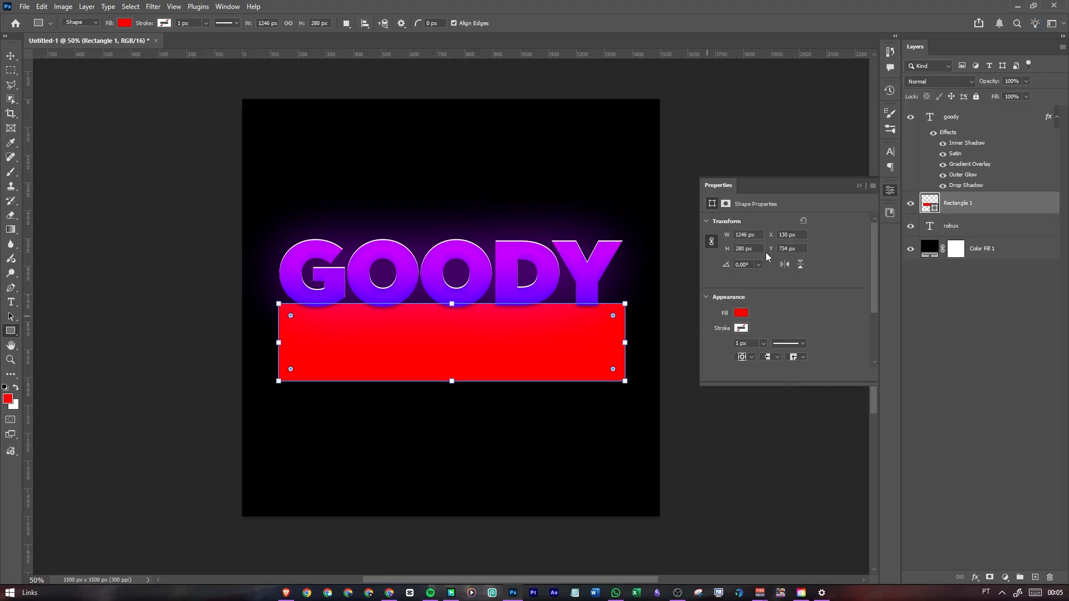
{"action": "left_click_drag", "start_coordinate": [1013, 206], "coordinate": [1013, 235]}
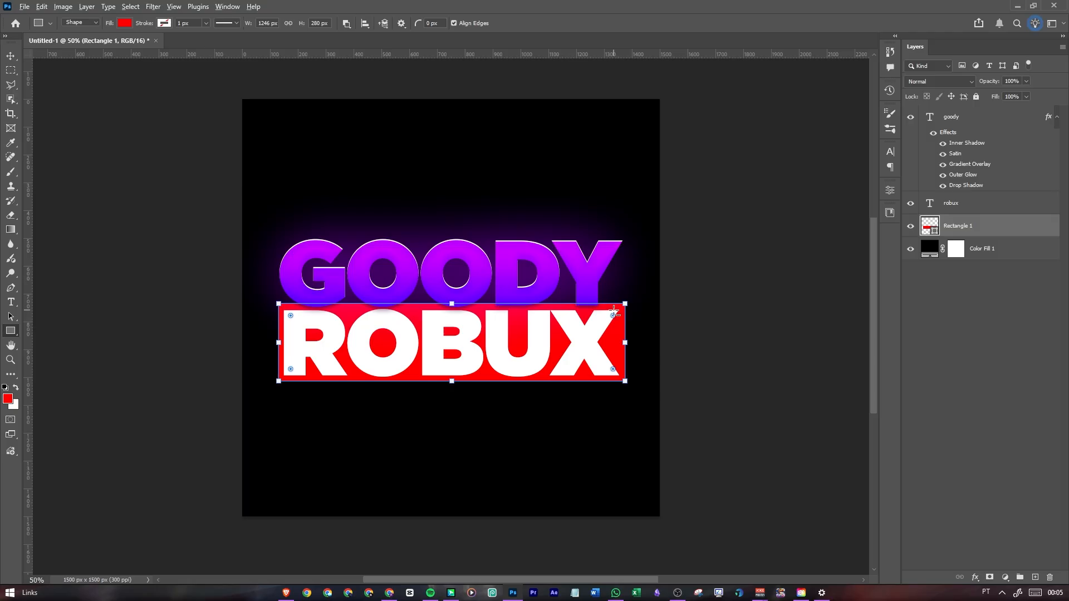
Round the corners of the red rectangle behind ROBUX slightly and deselect the shape
{"action": "scroll", "coordinate": [615, 315], "scroll_direction": "up", "scroll_amount": 10}
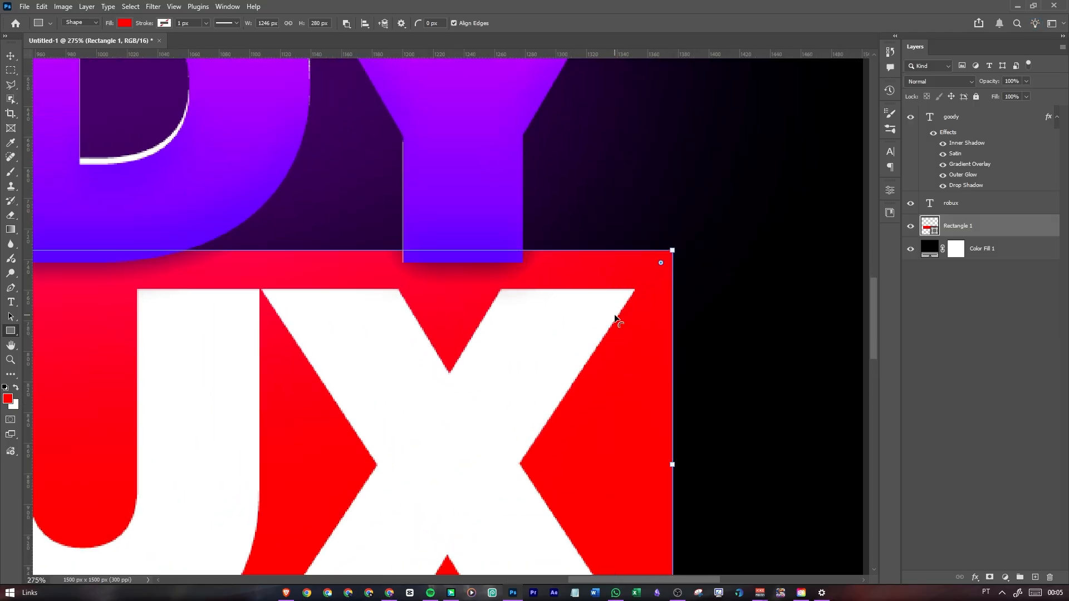
{"action": "scroll", "coordinate": [614, 315], "scroll_direction": "down", "scroll_amount": 8}
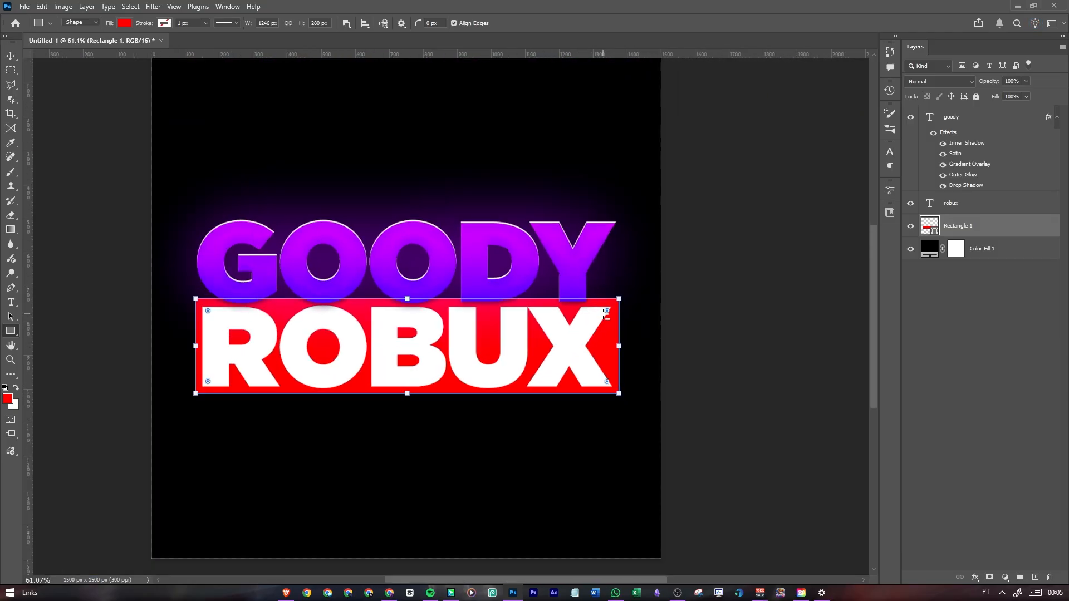
{"action": "scroll", "coordinate": [604, 315], "scroll_direction": "up", "scroll_amount": 7}
{"action": "scroll", "coordinate": [603, 315], "scroll_direction": "down", "scroll_amount": 6}
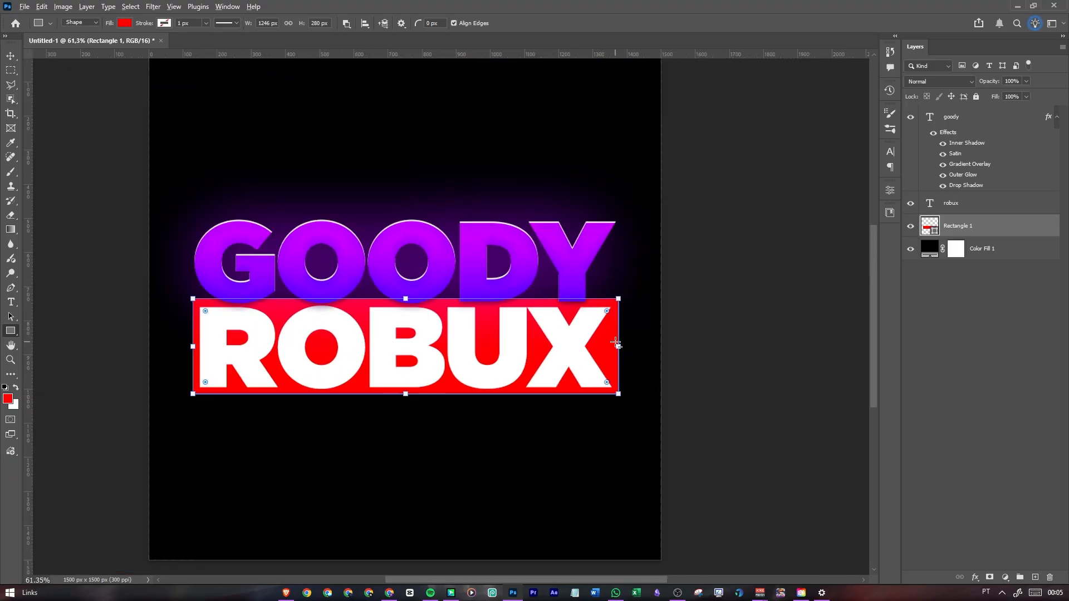
{"action": "scroll", "coordinate": [614, 350], "scroll_direction": "up", "scroll_amount": 8}
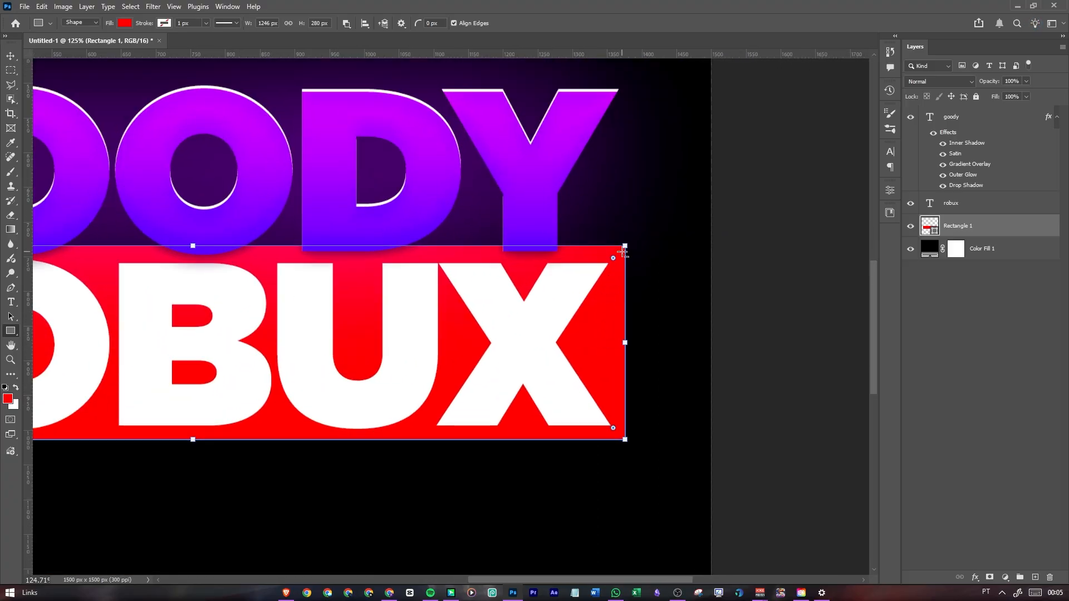
{"action": "scroll", "coordinate": [619, 254], "scroll_direction": "down", "scroll_amount": 3}
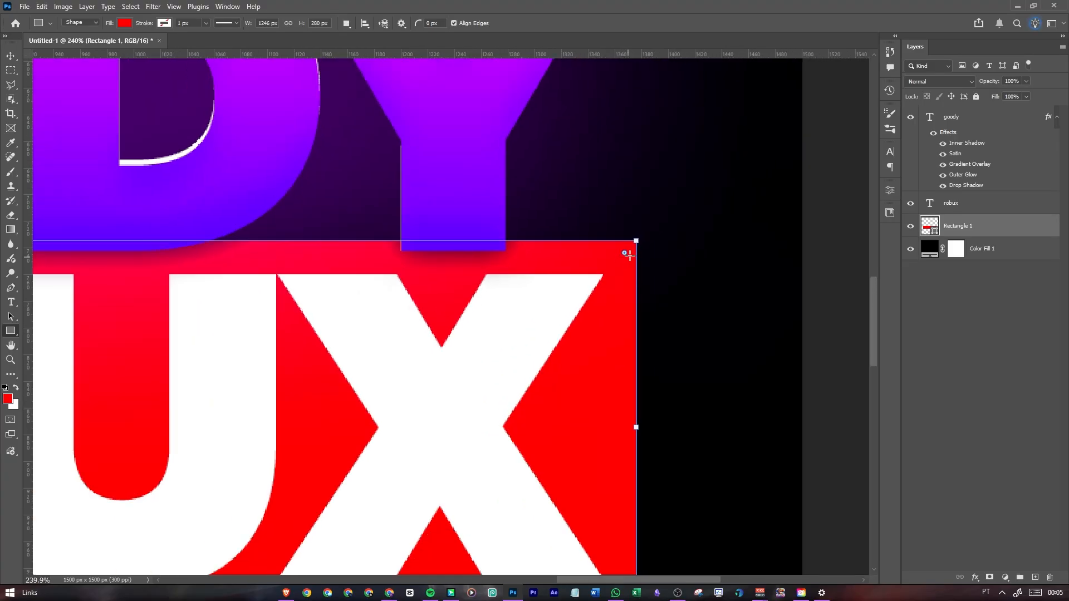
{"action": "left_click_drag", "start_coordinate": [624, 254], "coordinate": [603, 282]}
{"action": "scroll", "coordinate": [668, 288], "scroll_direction": "down", "scroll_amount": 5}
{"action": "scroll", "coordinate": [666, 297], "scroll_direction": "down", "scroll_amount": 2}
{"action": "key", "text": "v"}
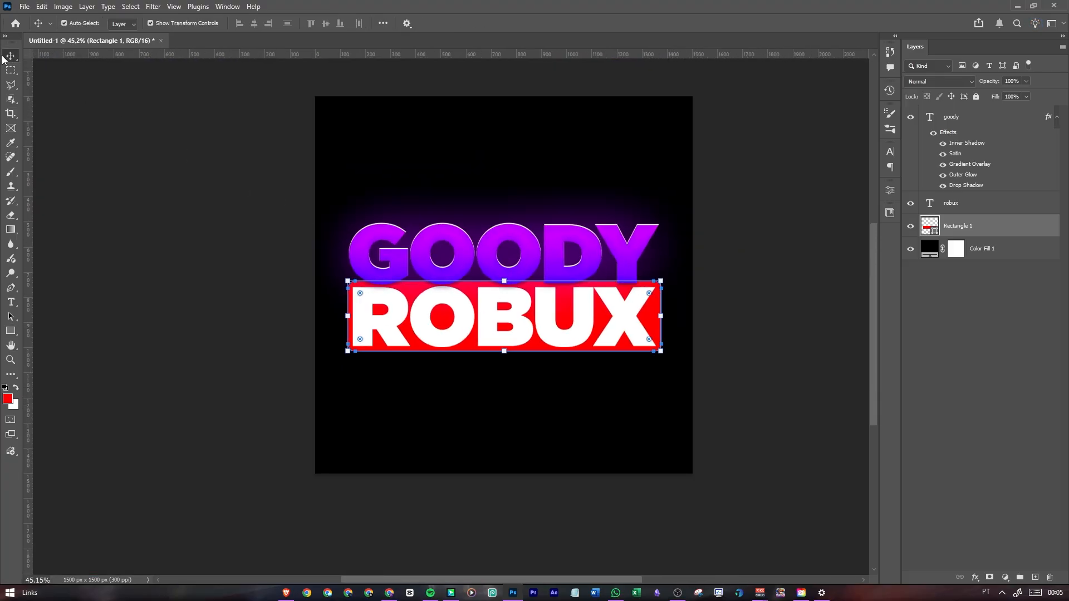
{"action": "left_click", "coordinate": [174, 199]}
{"action": "scroll", "coordinate": [467, 336], "scroll_direction": "down", "scroll_amount": 1}
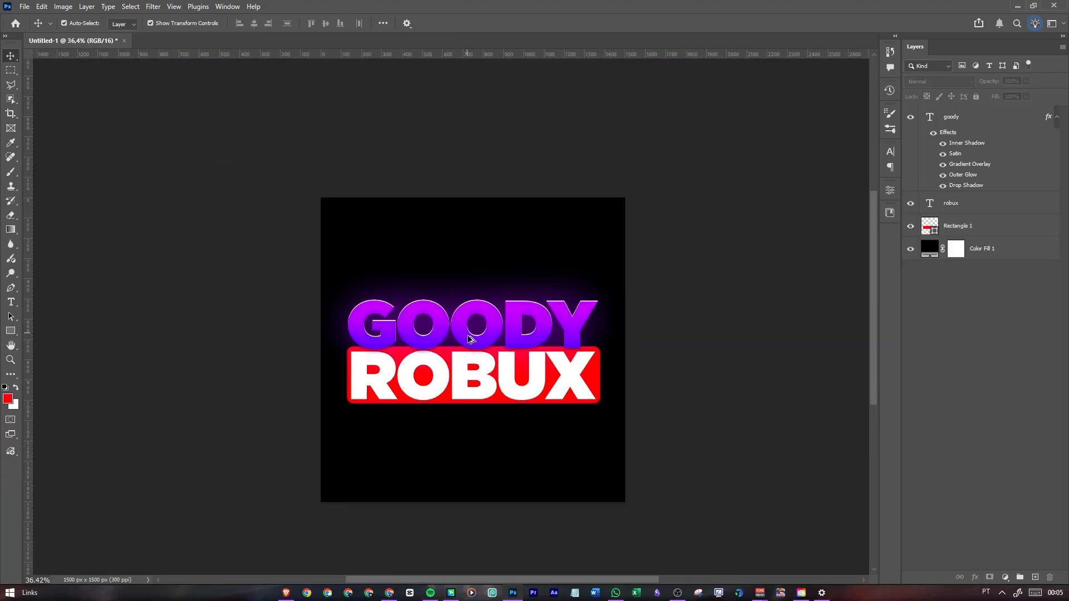
Change the rectangle's fill colour from red to a bright purple, trying the recently used purples before picking a custom shade
{"action": "left_click", "coordinate": [960, 228]}
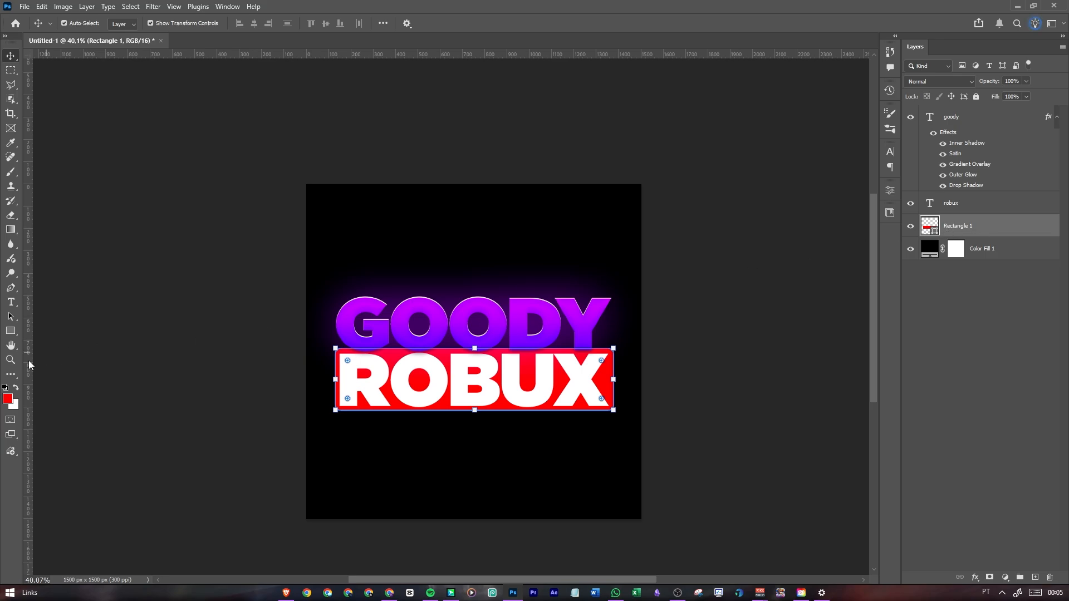
{"action": "left_click", "coordinate": [12, 332]}
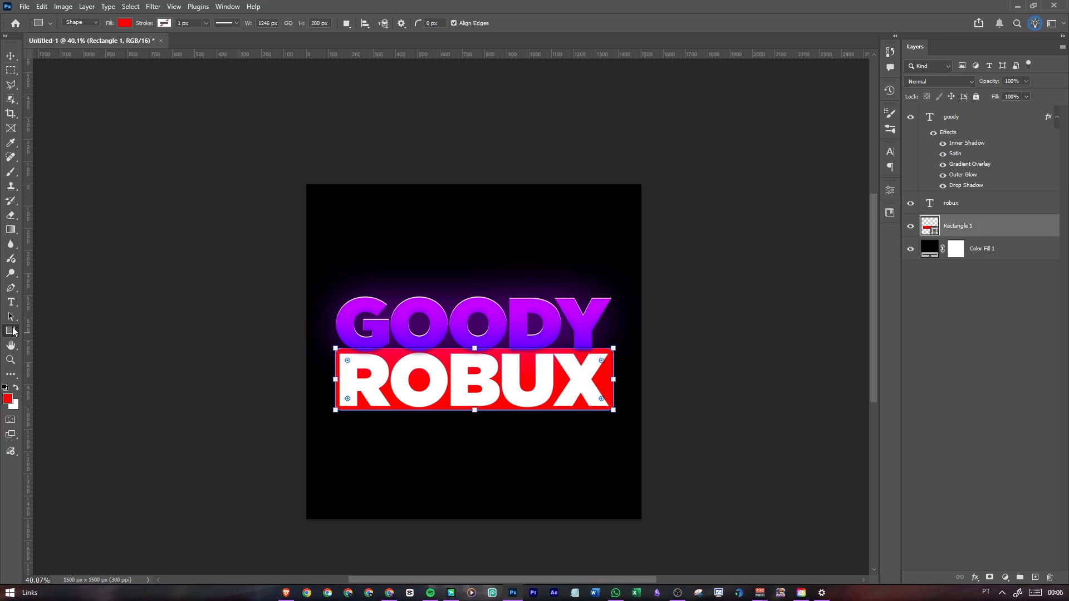
{"action": "left_click", "coordinate": [126, 24]}
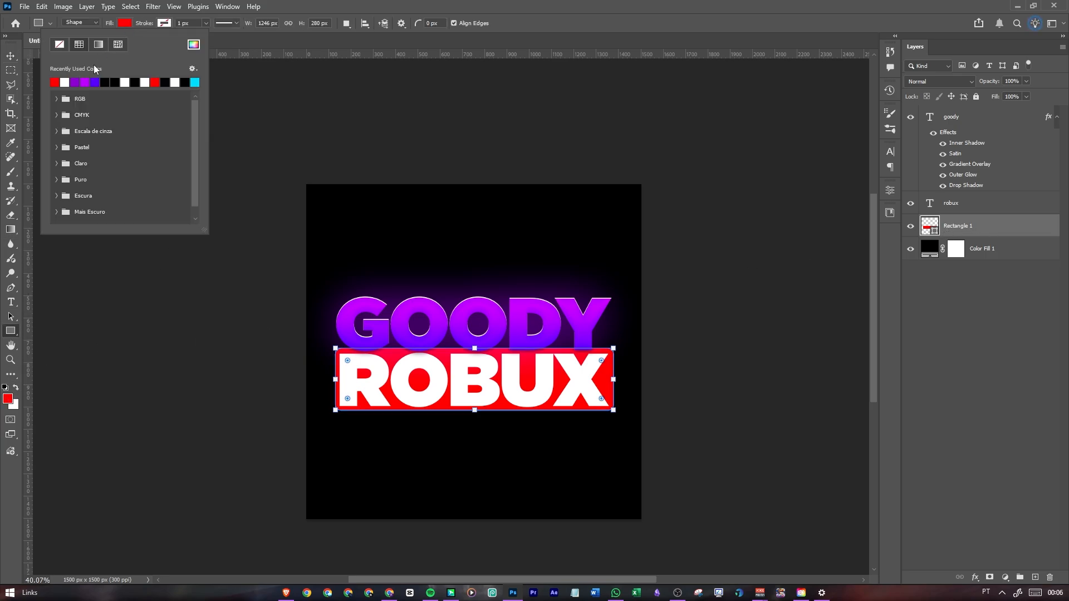
{"action": "left_click", "coordinate": [76, 82]}
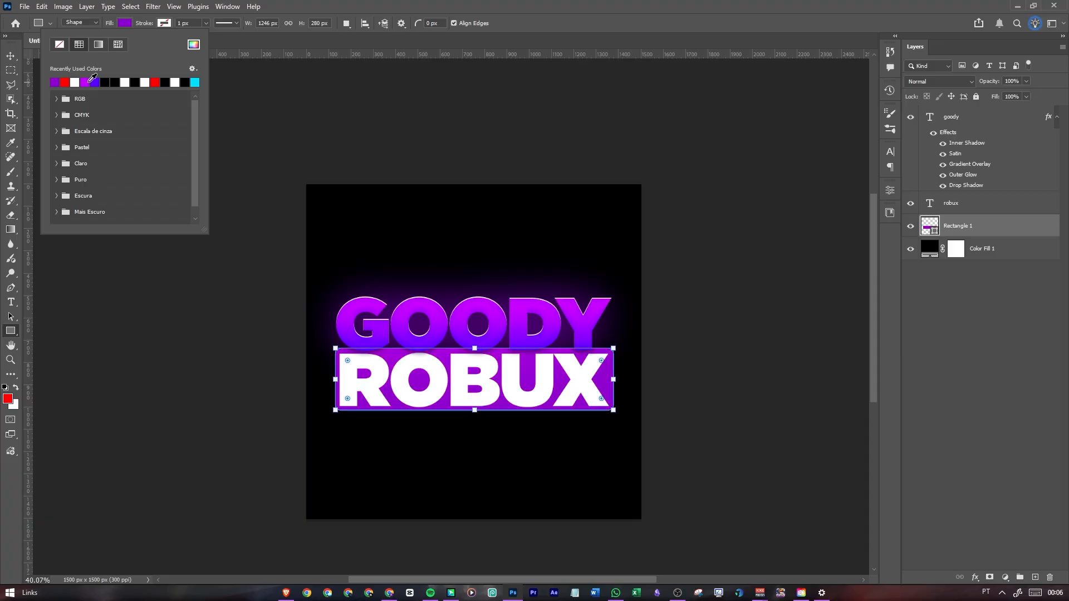
{"action": "left_click", "coordinate": [87, 82]}
{"action": "left_click", "coordinate": [95, 82]}
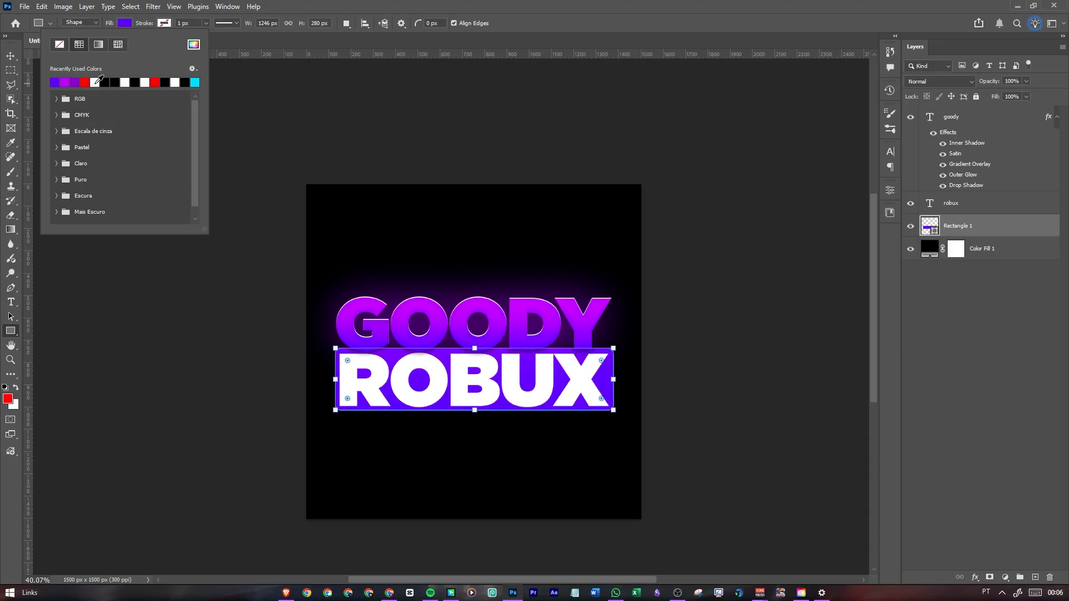
{"action": "left_click", "coordinate": [74, 83]}
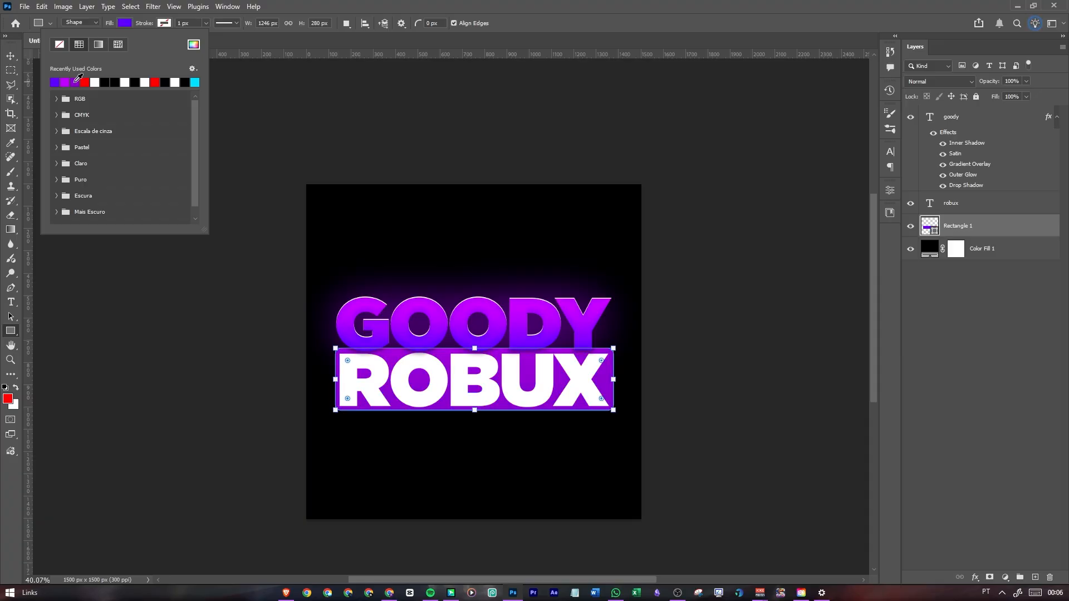
{"action": "left_click", "coordinate": [192, 44]}
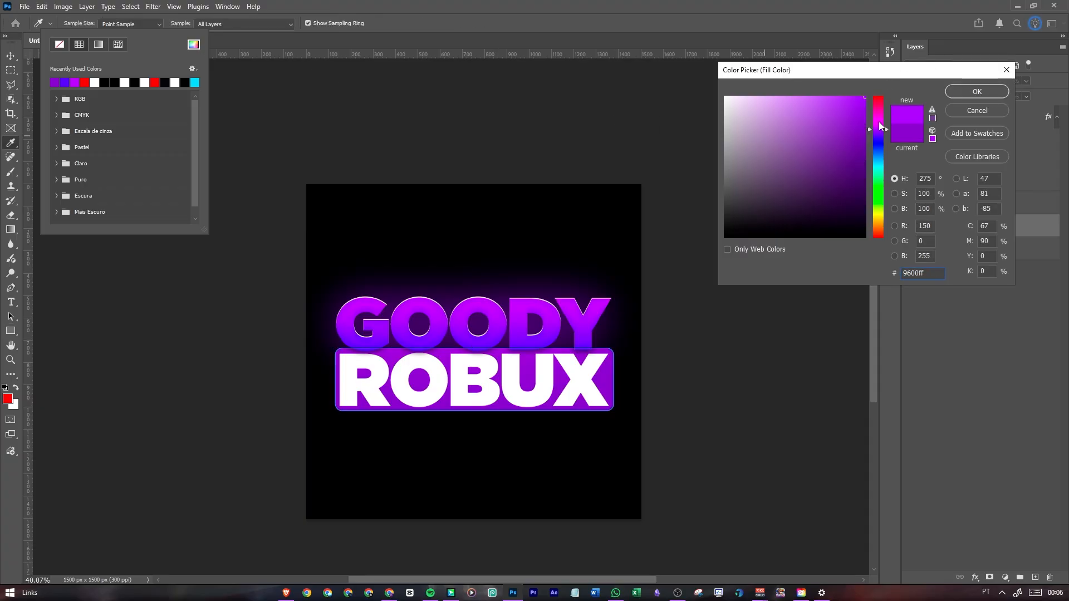
{"action": "left_click", "coordinate": [969, 92]}
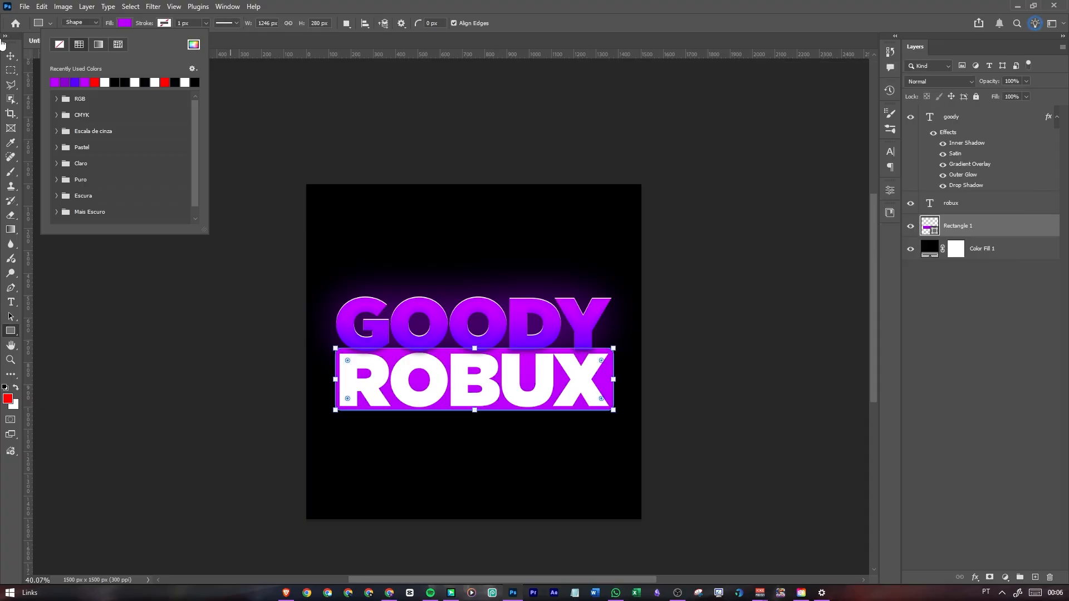
{"action": "left_click", "coordinate": [10, 55]}
{"action": "left_click", "coordinate": [247, 117]}
{"action": "scroll", "coordinate": [480, 324], "scroll_direction": "down", "scroll_amount": 3}
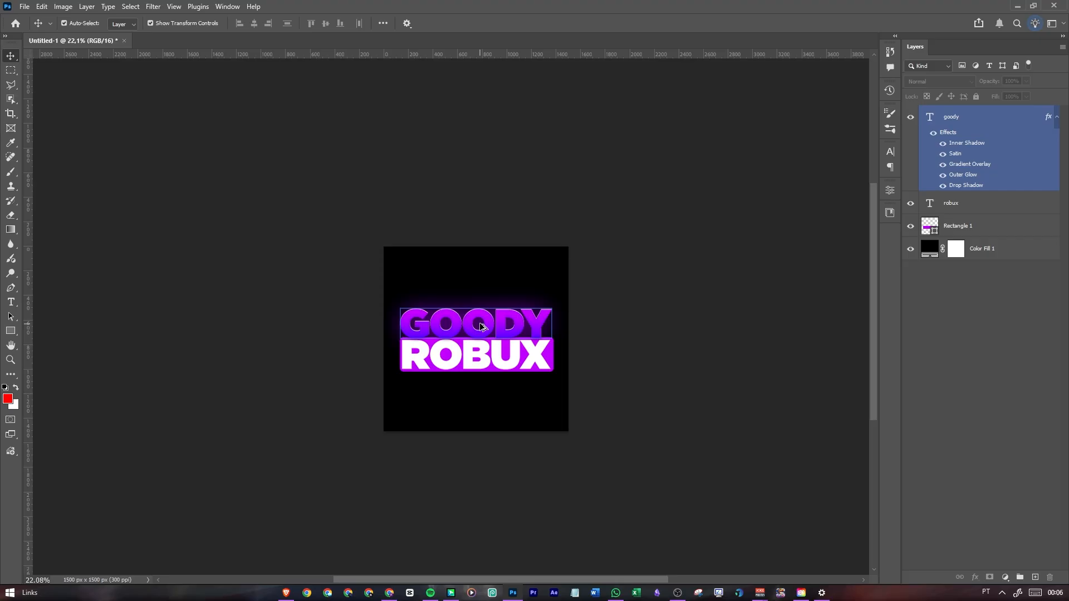
{"action": "scroll", "coordinate": [485, 331], "scroll_direction": "up", "scroll_amount": 5}
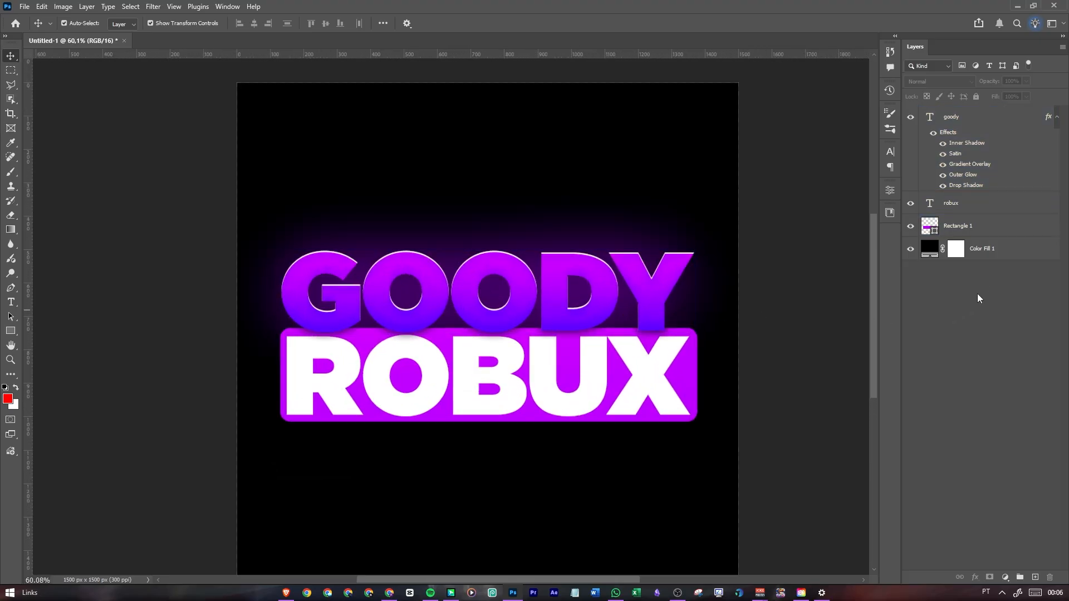
Apply the saved purple style with Satin, Gradient Overlay, Outer Glow and Drop Shadow to the rectangle layer
{"action": "left_click", "coordinate": [984, 235]}
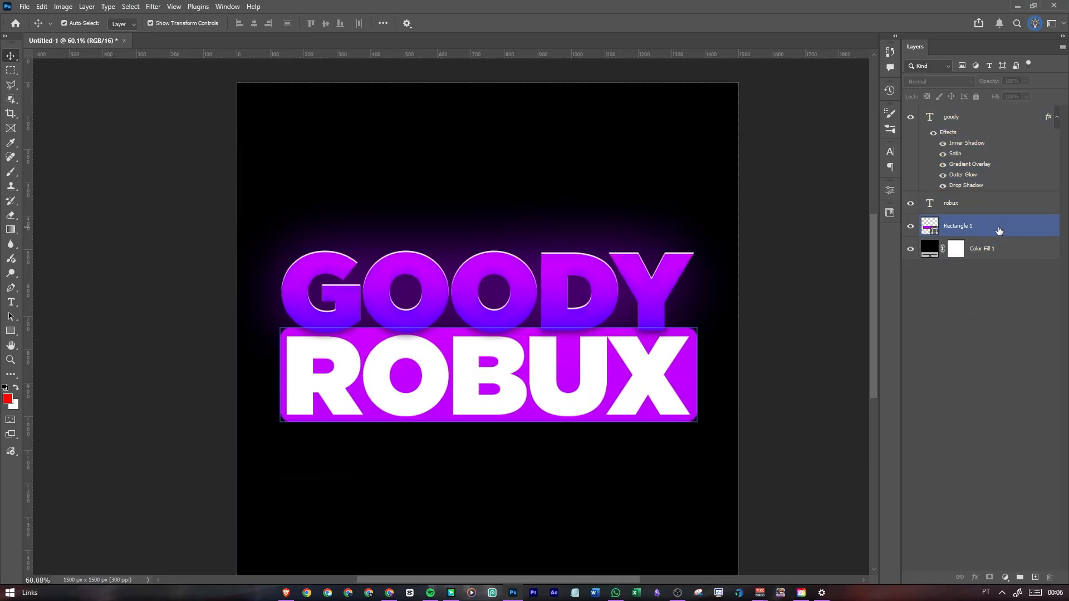
{"action": "double_click", "coordinate": [1029, 234]}
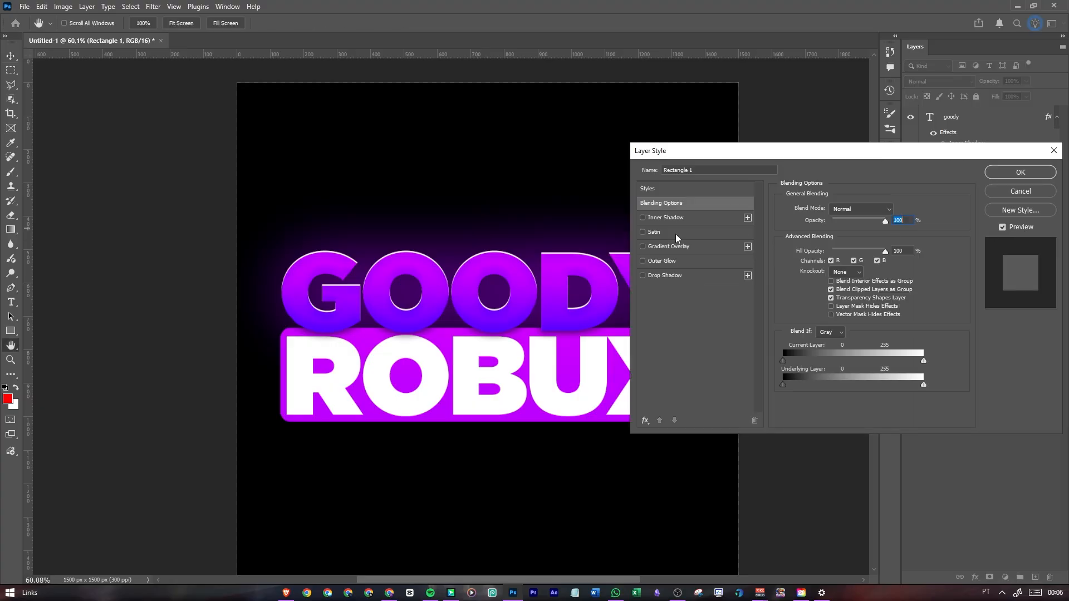
{"action": "left_click", "coordinate": [651, 190]}
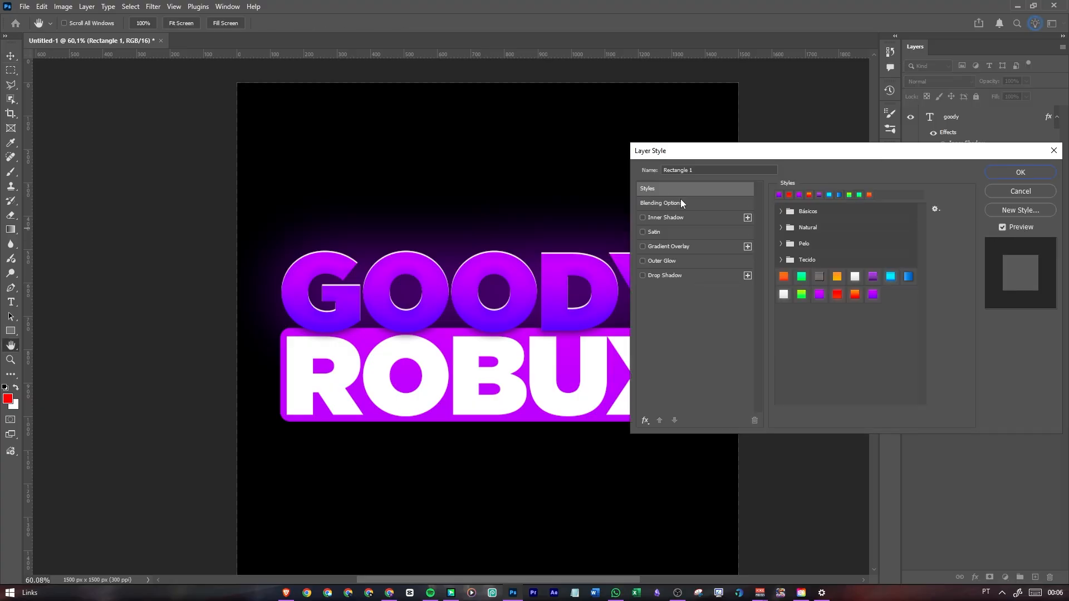
{"action": "left_click", "coordinate": [872, 295]}
{"action": "left_click_drag", "start_coordinate": [771, 161], "coordinate": [715, 38]}
{"action": "left_click", "coordinate": [763, 173]}
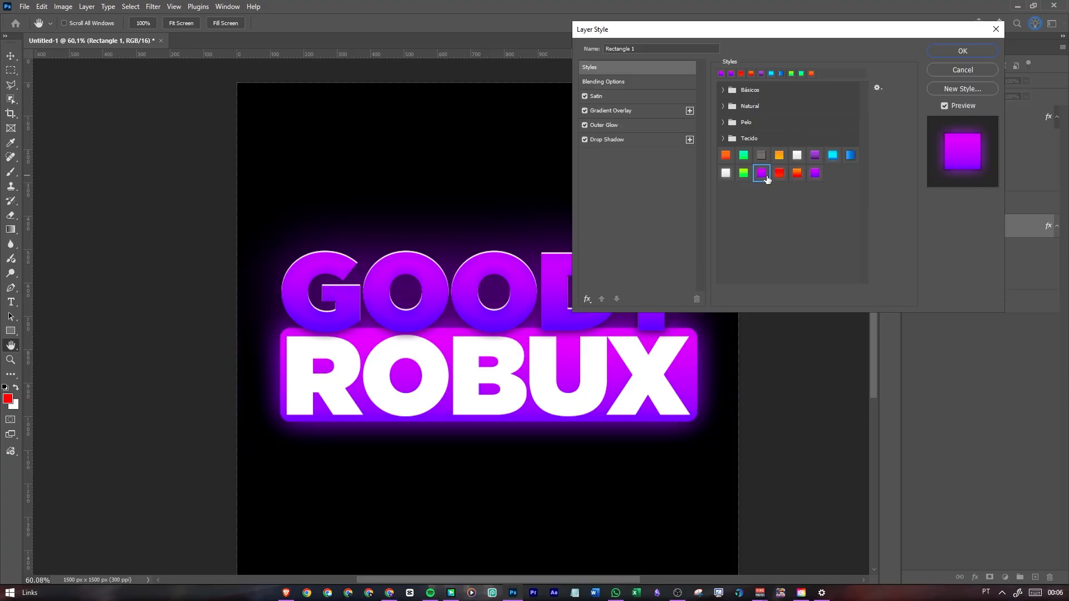
{"action": "left_click", "coordinate": [953, 51]}
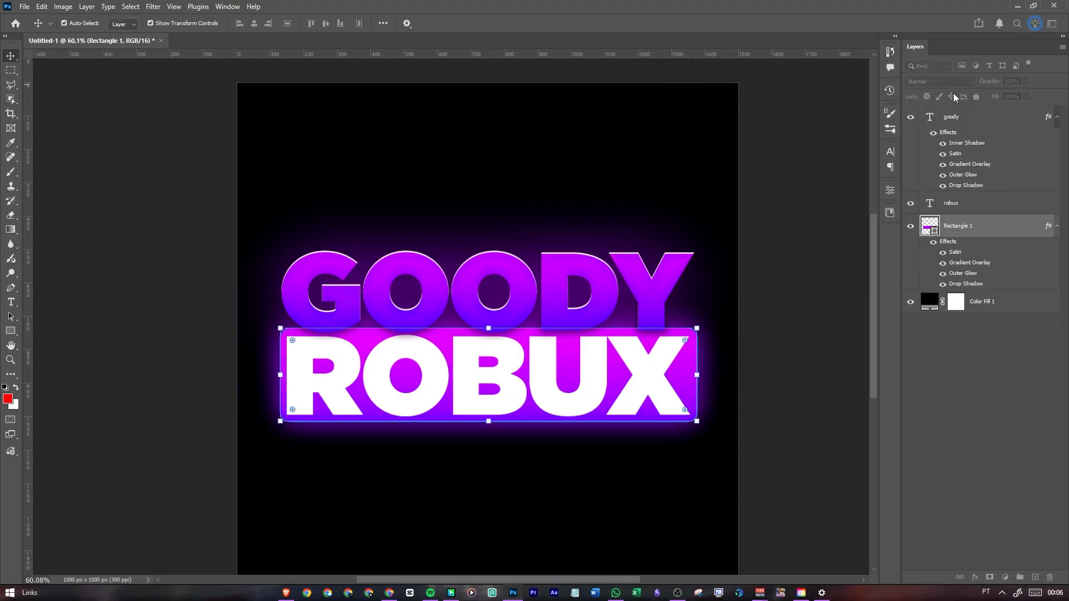
Add a black Drop Shadow to the robux text layer and set its spread to 0%
{"action": "left_click", "coordinate": [938, 209]}
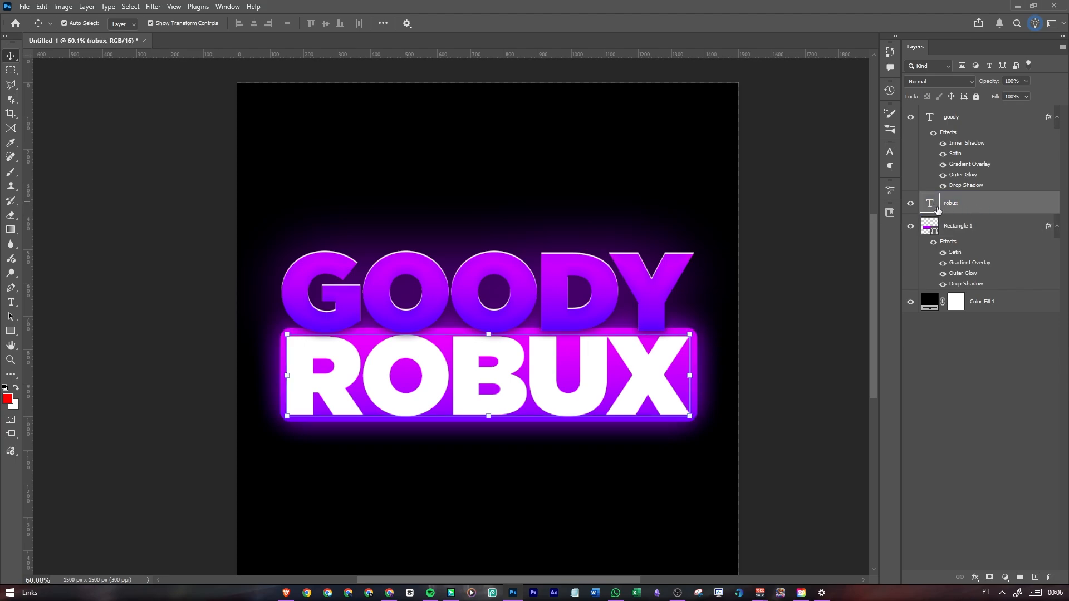
{"action": "double_click", "coordinate": [1017, 201]}
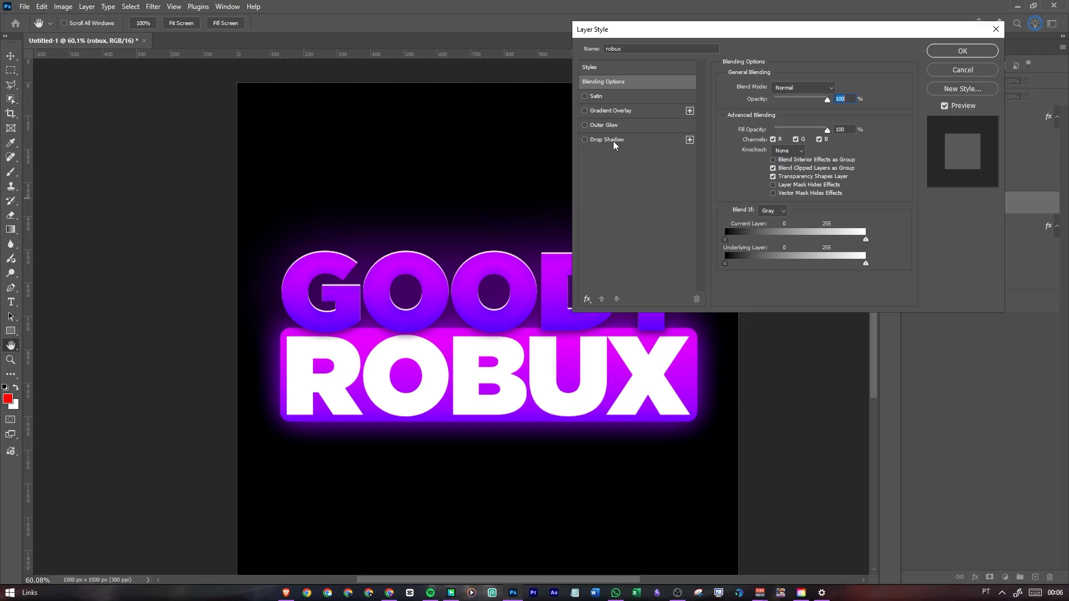
{"action": "left_click", "coordinate": [626, 144]}
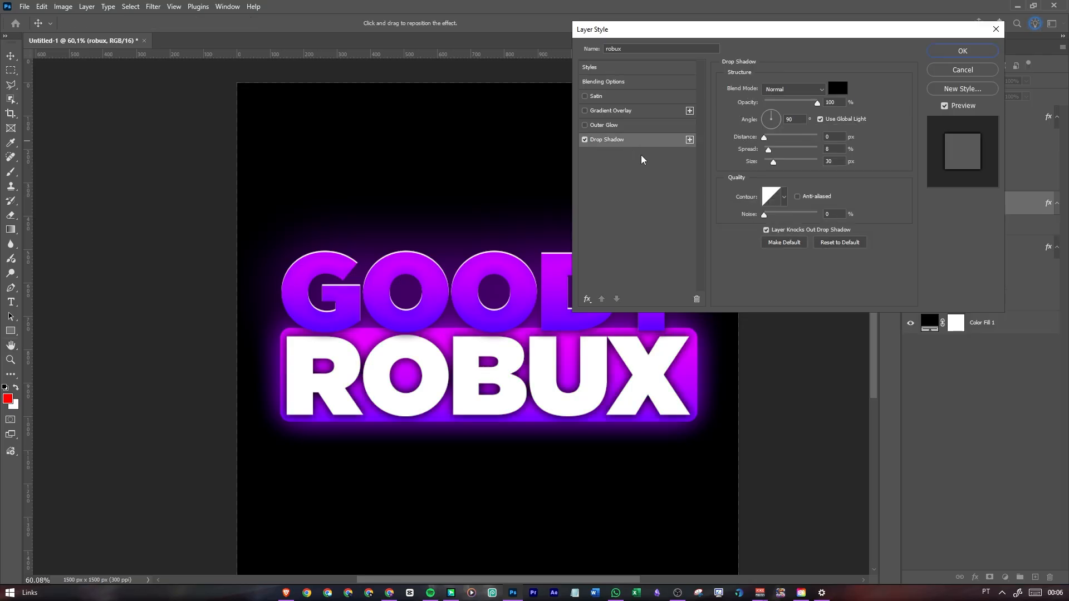
{"action": "left_click_drag", "start_coordinate": [773, 151], "coordinate": [703, 156]}
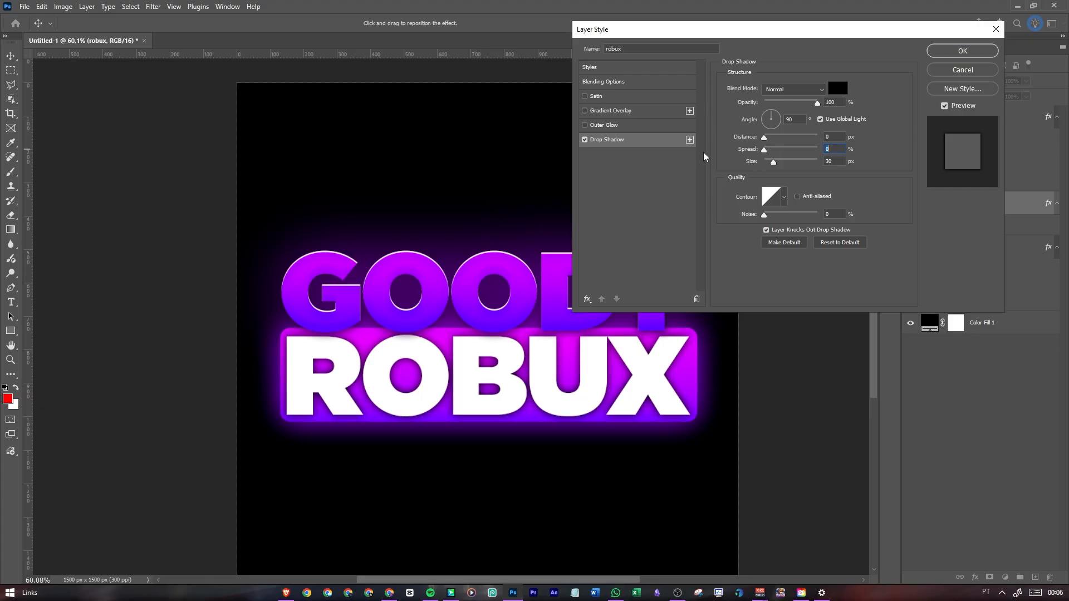
Set the robux drop shadow's size to 27 px and opacity to 20%, and apply the layer style
{"action": "left_click_drag", "start_coordinate": [774, 167], "coordinate": [772, 169]}
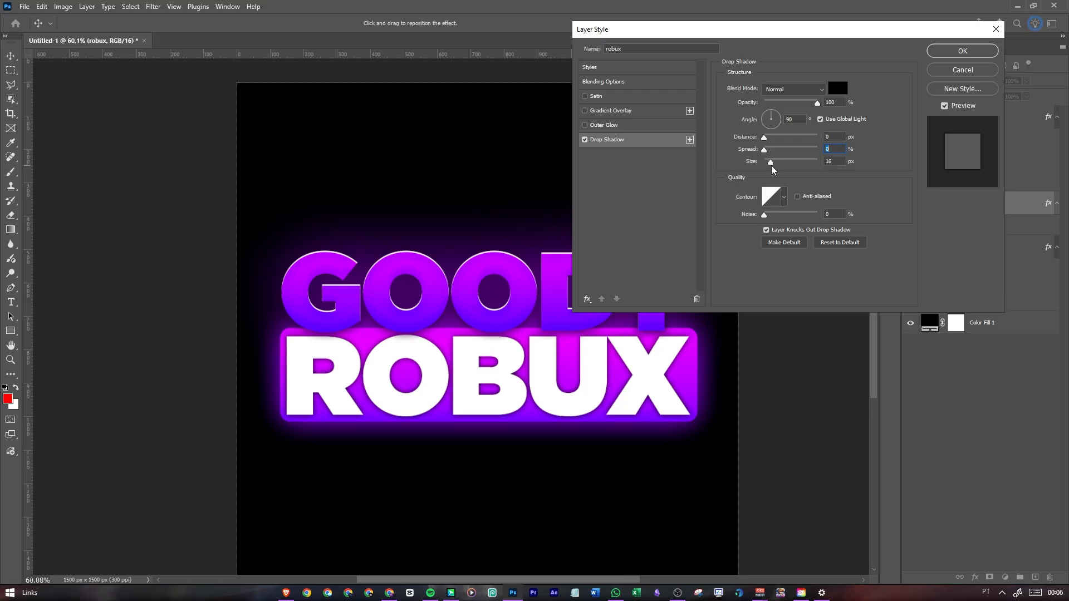
{"action": "left_click", "coordinate": [833, 162]}
{"action": "type", "text": "20"}
{"action": "left_click_drag", "start_coordinate": [804, 104], "coordinate": [787, 104]}
{"action": "left_click_drag", "start_coordinate": [772, 162], "coordinate": [774, 165]}
{"action": "left_click_drag", "start_coordinate": [787, 103], "coordinate": [780, 107]}
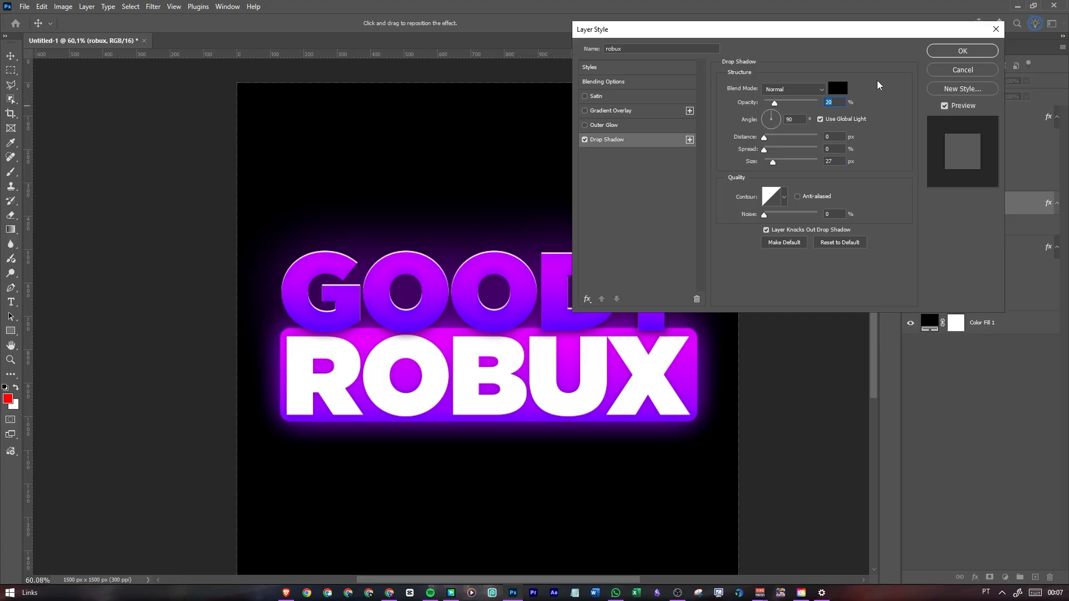
{"action": "left_click", "coordinate": [962, 51]}
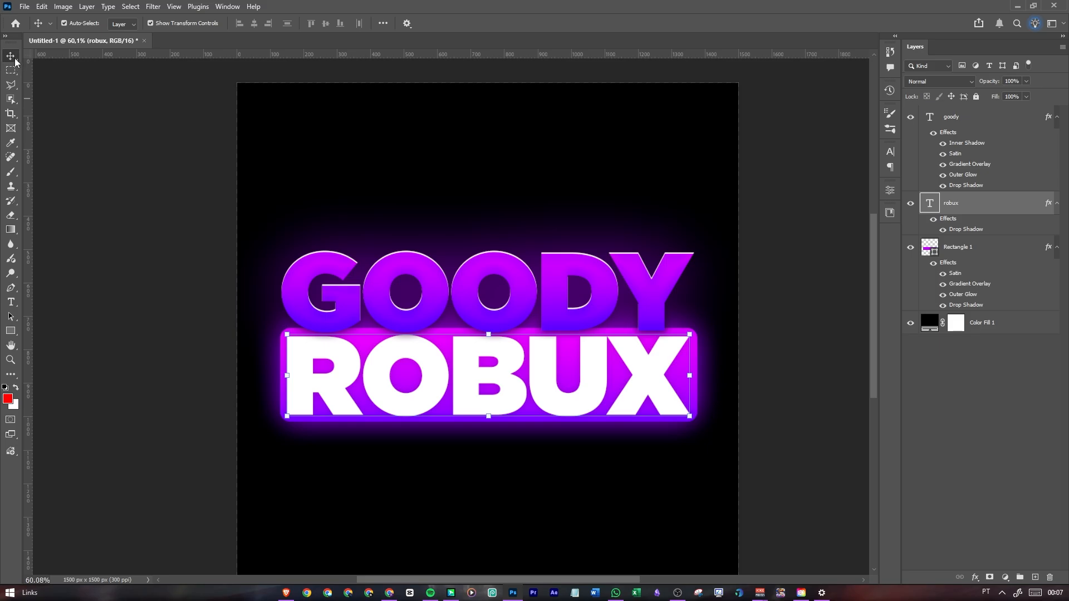
{"action": "left_click", "coordinate": [183, 166]}
{"action": "scroll", "coordinate": [478, 202], "scroll_direction": "down", "scroll_amount": 8}
{"action": "scroll", "coordinate": [483, 202], "scroll_direction": "up", "scroll_amount": 5}
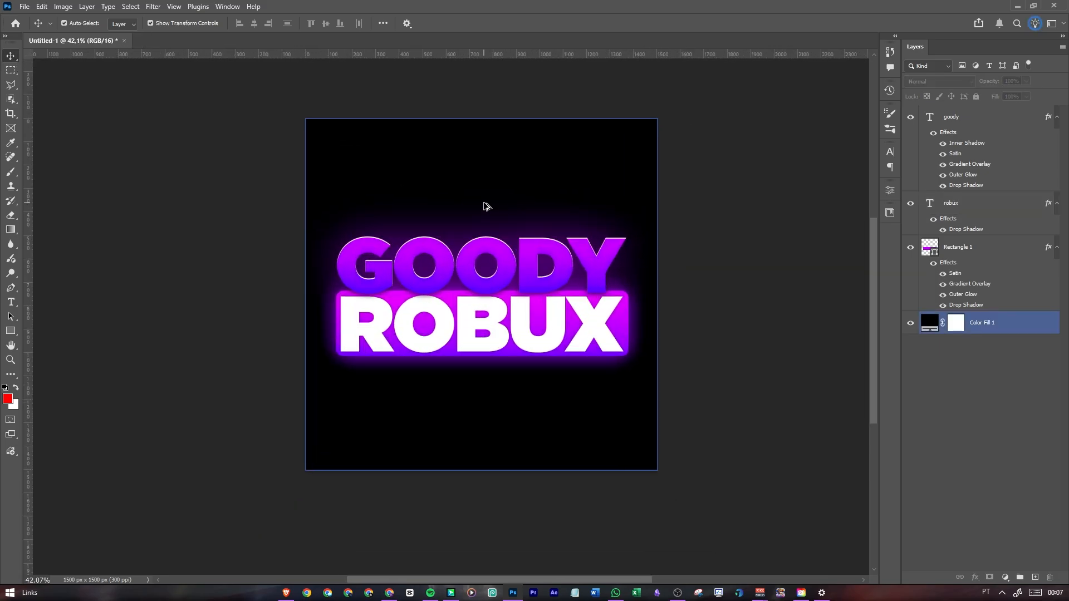
{"action": "scroll", "coordinate": [373, 192], "scroll_direction": "up", "scroll_amount": 1}
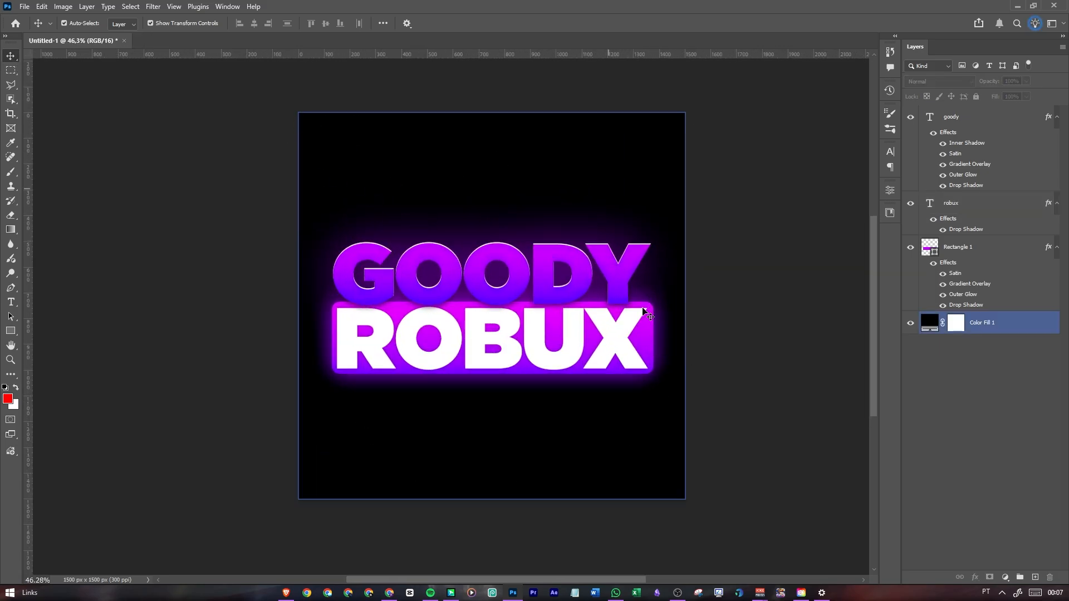
Switch to the Brave browser and search Google Images for roblox
{"action": "left_click", "coordinate": [288, 569]}
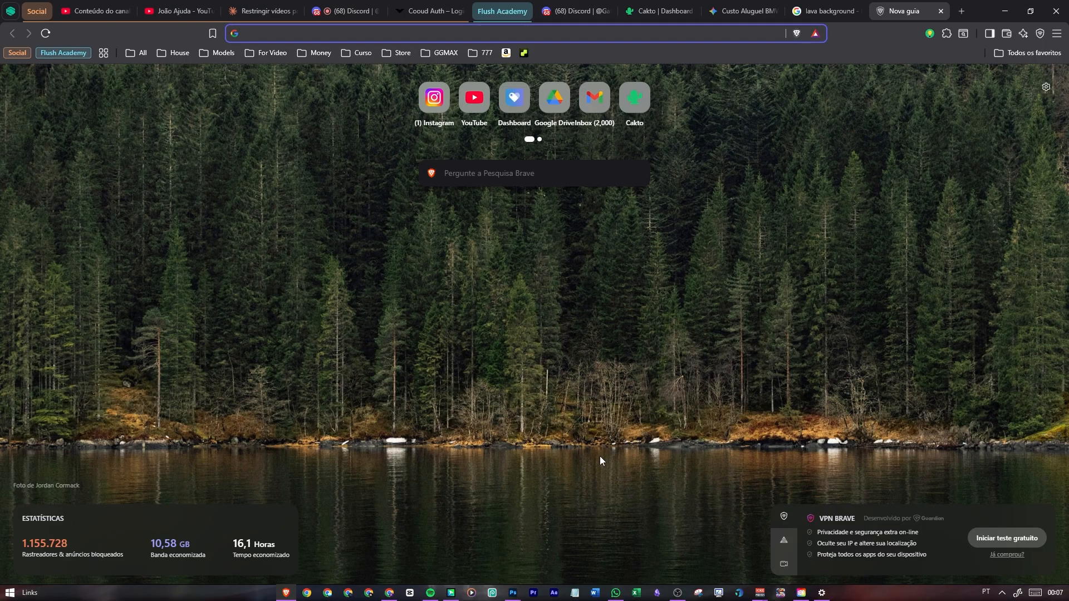
{"action": "left_click", "coordinate": [265, 31]}
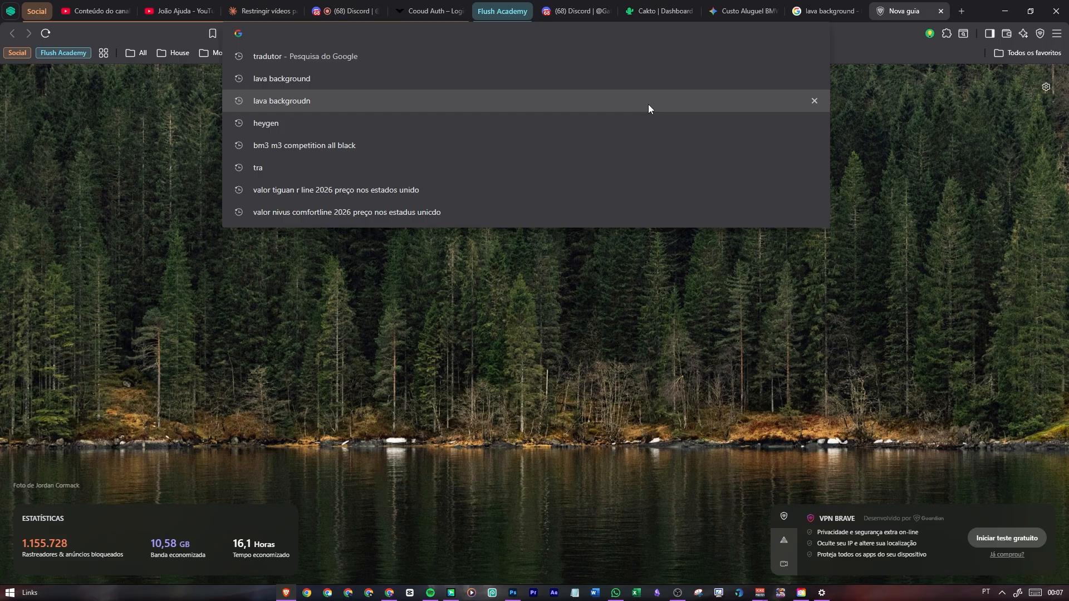
{"action": "type", "text": "roblox"}
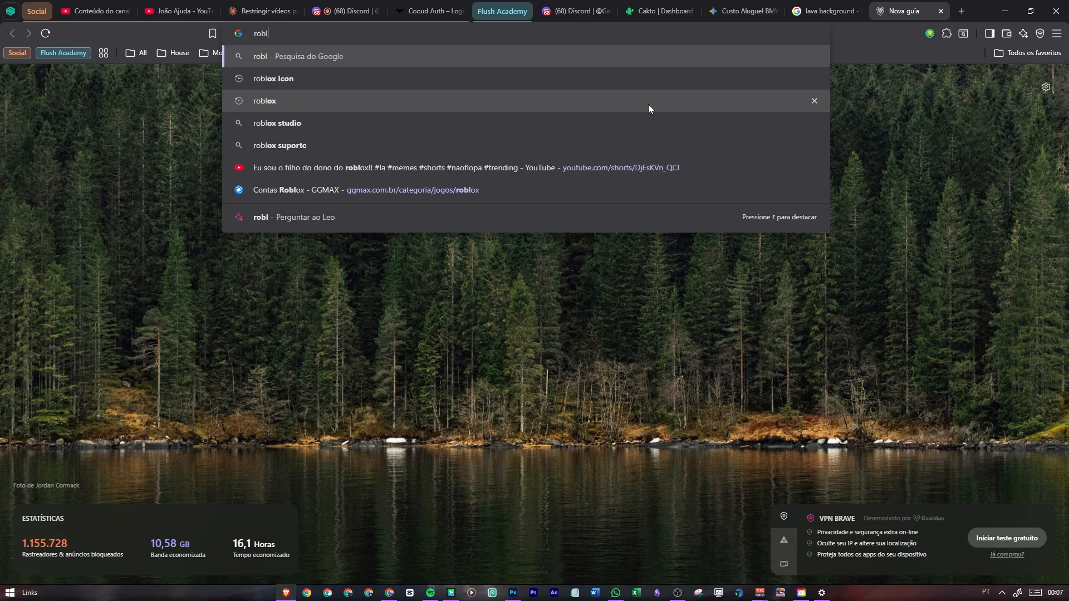
{"action": "key", "text": "Return"}
{"action": "left_click", "coordinate": [218, 128]}
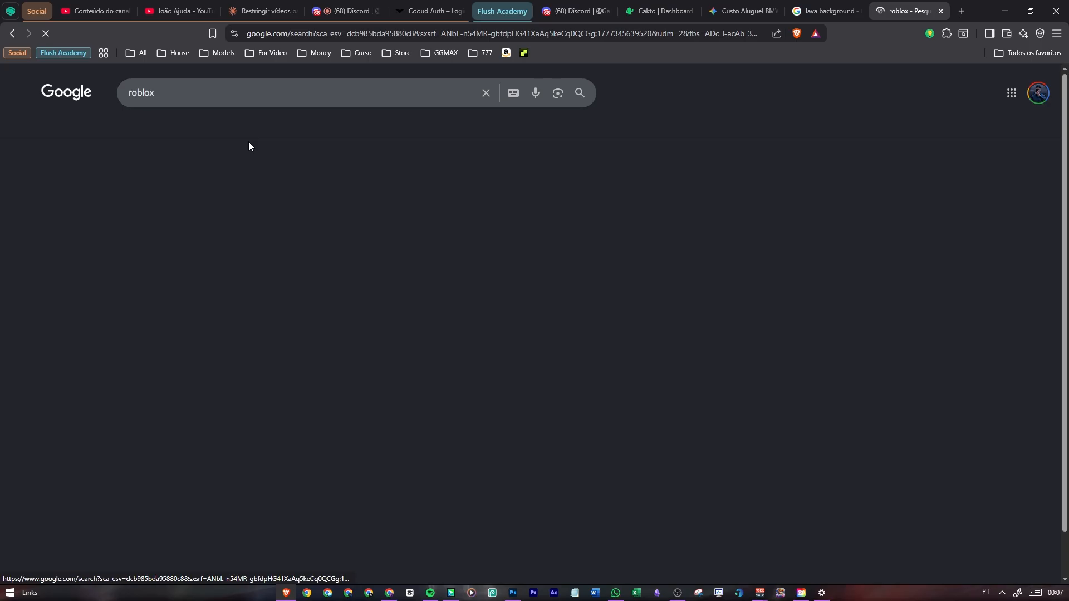
Browse the roblox image results and search Google Images for blox fruits instead
{"action": "scroll", "coordinate": [301, 245], "scroll_direction": "down", "scroll_amount": 20}
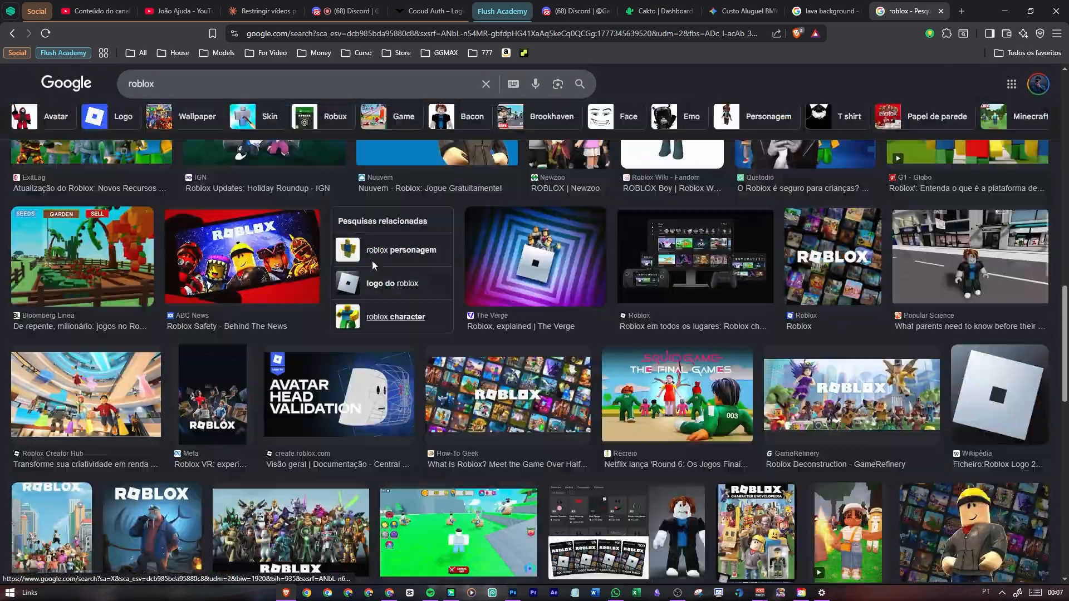
{"action": "scroll", "coordinate": [372, 260], "scroll_direction": "up", "scroll_amount": 5}
{"action": "left_click", "coordinate": [207, 85]}
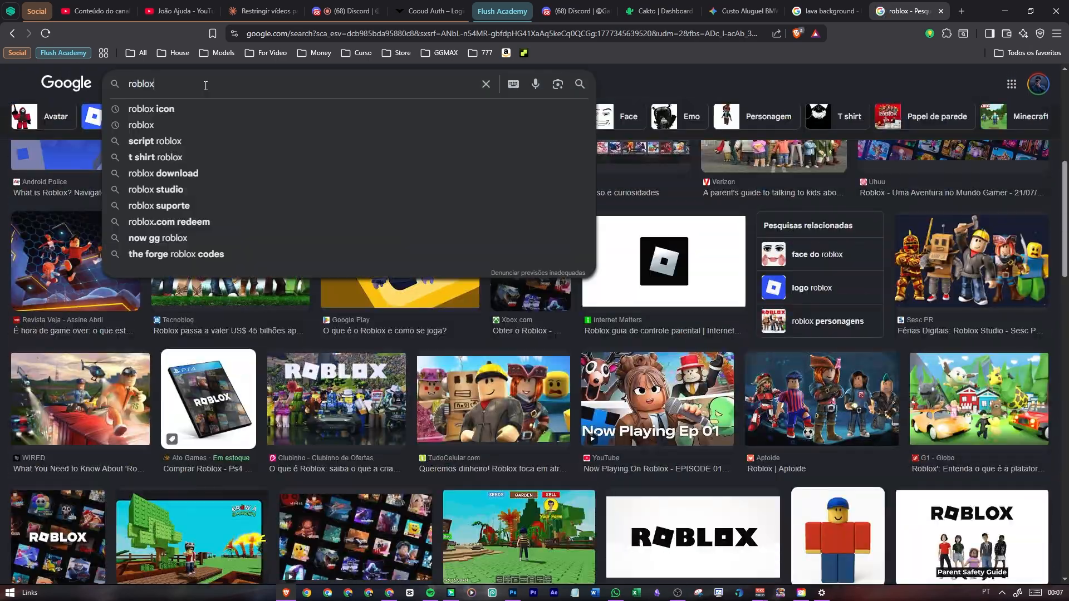
{"action": "key", "text": "ctrl+a"}
{"action": "type", "text": "blox fri"}
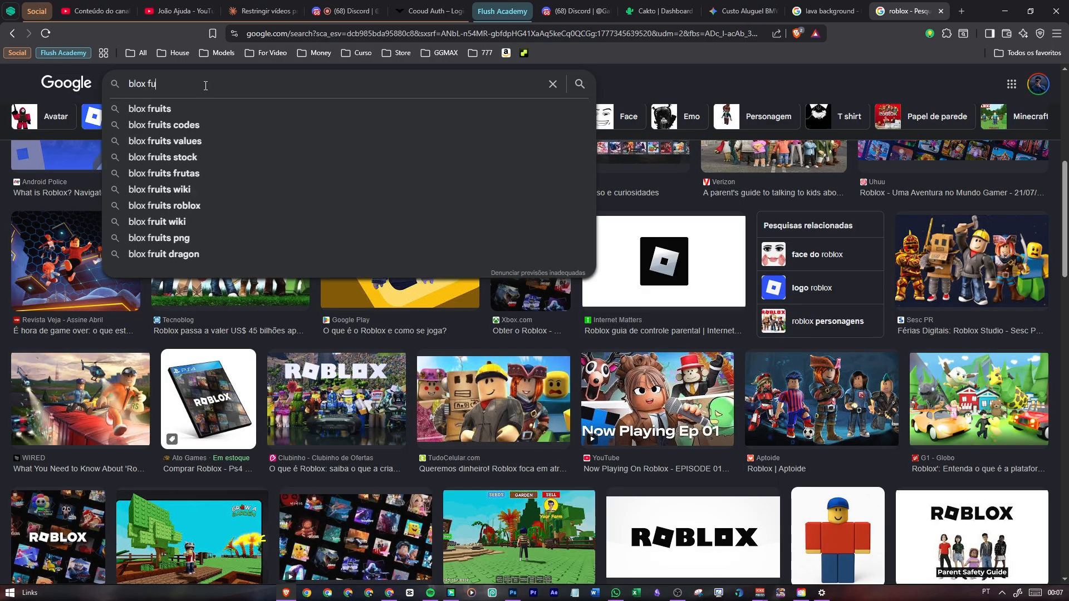
{"action": "type", "text": "t"}
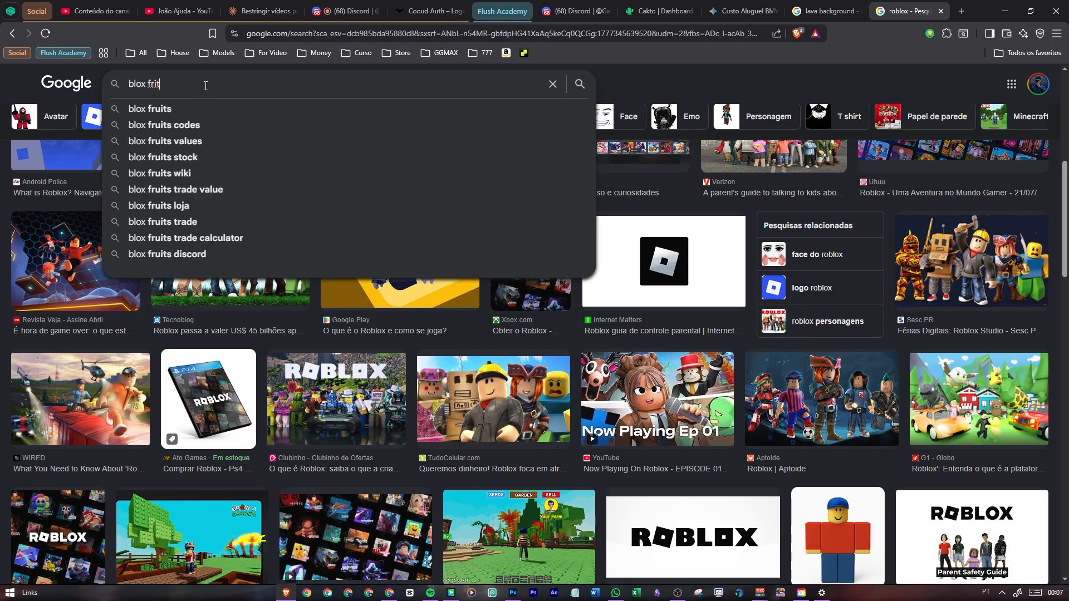
{"action": "key", "text": "BackSpace"}
{"action": "key", "text": "Down"}
{"action": "key", "text": "Return"}
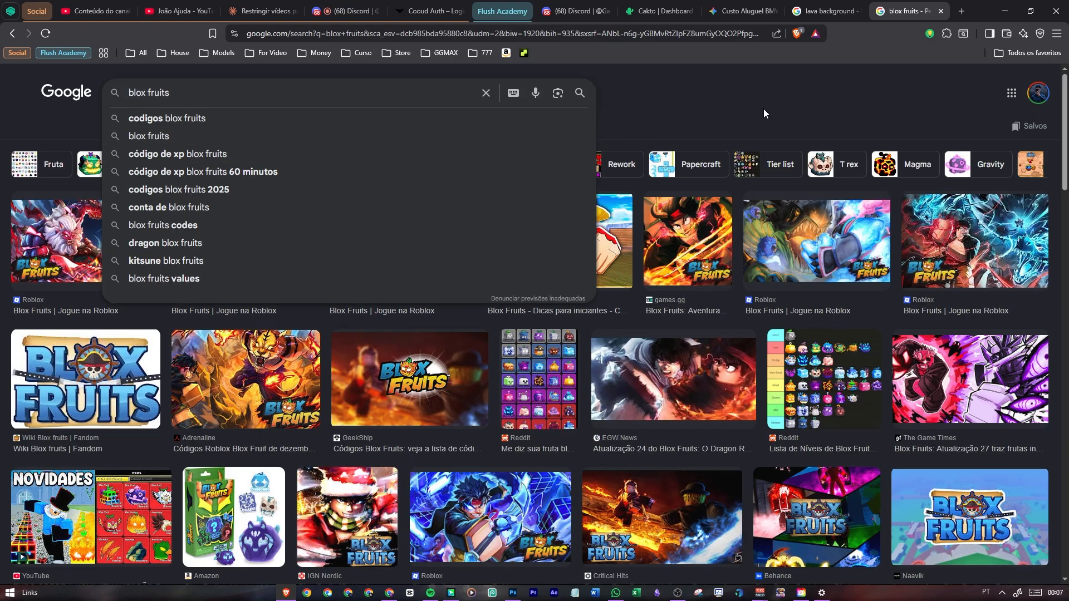
{"action": "left_click", "coordinate": [775, 108]}
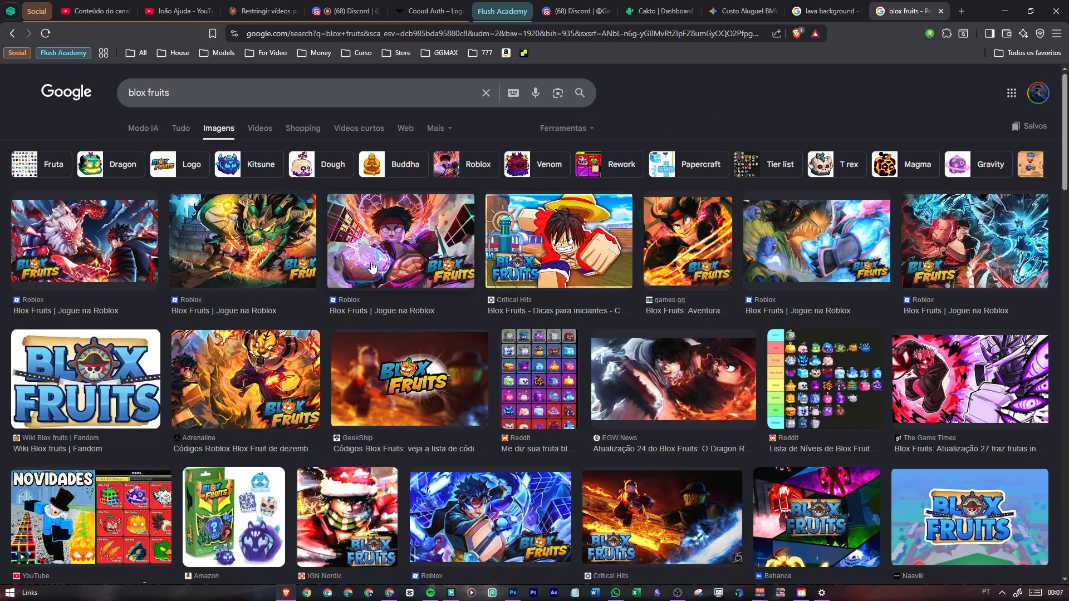
Copy the EGW.News Blox Fruits image of two fighting characters, switch to Photoshop and paste it into the logo document
{"action": "left_click", "coordinate": [704, 376]}
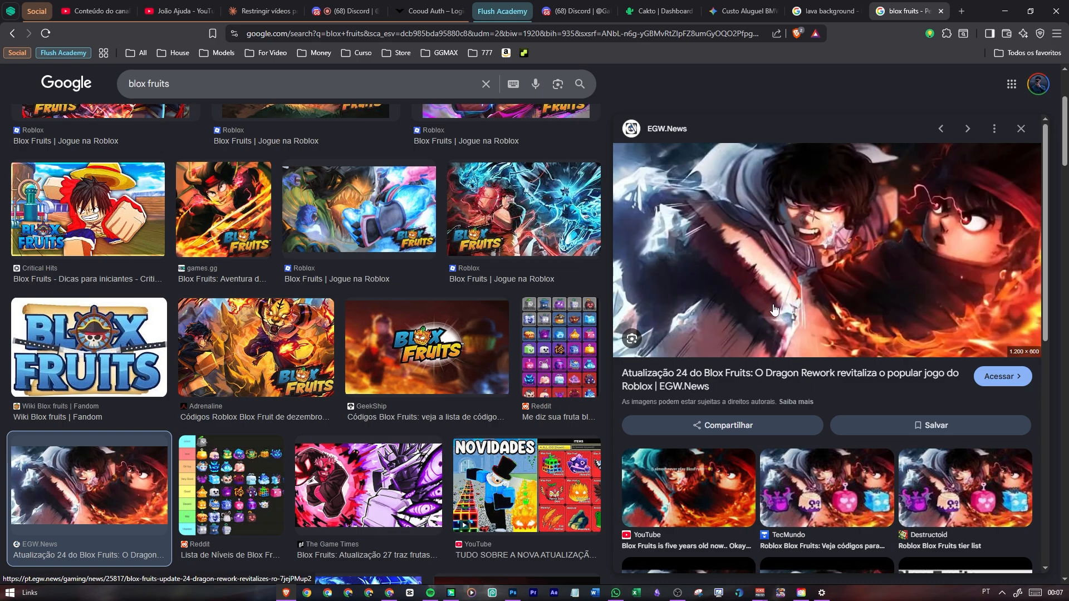
{"action": "right_click", "coordinate": [784, 256]}
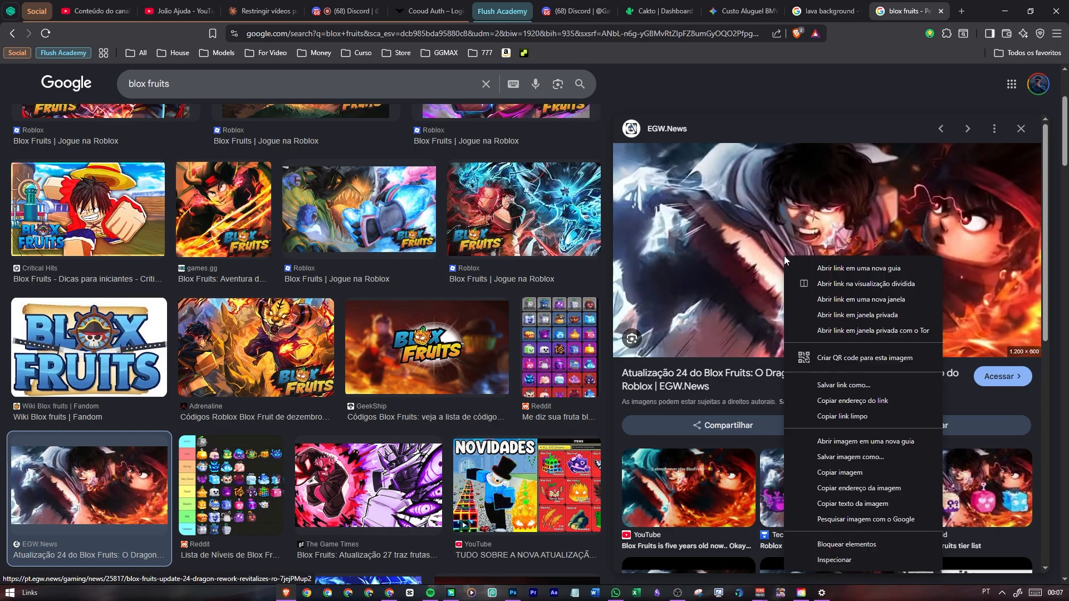
{"action": "left_click", "coordinate": [832, 474]}
{"action": "left_click", "coordinate": [513, 592]}
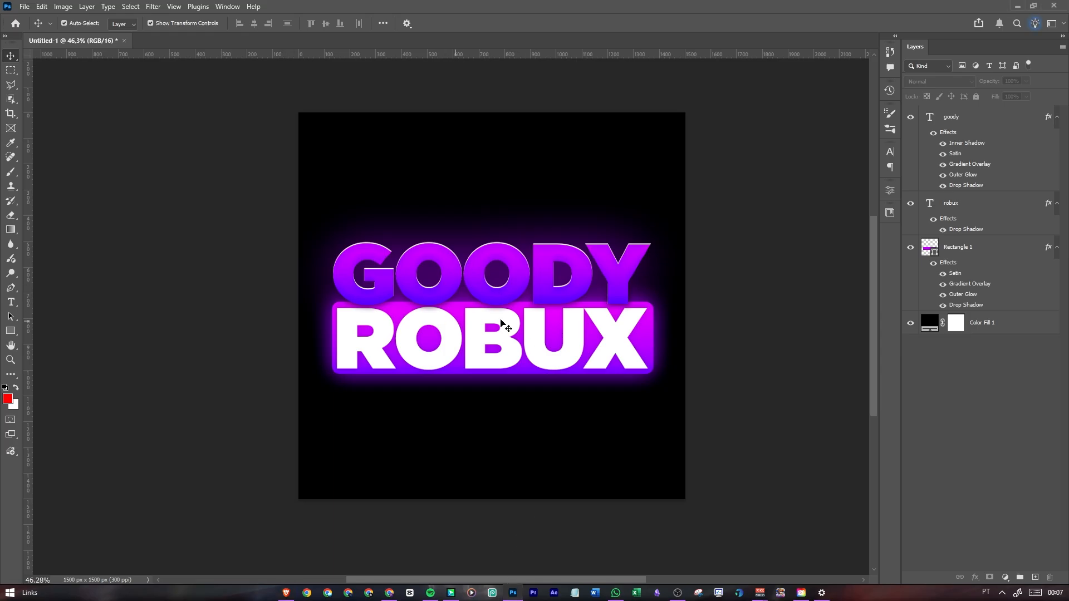
{"action": "left_click", "coordinate": [429, 274]}
{"action": "left_click", "coordinate": [540, 303]}
{"action": "scroll", "coordinate": [552, 295], "scroll_direction": "down", "scroll_amount": 2}
{"action": "scroll", "coordinate": [571, 289], "scroll_direction": "up", "scroll_amount": 3}
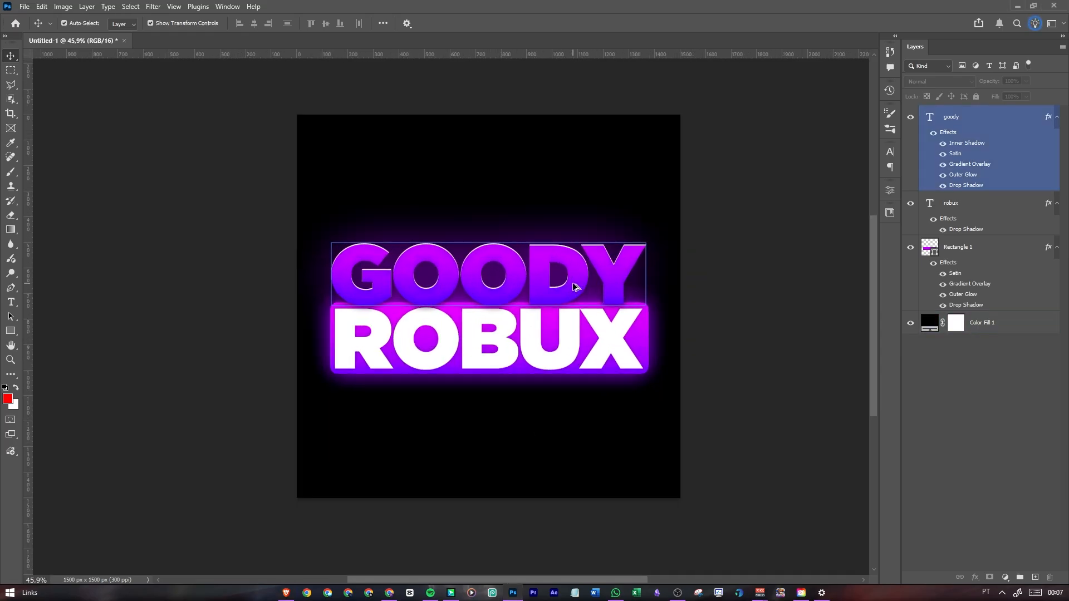
{"action": "left_click", "coordinate": [565, 300]}
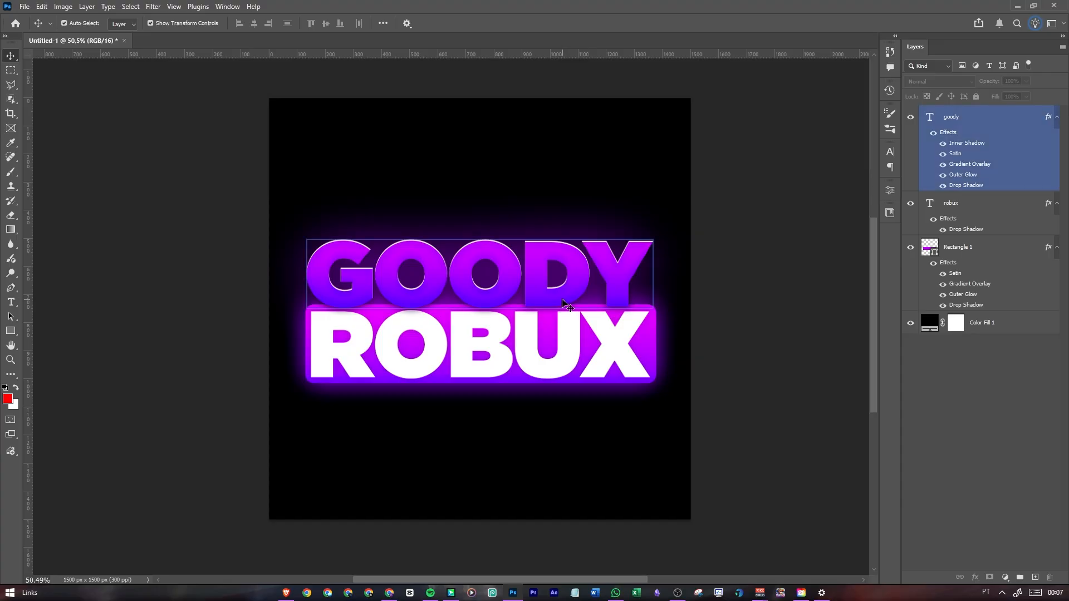
{"action": "key", "text": "ctrl+v"}
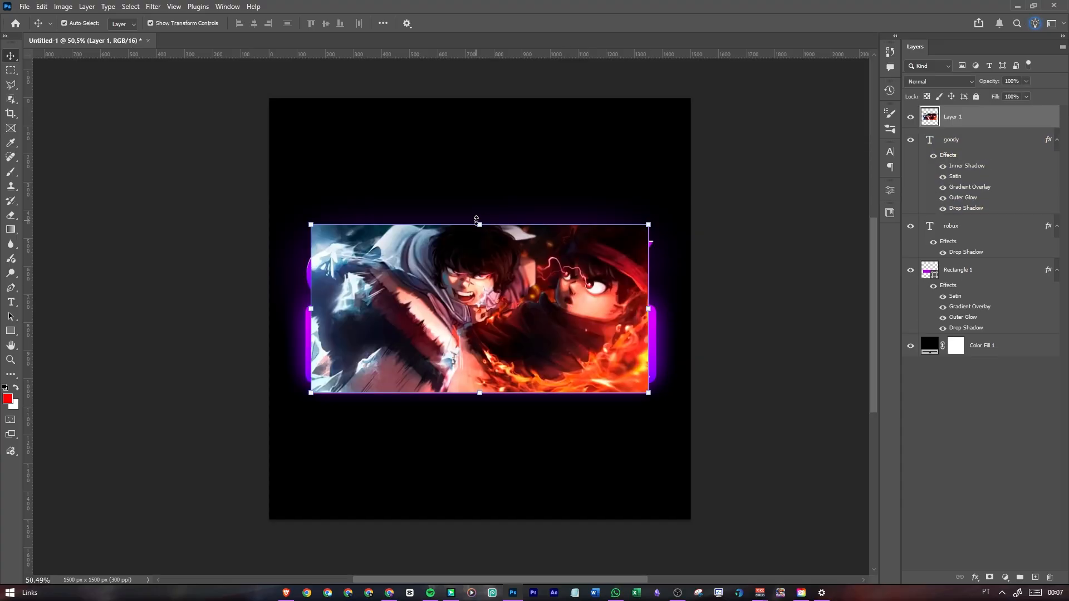
Scale the pasted image to about 293% and shift it so the red-eyed character fills the canvas
{"action": "scroll", "coordinate": [498, 293], "scroll_direction": "down", "scroll_amount": 2}
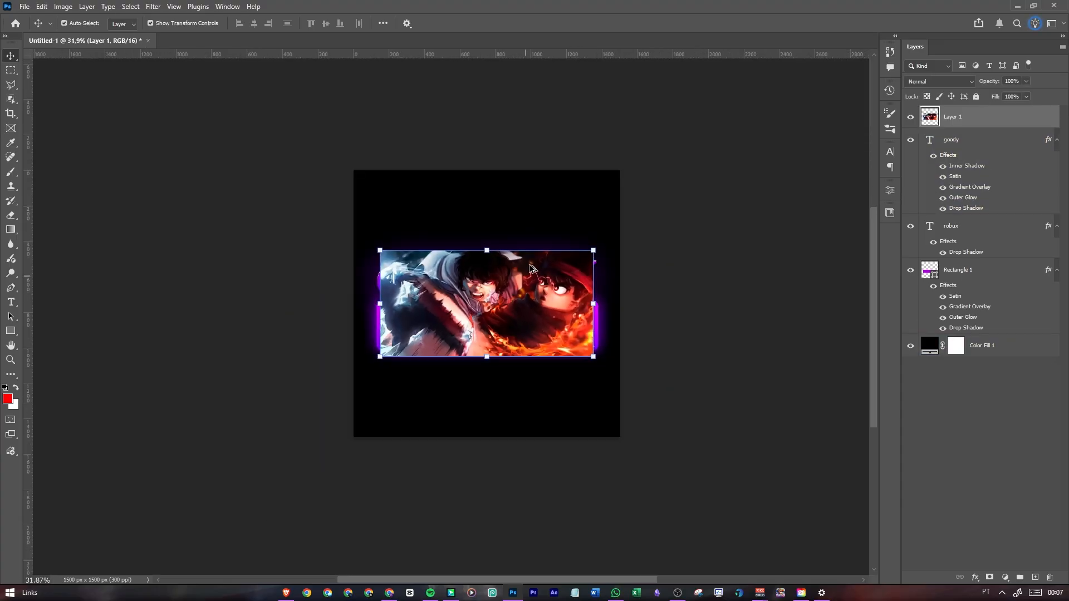
{"action": "left_click", "coordinate": [477, 246]}
{"action": "left_click_drag", "start_coordinate": [477, 245], "coordinate": [482, 120]}
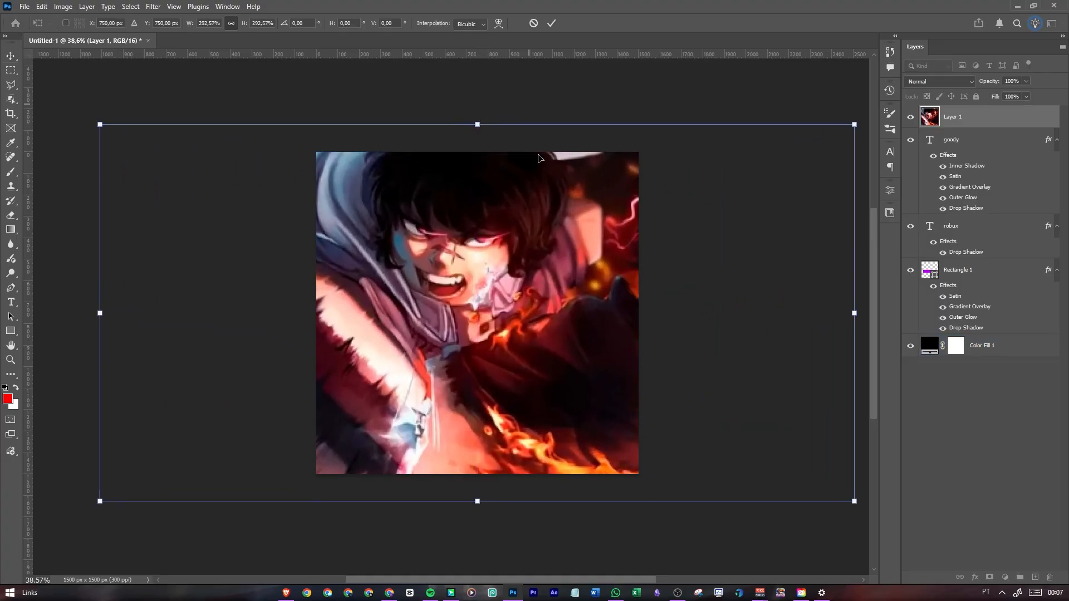
{"action": "left_click_drag", "start_coordinate": [496, 312], "coordinate": [299, 313]}
{"action": "left_click", "coordinate": [552, 24]}
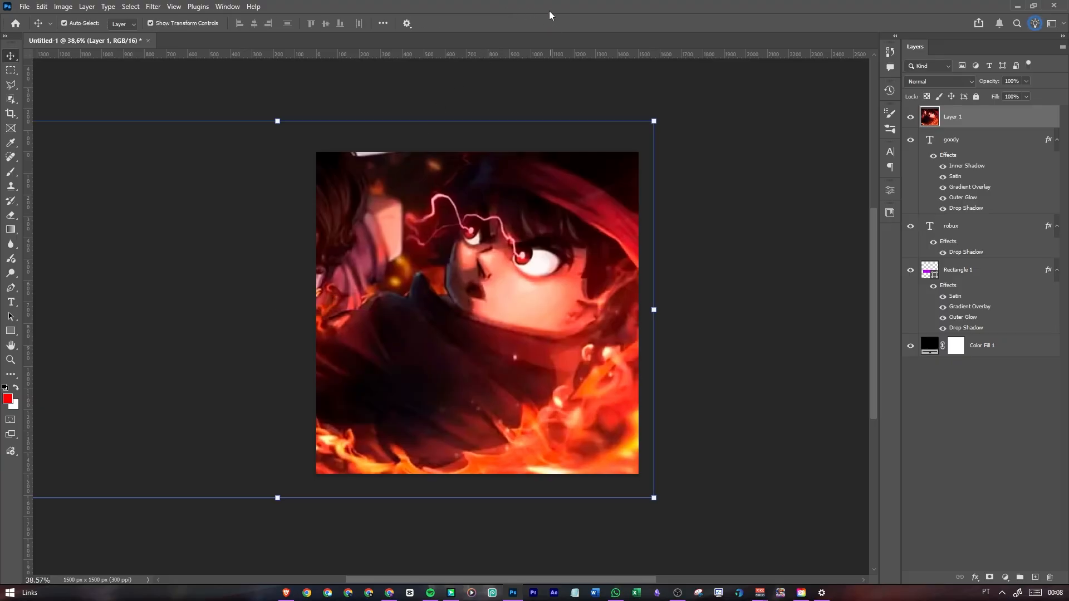
Collapse the effects lists of goody, robux and Rectangle 1, and convert the pasted image layer to a smart object
{"action": "left_click", "coordinate": [1057, 140]}
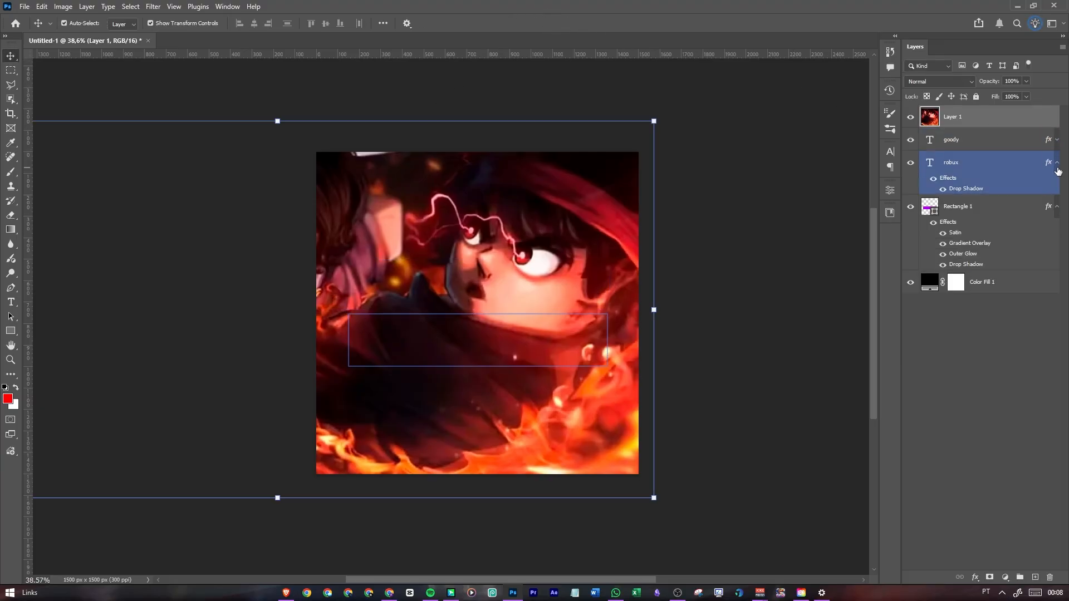
{"action": "left_click", "coordinate": [1057, 165]}
{"action": "left_click", "coordinate": [1057, 185]}
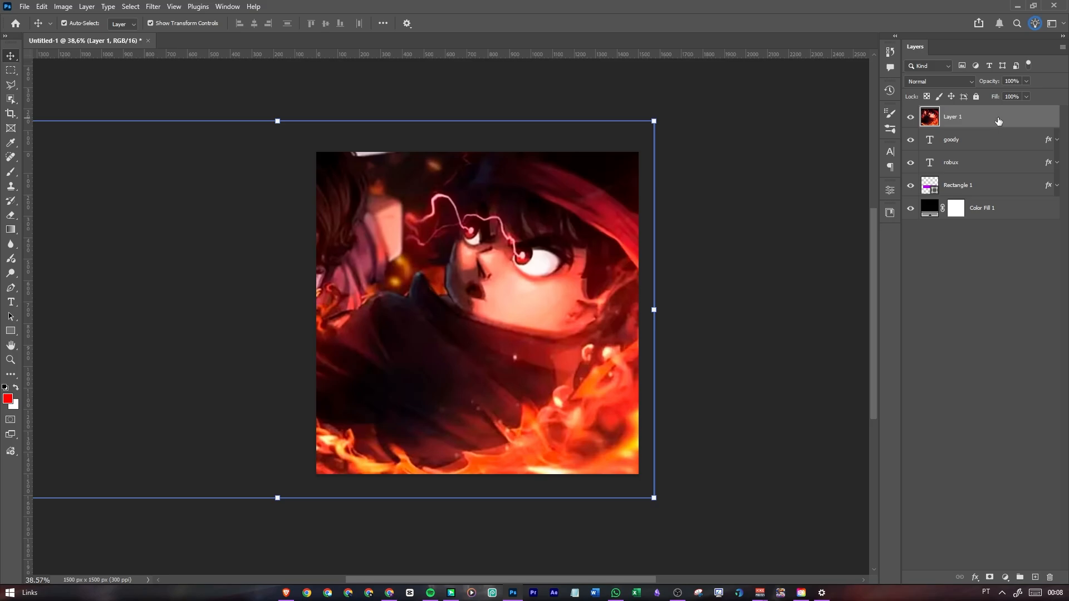
{"action": "right_click", "coordinate": [998, 120]}
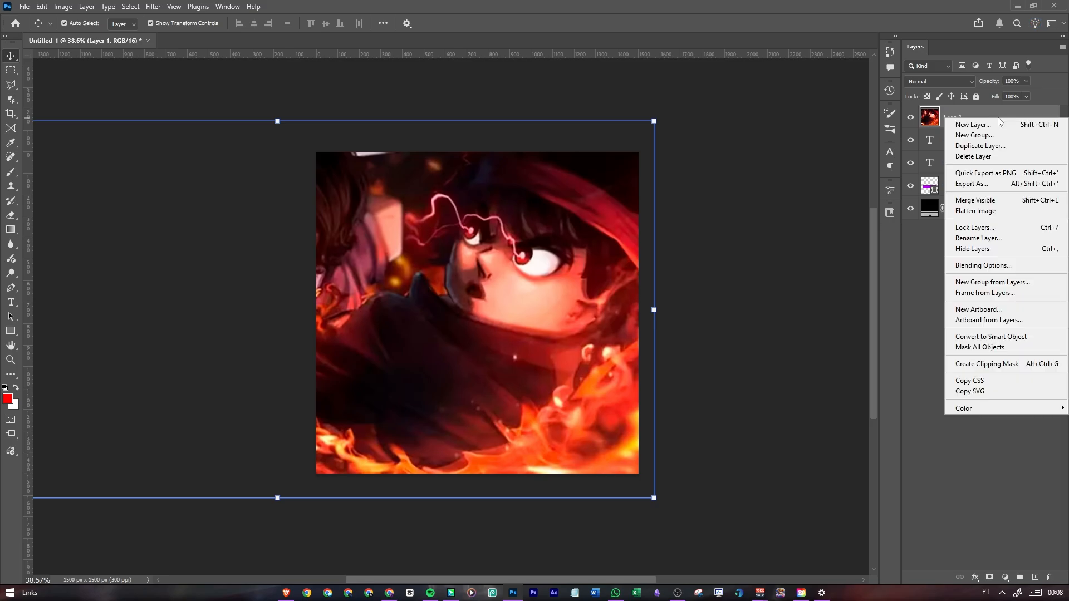
{"action": "left_click", "coordinate": [1007, 337]}
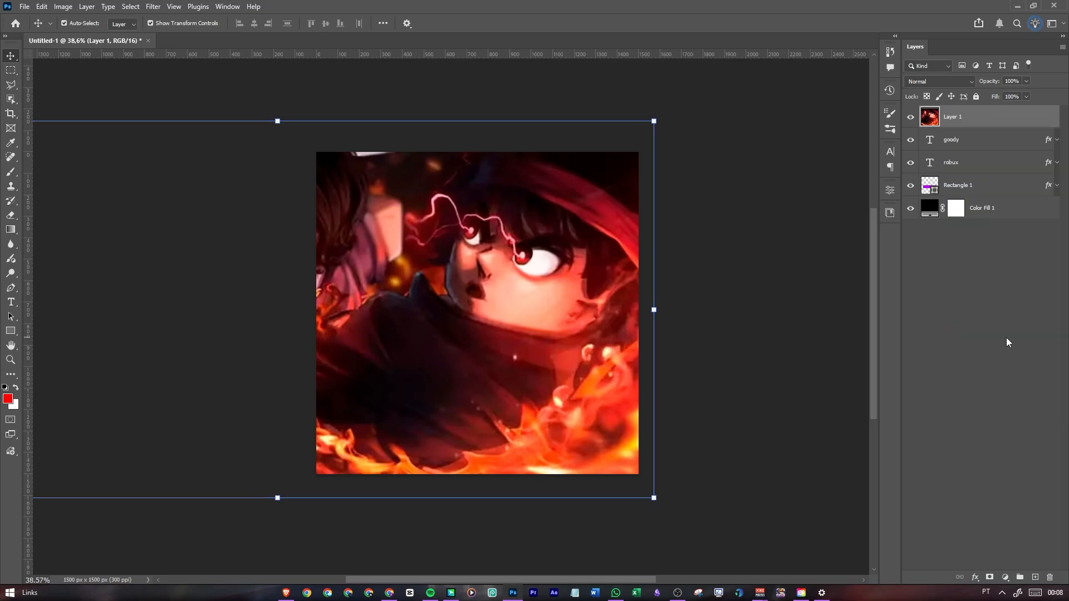
Rename the image layer Backgroud and move it directly below the Rectangle 1 layer
{"action": "double_click", "coordinate": [953, 117]}
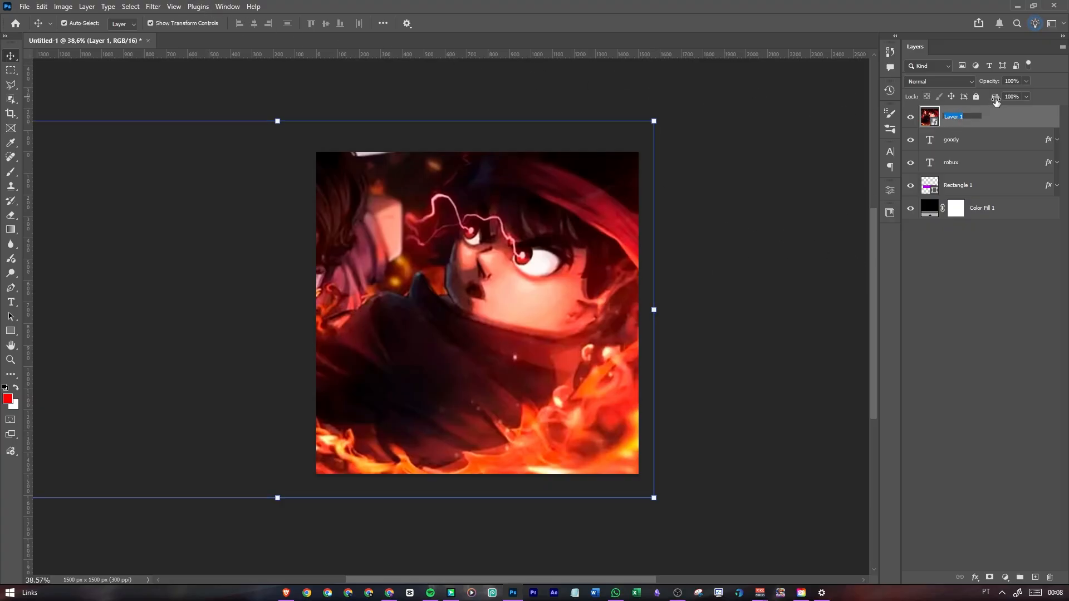
{"action": "type", "text": "Backgroud"}
{"action": "key", "text": "Return"}
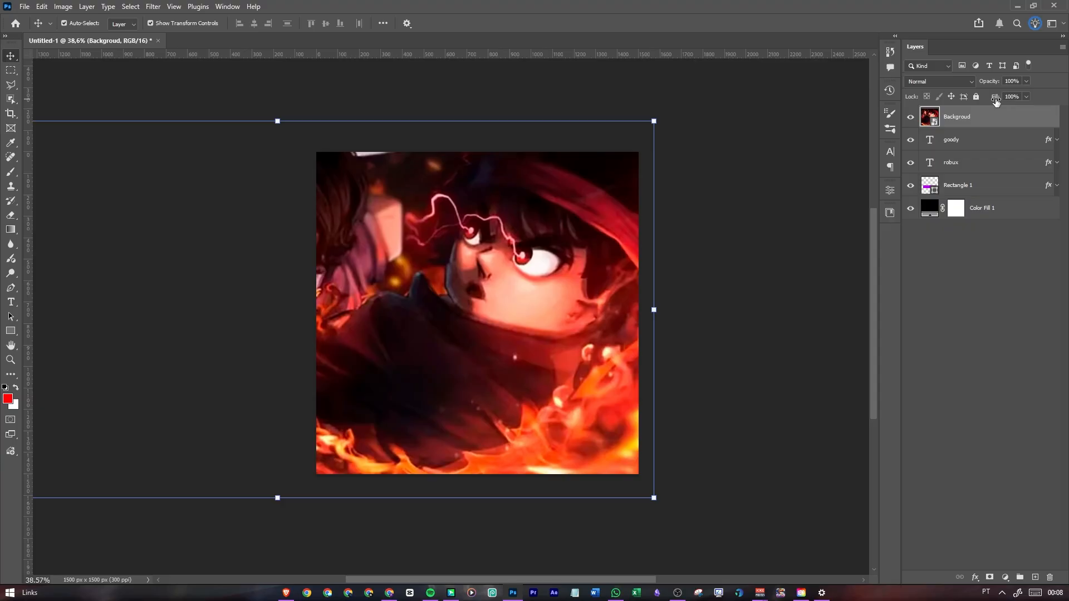
{"action": "left_click_drag", "start_coordinate": [1011, 120], "coordinate": [1002, 197]}
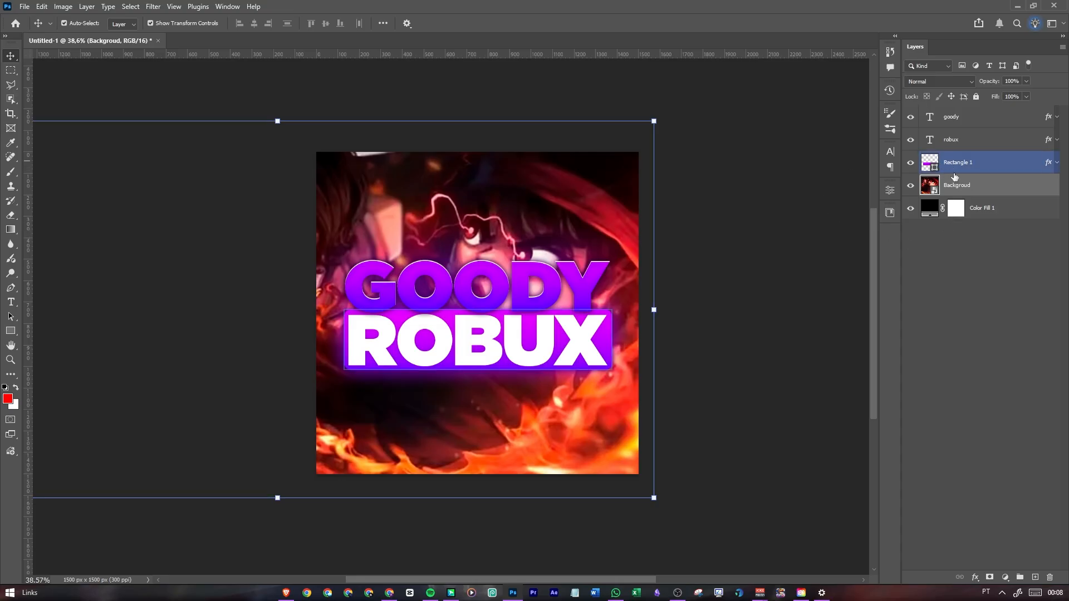
Hide the goody, robux and Rectangle 1 layers, toggling them to compare the background with and without the logo
{"action": "left_click", "coordinate": [910, 163]}
{"action": "left_click", "coordinate": [910, 140]}
{"action": "left_click", "coordinate": [911, 118]}
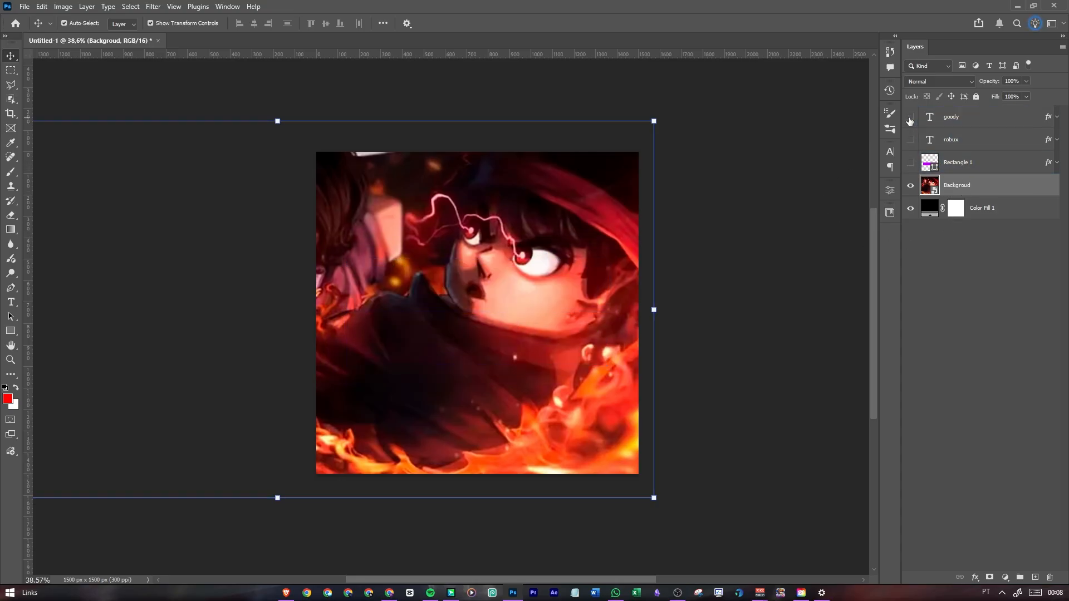
{"action": "left_click", "coordinate": [910, 120]}
{"action": "left_click", "coordinate": [910, 142]}
{"action": "left_click", "coordinate": [911, 163]}
{"action": "left_click", "coordinate": [911, 164]}
{"action": "left_click", "coordinate": [911, 140]}
{"action": "left_click", "coordinate": [911, 120]}
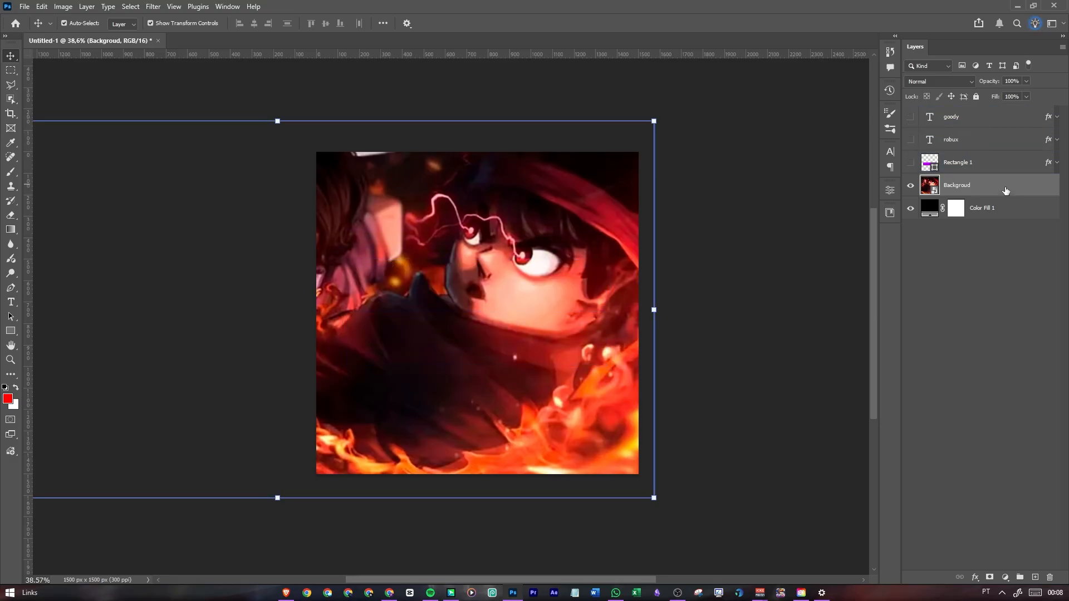
{"action": "left_click", "coordinate": [62, 6]}
{"action": "mouse_move", "coordinate": [114, 36]}
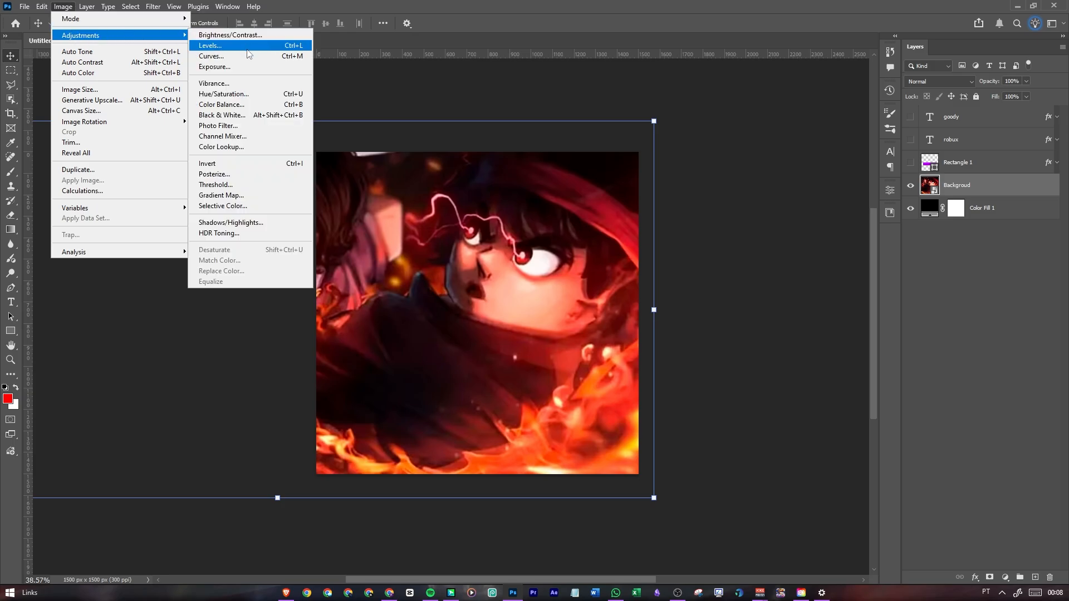
{"action": "left_click", "coordinate": [247, 95]}
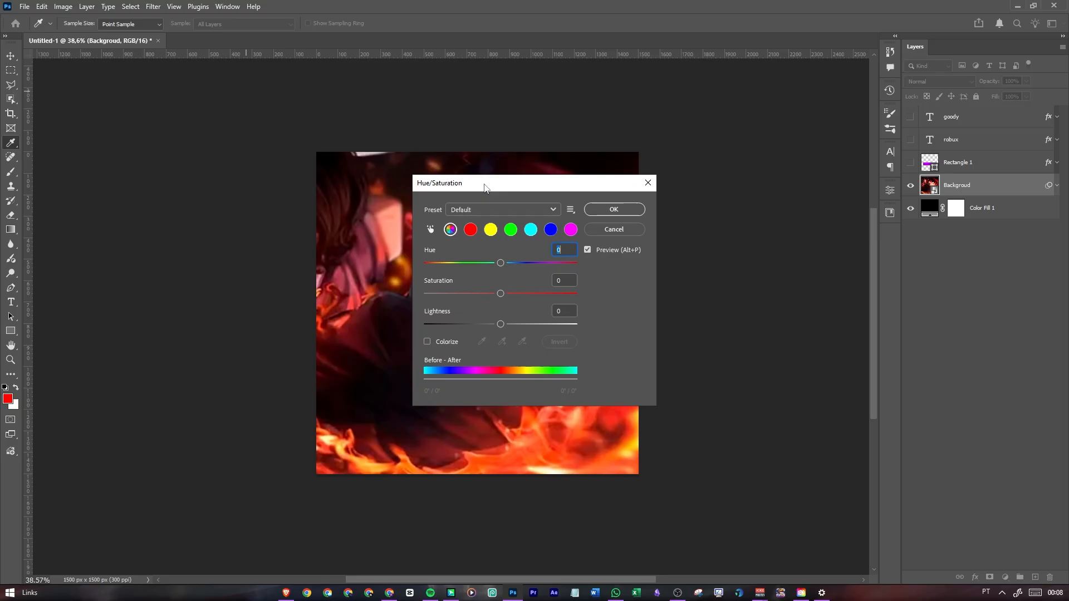
{"action": "left_click_drag", "start_coordinate": [478, 180], "coordinate": [723, 158]}
{"action": "left_click", "coordinate": [673, 312]}
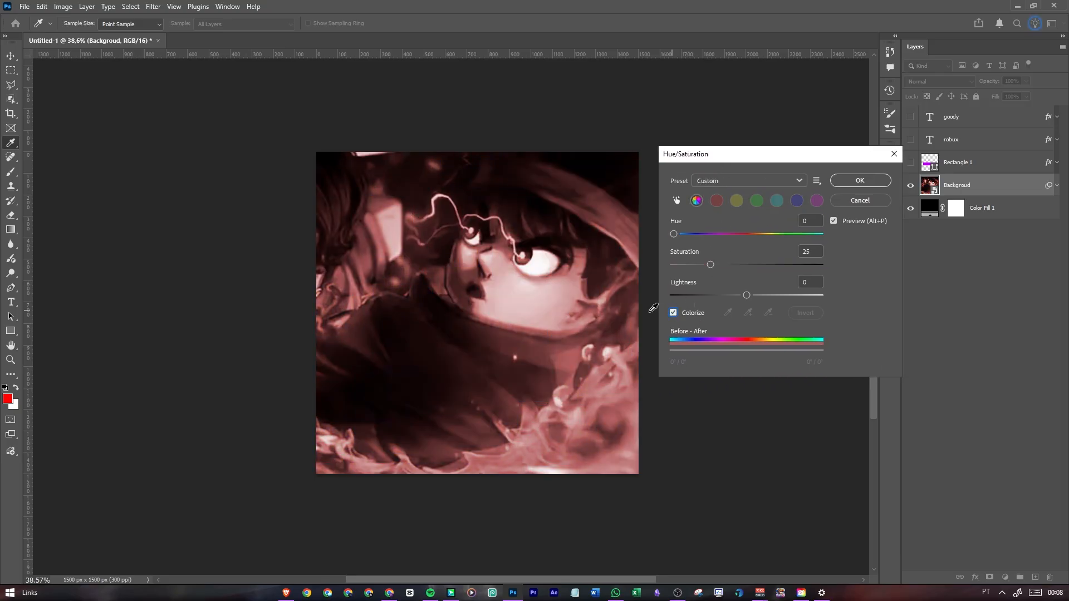
{"action": "mouse_move", "coordinate": [705, 235]}
{"action": "left_mouse_down"}
{"action": "mouse_move", "coordinate": [687, 239]}
{"action": "mouse_move", "coordinate": [806, 235]}
{"action": "mouse_move", "coordinate": [710, 240]}
{"action": "left_mouse_up"}
{"action": "left_click", "coordinate": [673, 312]}
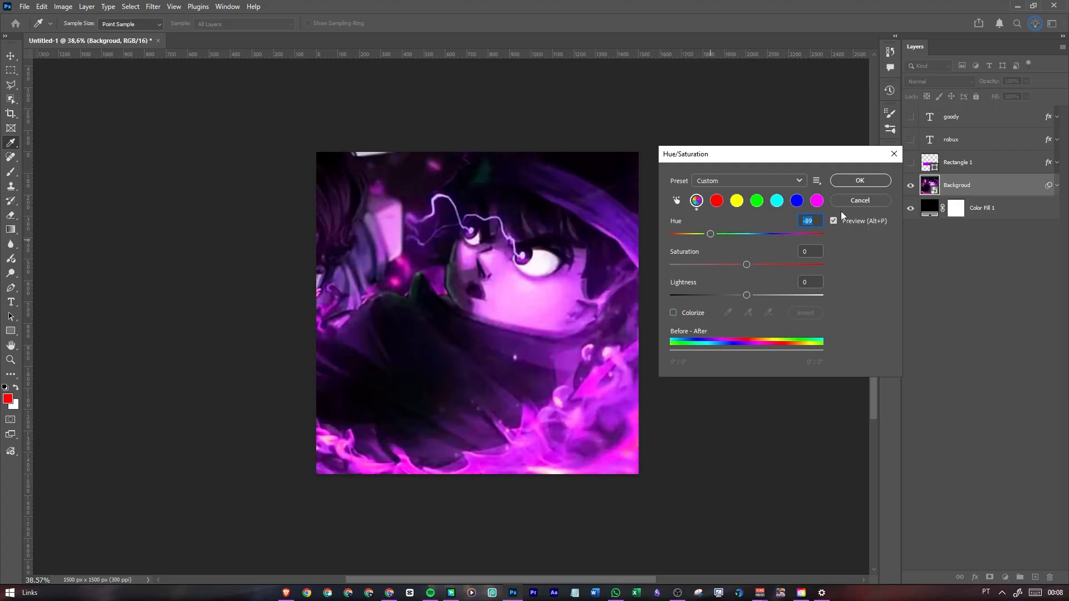
{"action": "left_click", "coordinate": [880, 200]}
Add a Hue/Saturation adjustment layer above Backgroud and set its blend mode to Hue
{"action": "left_click", "coordinate": [1005, 578]}
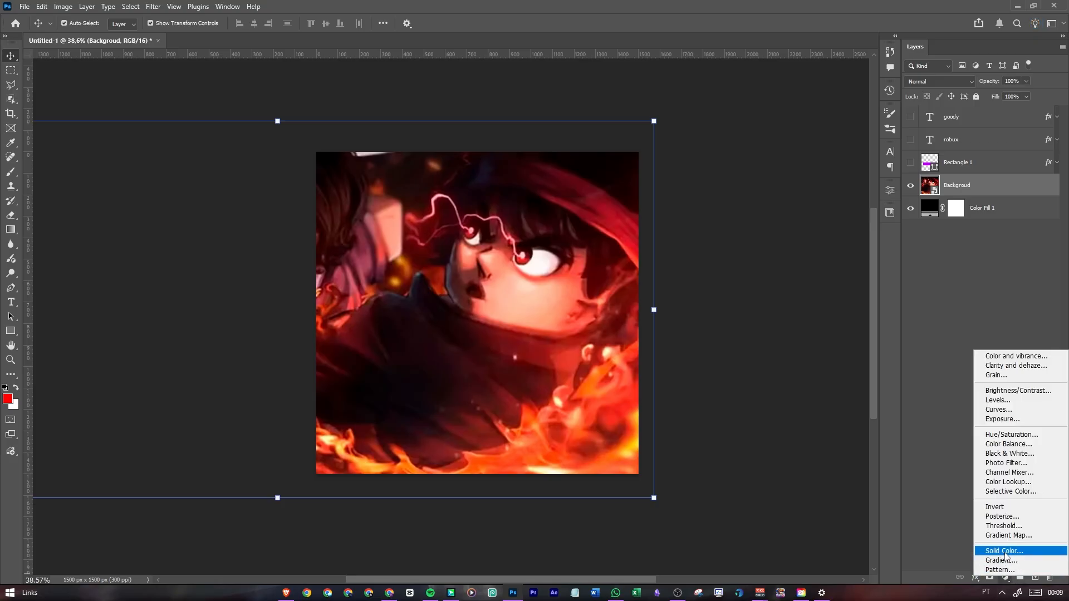
{"action": "left_click", "coordinate": [1011, 434]}
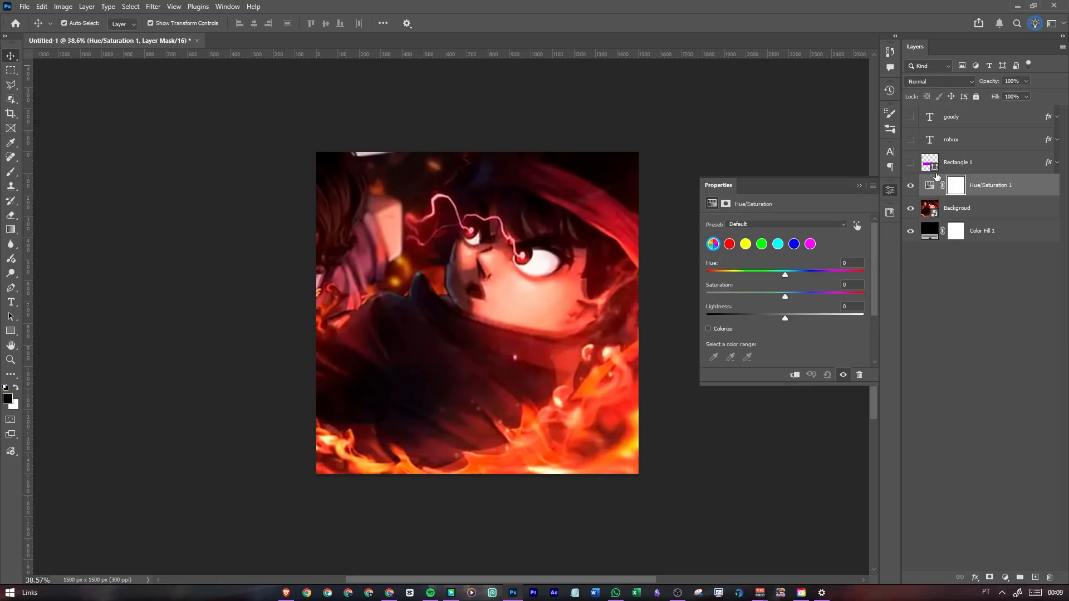
{"action": "left_click", "coordinate": [929, 184]}
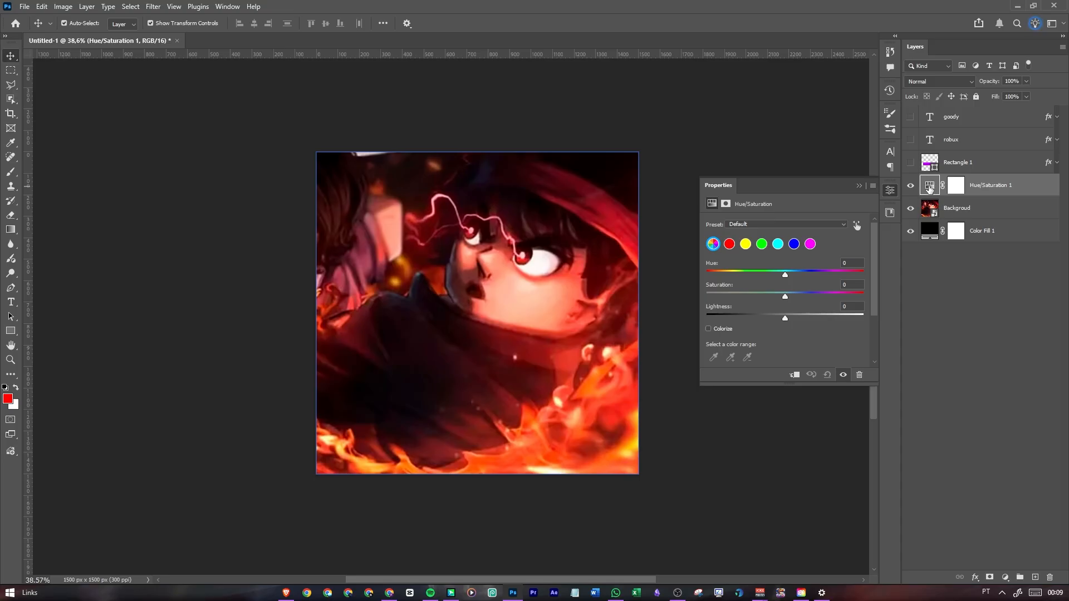
{"action": "left_click", "coordinate": [920, 82]}
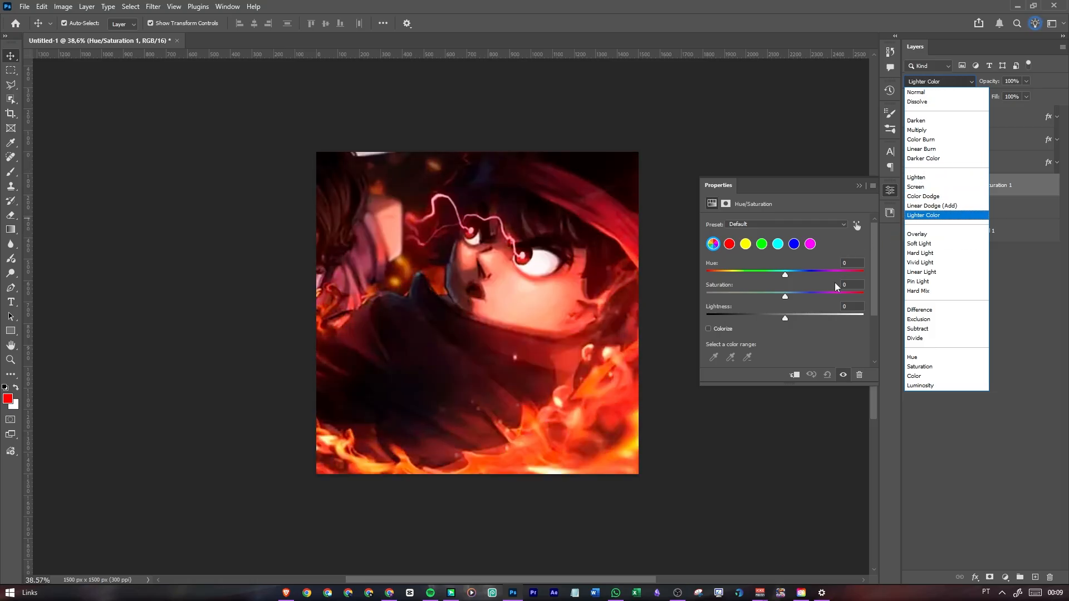
{"action": "left_click", "coordinate": [919, 358]}
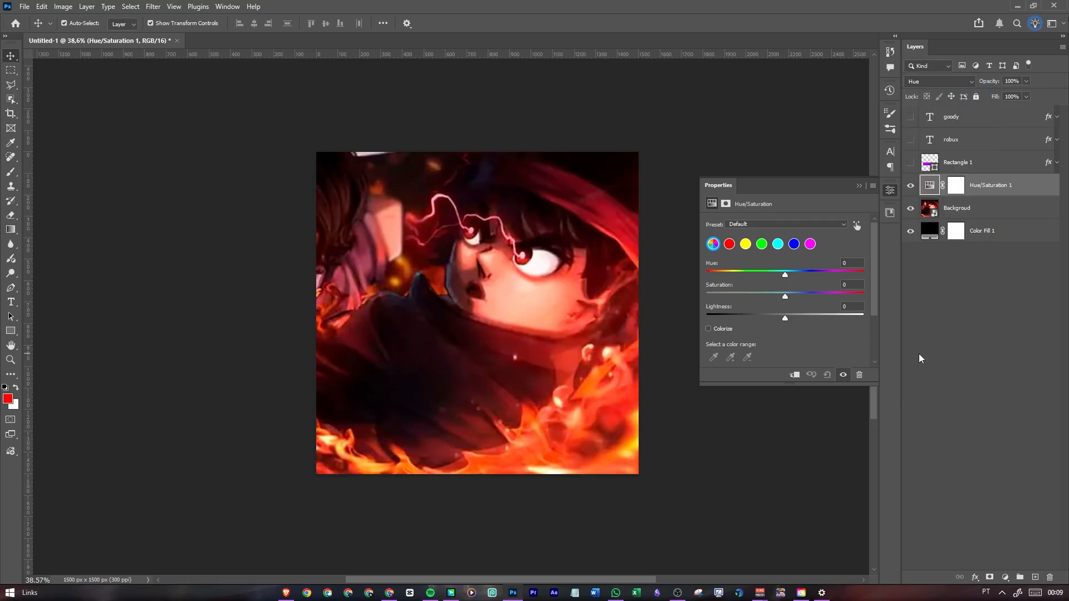
Enable Colorize on the Hue/Saturation adjustment, shift its hue to purple and collapse its properties
{"action": "left_click", "coordinate": [708, 329]}
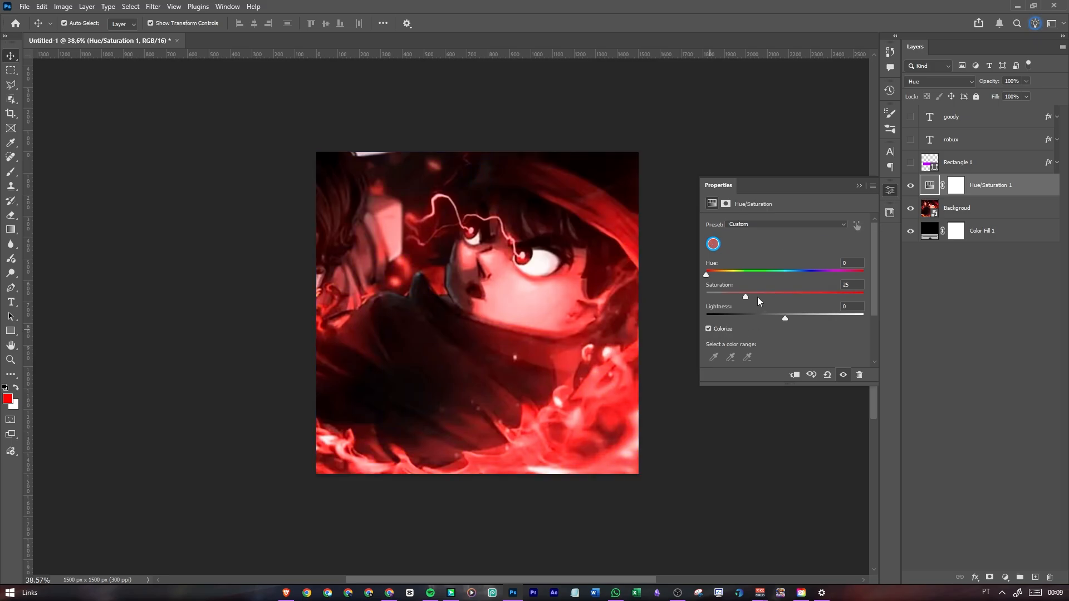
{"action": "left_click", "coordinate": [820, 272]}
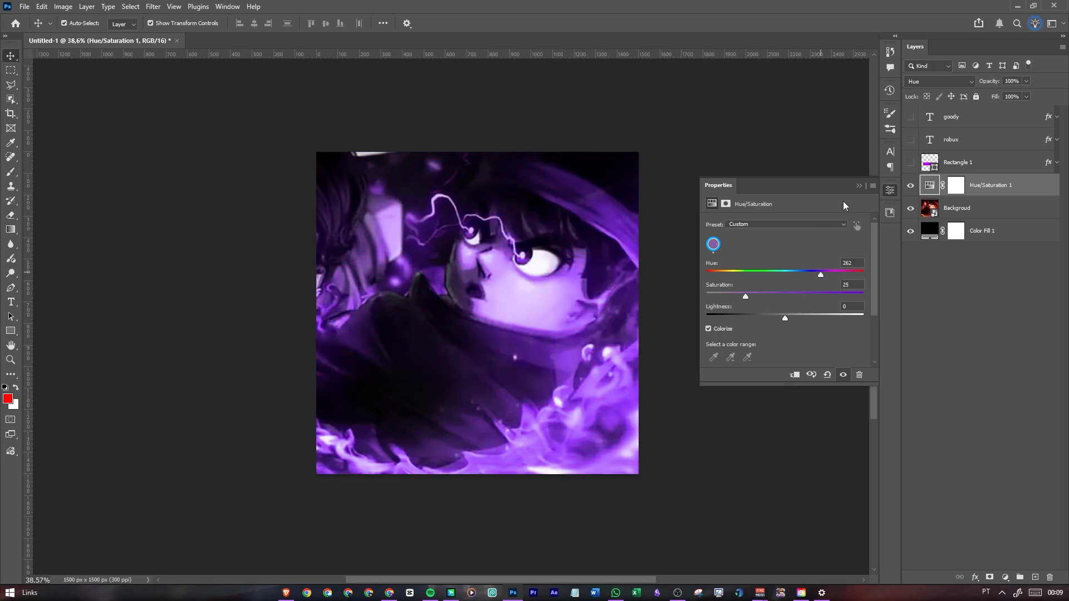
{"action": "left_click", "coordinate": [859, 185]}
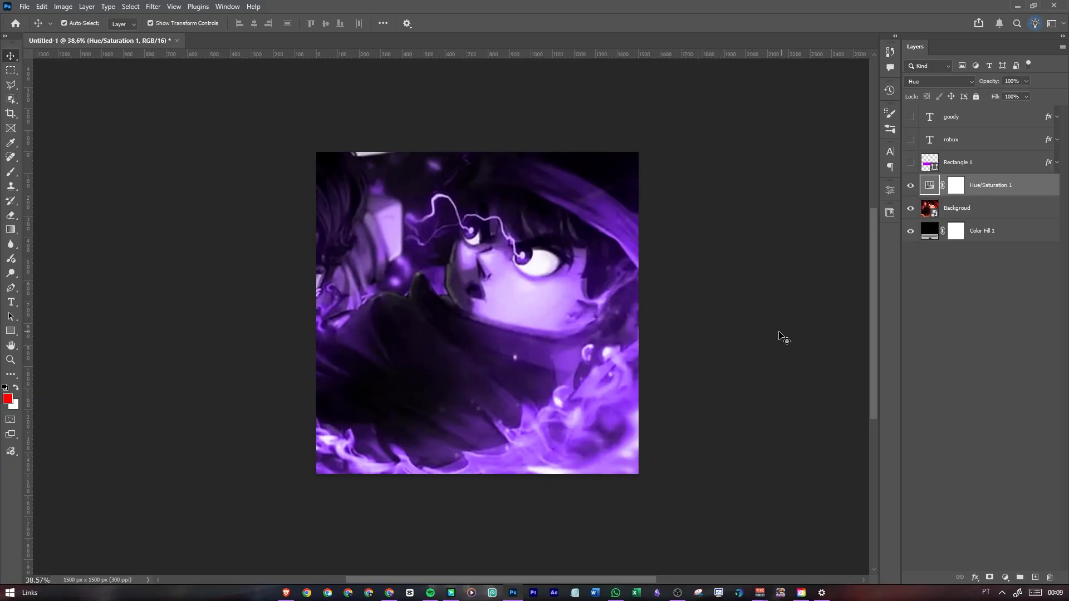
Apply a Gaussian Blur with a 15-pixel radius to the Backgroud layer and collapse its smart filter list
{"action": "left_click", "coordinate": [1023, 212]}
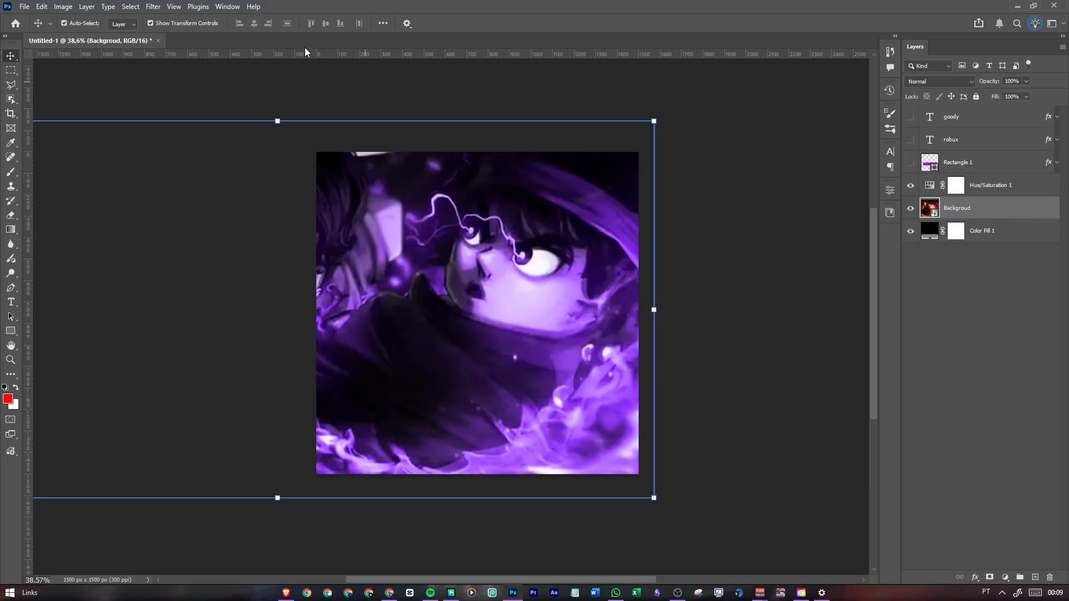
{"action": "left_click", "coordinate": [153, 6]}
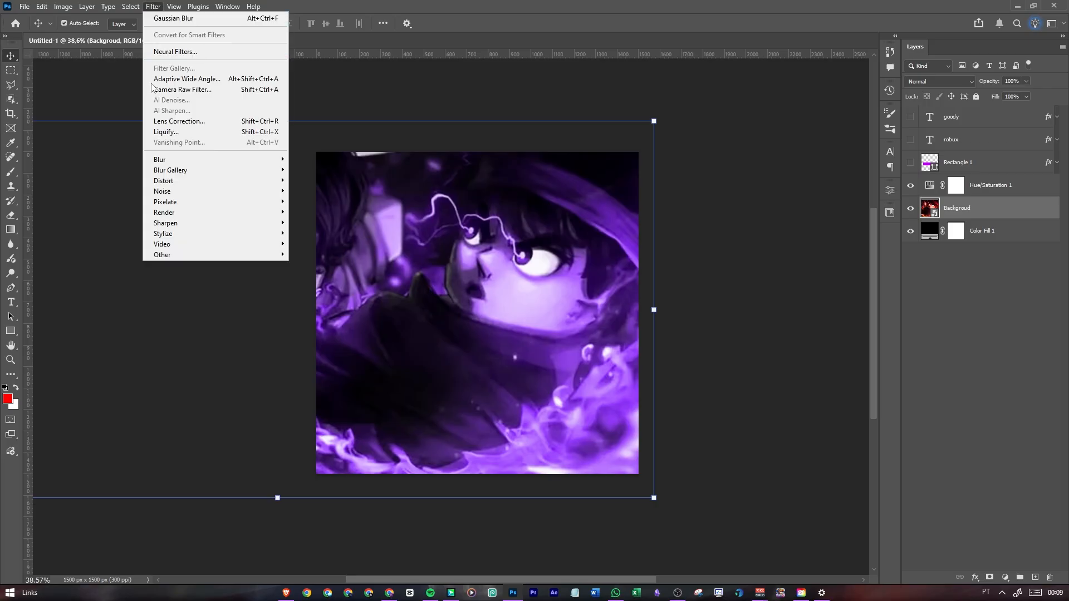
{"action": "mouse_move", "coordinate": [161, 179]}
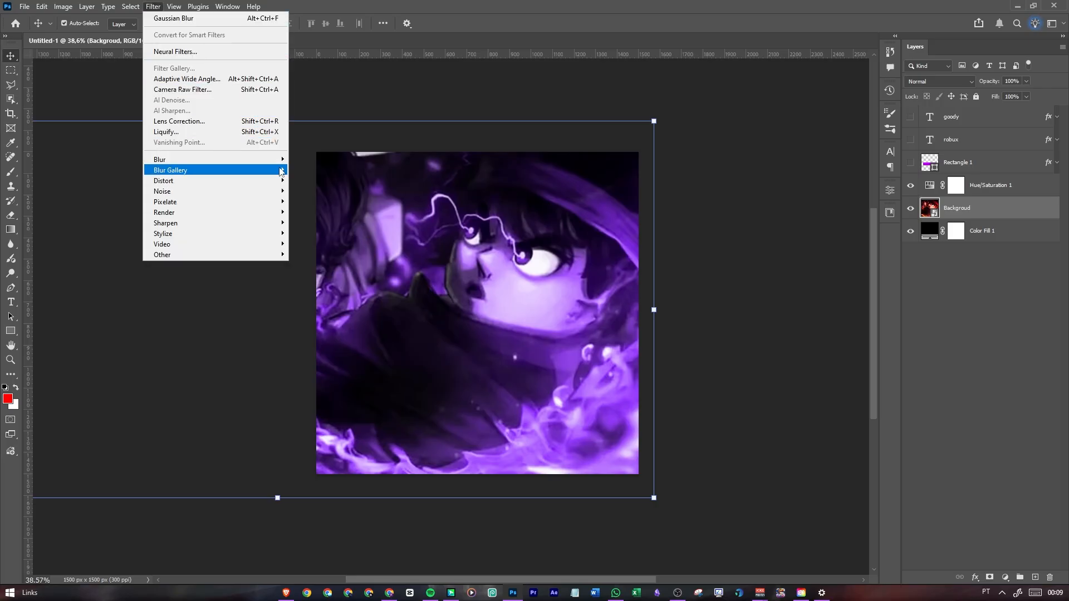
{"action": "mouse_move", "coordinate": [164, 159]}
{"action": "left_click", "coordinate": [334, 203]}
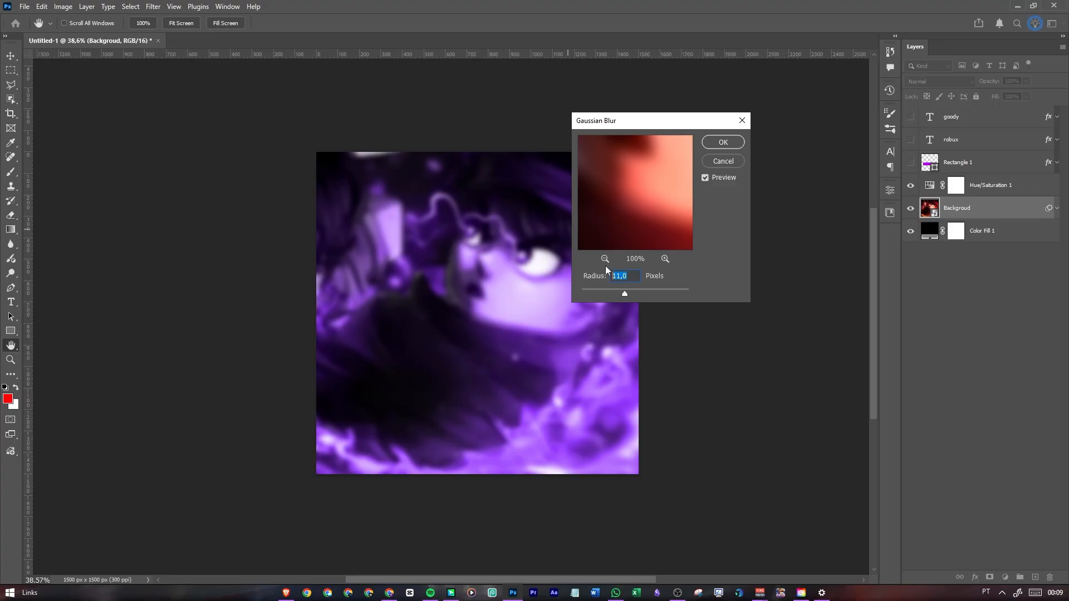
{"action": "type", "text": "20"}
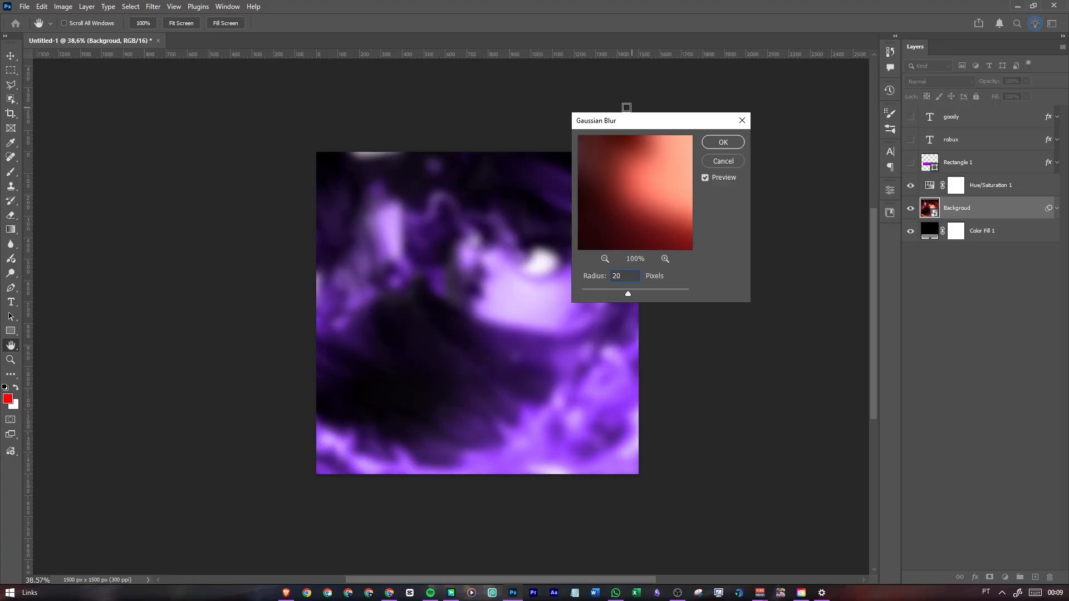
{"action": "left_click_drag", "start_coordinate": [632, 123], "coordinate": [721, 131]}
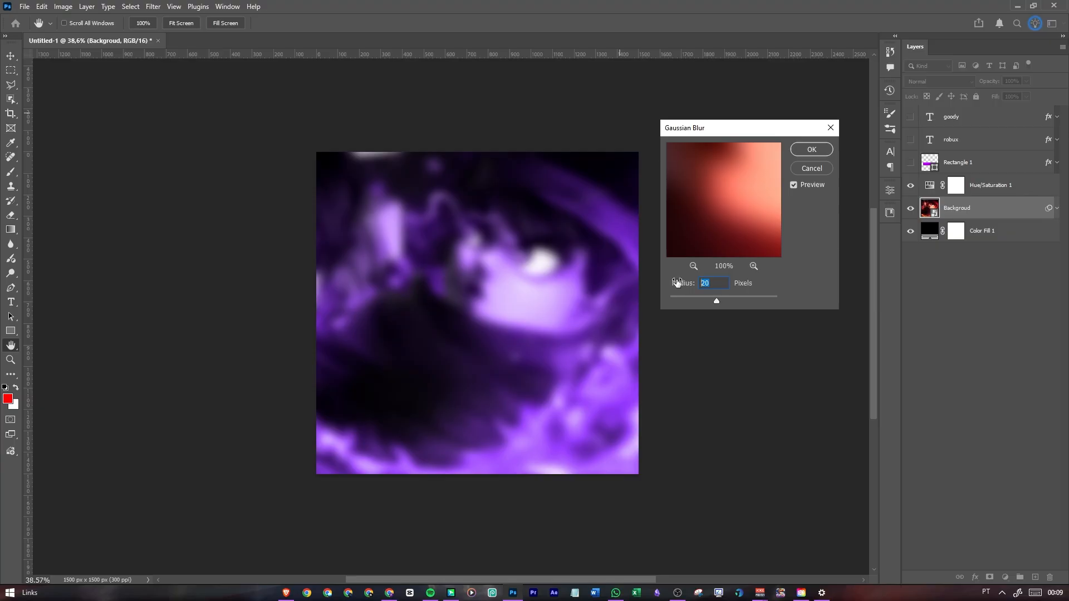
{"action": "type", "text": "11"}
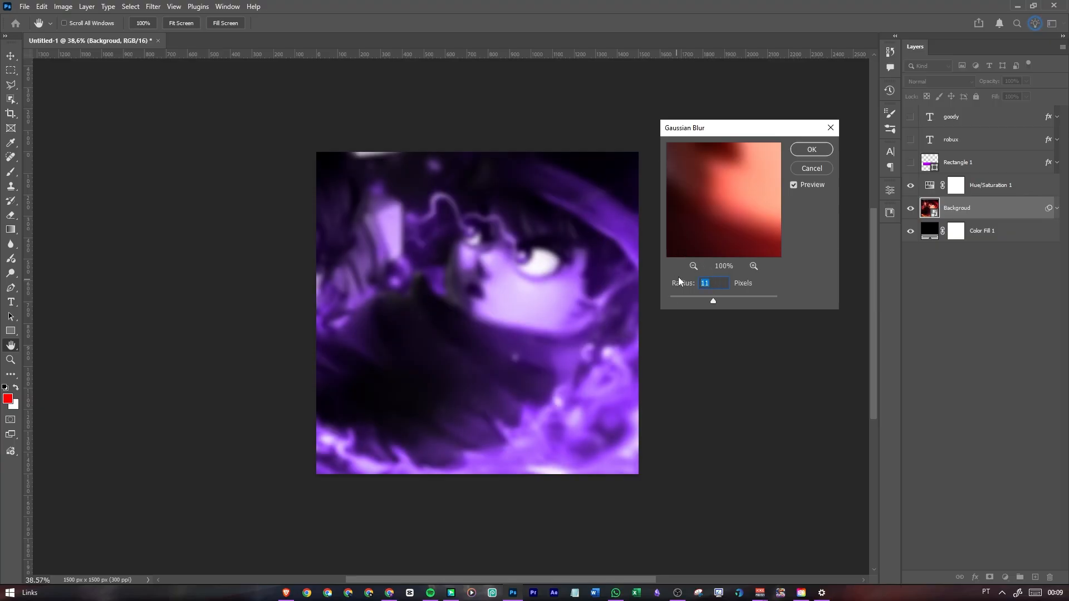
{"action": "type", "text": "15"}
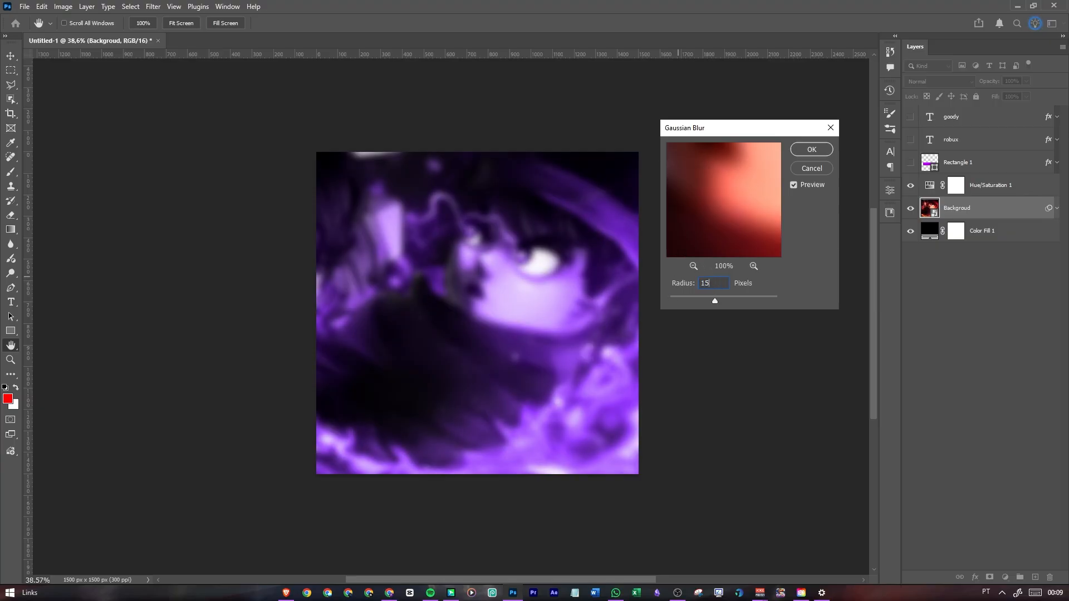
{"action": "left_click", "coordinate": [811, 150]}
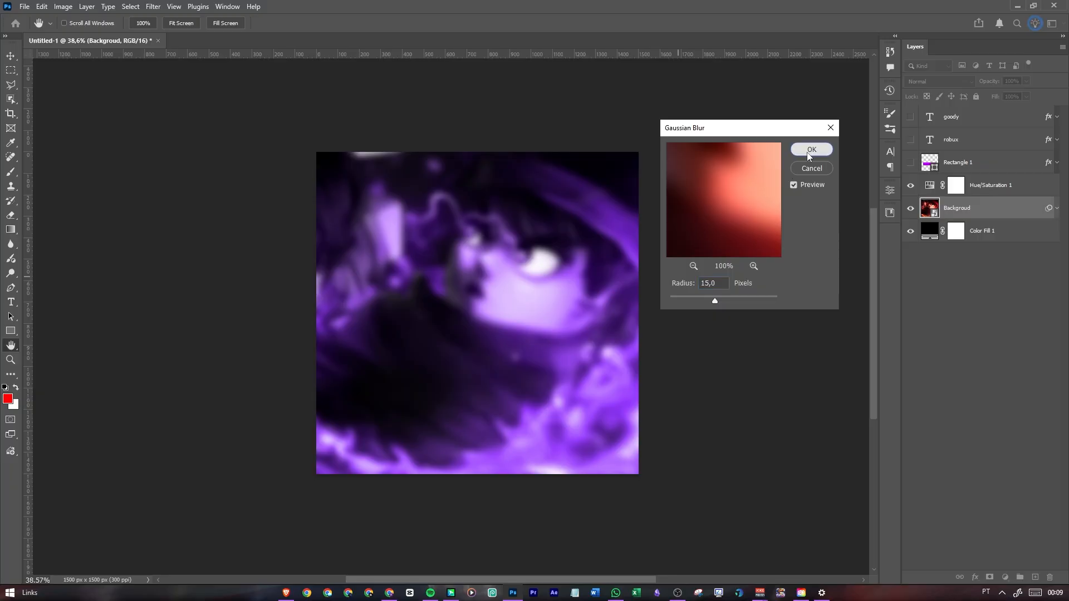
{"action": "left_click", "coordinate": [1057, 211]}
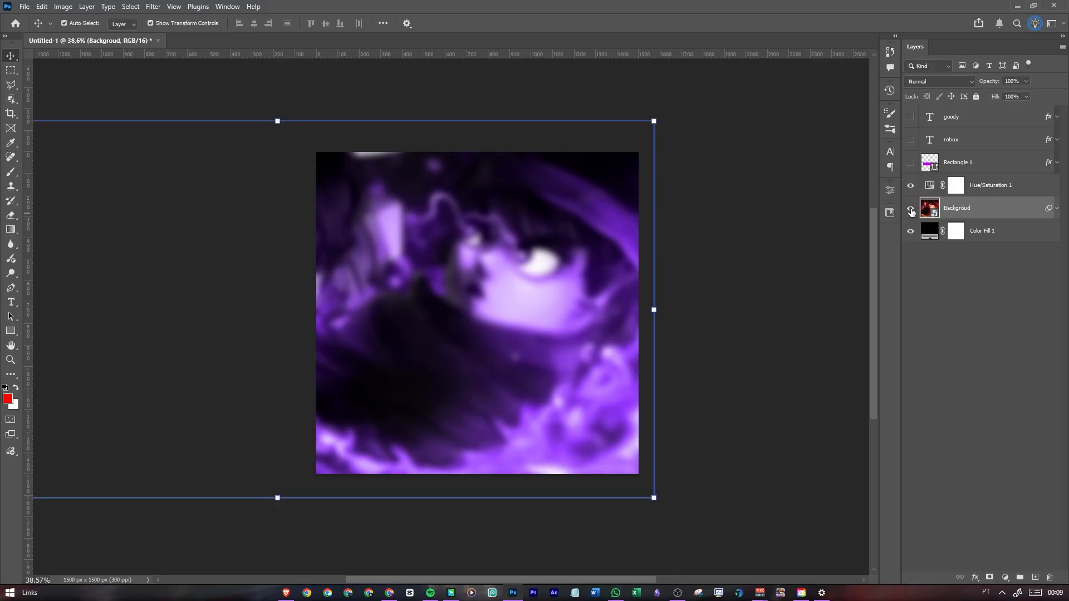
Hide the Backgroud and Hue/Saturation 1 layers and recolor the Color Fill 1 layer to a near-black purple with hue 265
{"action": "left_click", "coordinate": [911, 210]}
{"action": "left_click", "coordinate": [911, 185]}
{"action": "left_click", "coordinate": [930, 230]}
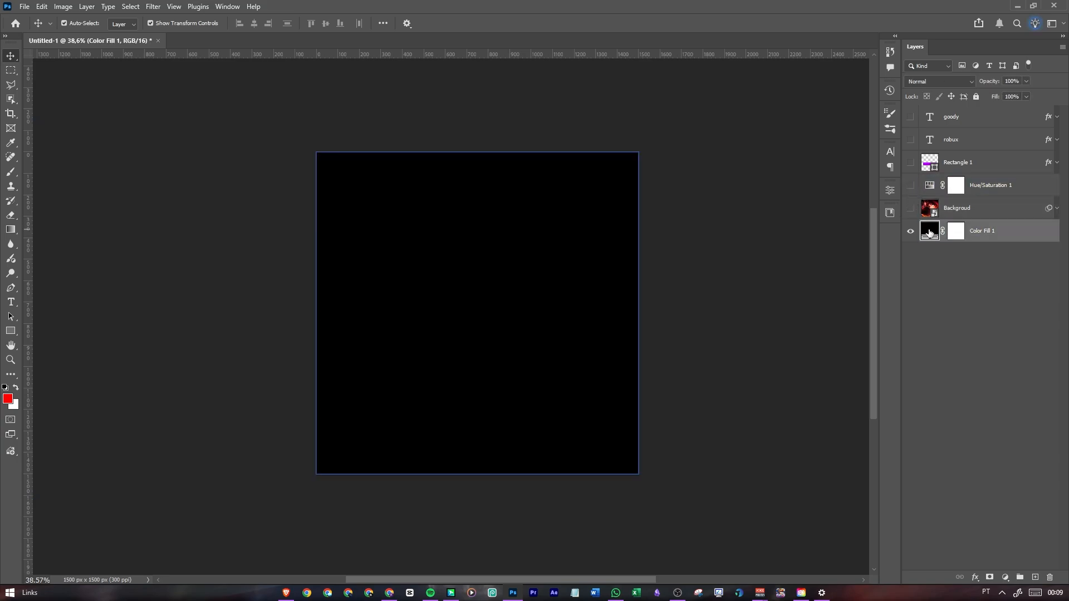
{"action": "double_click", "coordinate": [929, 233]}
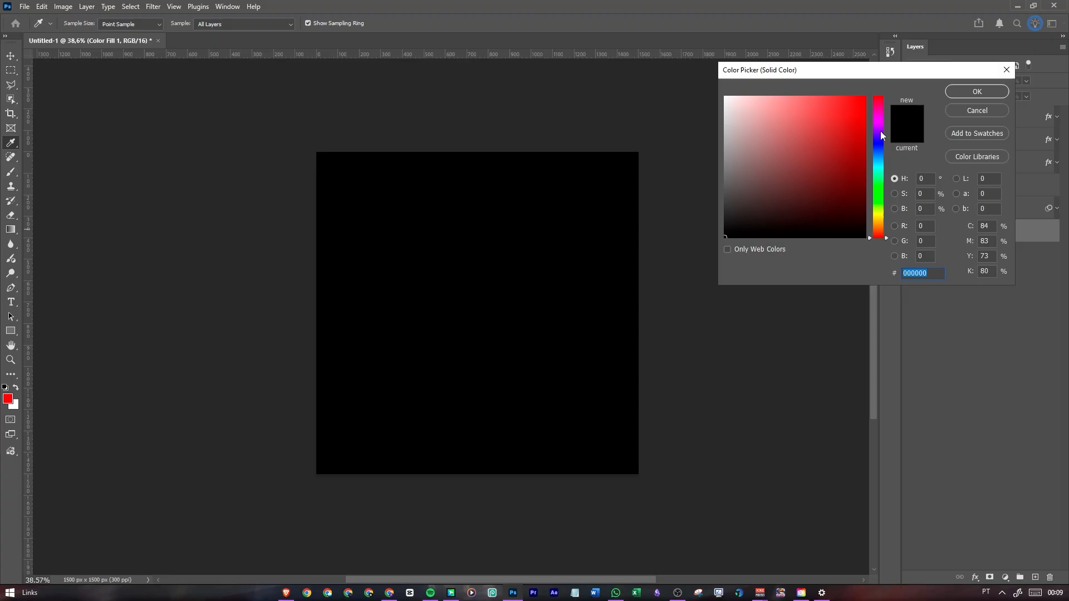
{"action": "left_click", "coordinate": [881, 133]}
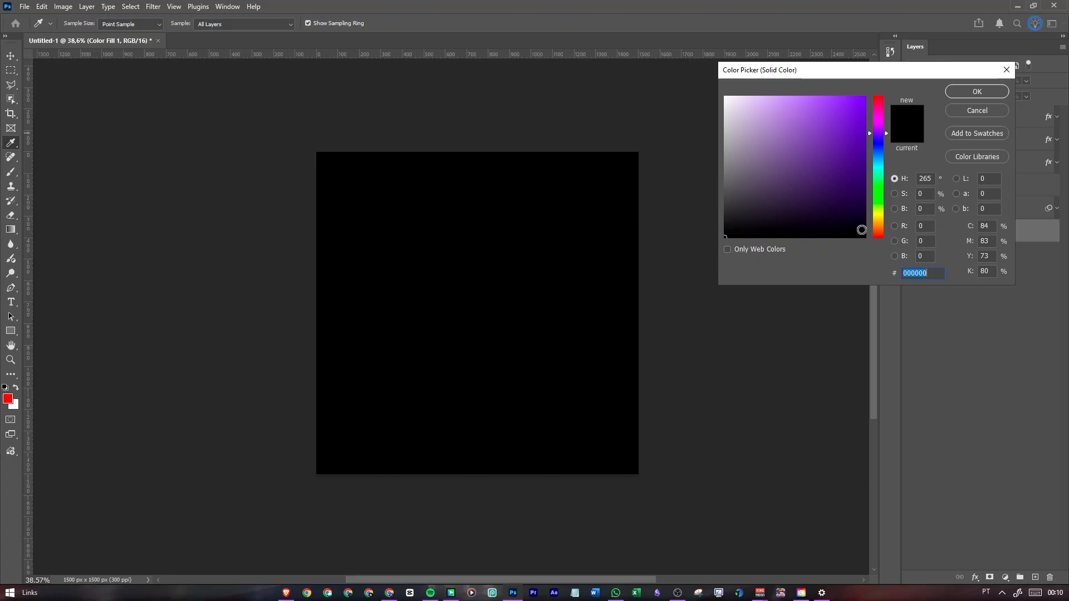
{"action": "mouse_move", "coordinate": [861, 230]}
{"action": "left_mouse_down"}
{"action": "mouse_move", "coordinate": [871, 230]}
{"action": "mouse_move", "coordinate": [849, 162]}
{"action": "mouse_move", "coordinate": [911, 77]}
{"action": "mouse_move", "coordinate": [675, 43]}
{"action": "mouse_move", "coordinate": [613, 208]}
{"action": "mouse_move", "coordinate": [799, 162]}
{"action": "mouse_move", "coordinate": [784, 151]}
{"action": "left_mouse_up"}
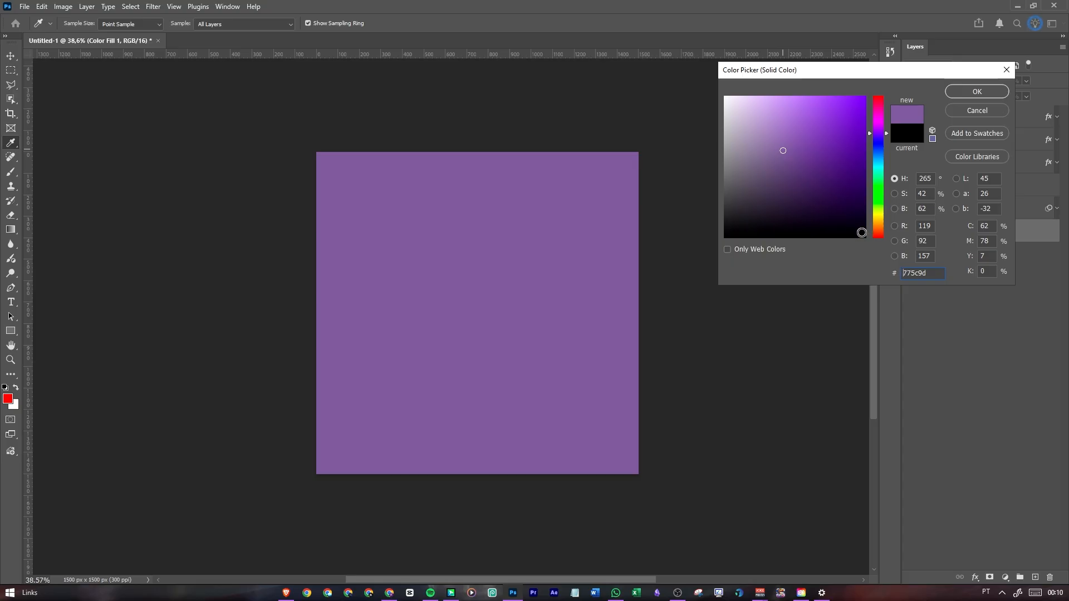
{"action": "left_click", "coordinate": [867, 233]}
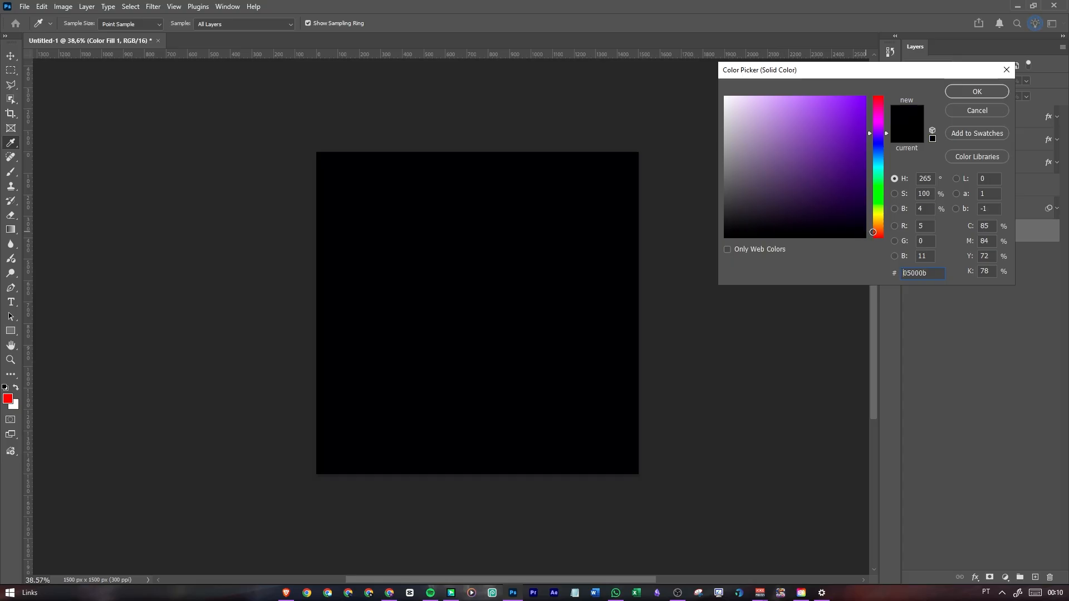
{"action": "left_click_drag", "start_coordinate": [861, 231], "coordinate": [876, 230]}
{"action": "left_click", "coordinate": [977, 92]}
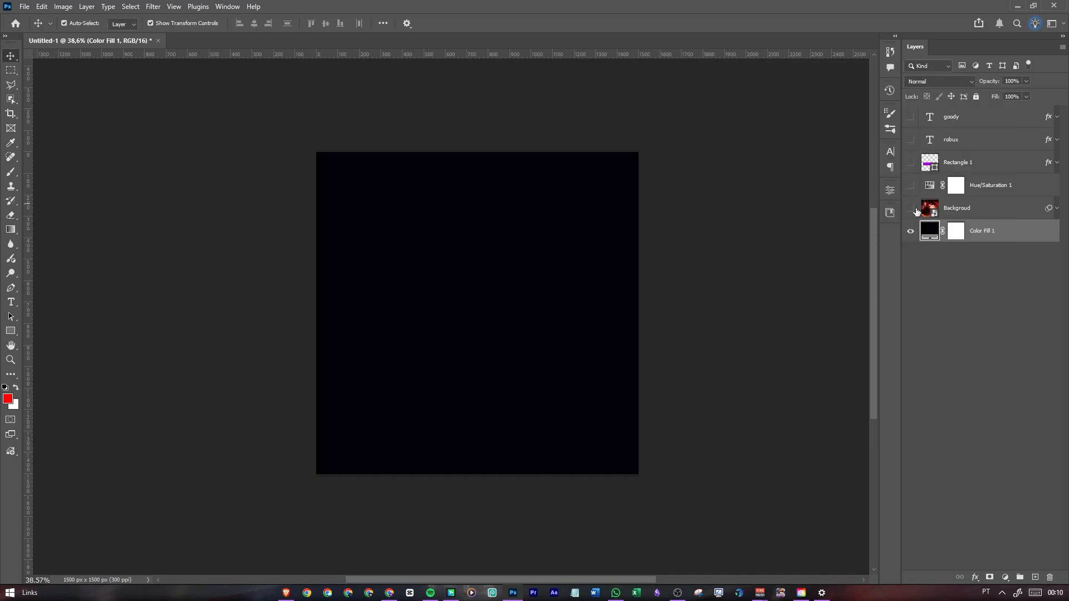
Make the Backgroud, Hue/Saturation 1, Rectangle 1, robux and goody layers visible again
{"action": "left_click", "coordinate": [911, 209]}
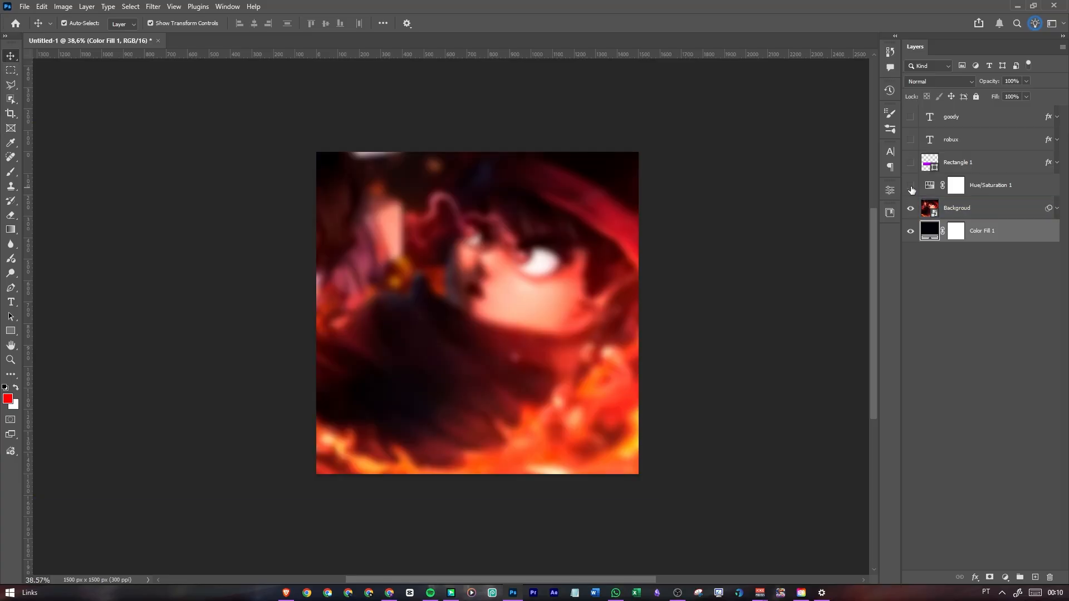
{"action": "left_click", "coordinate": [911, 185]}
{"action": "left_click", "coordinate": [911, 162]}
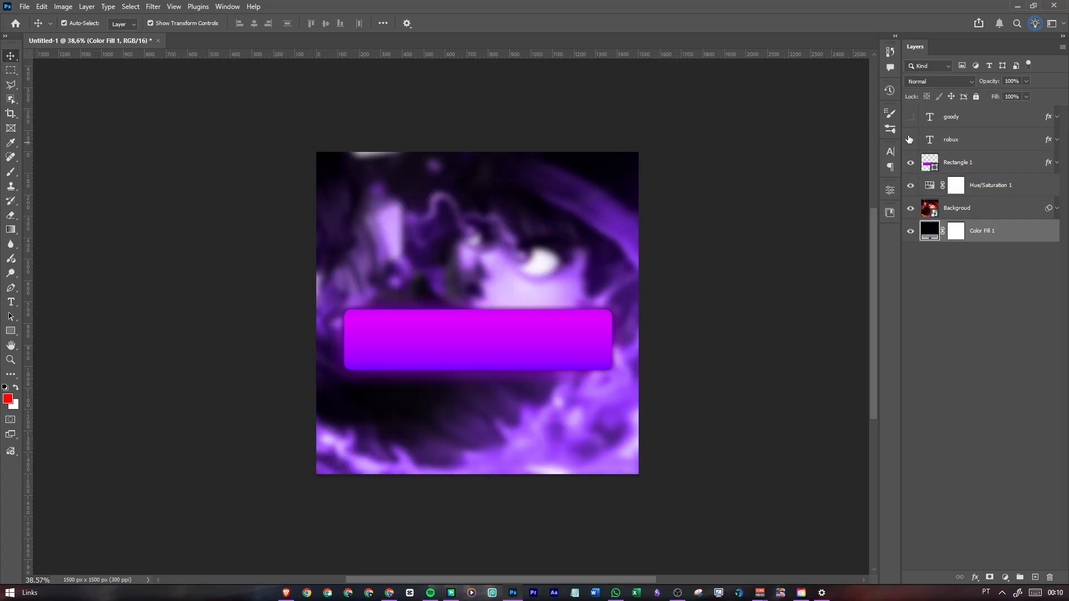
{"action": "left_click", "coordinate": [911, 140]}
{"action": "left_click", "coordinate": [910, 117]}
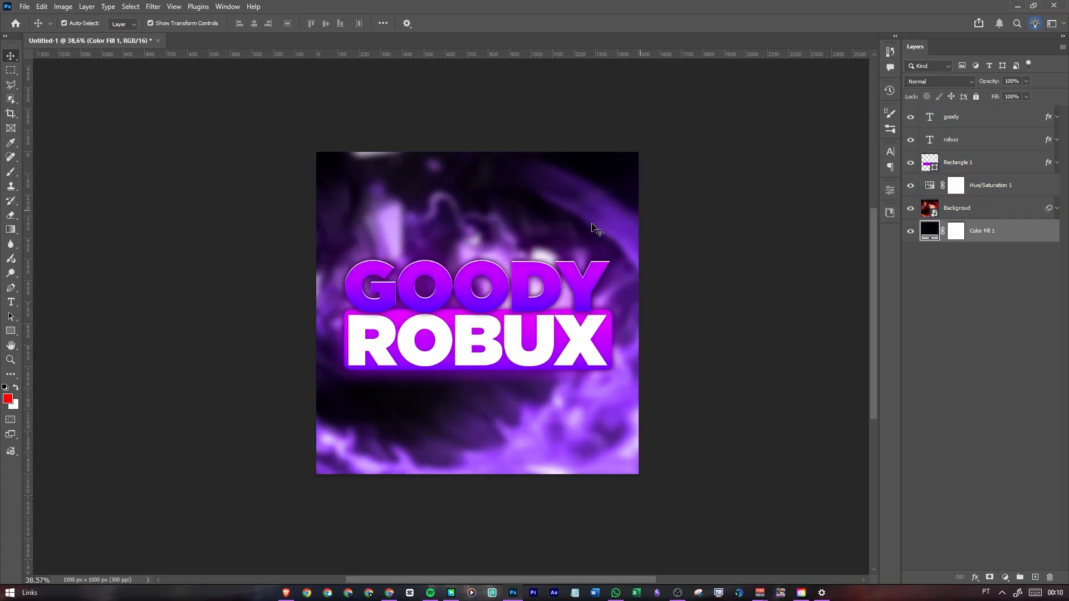
Lower the Backgroud layer's opacity to 20%
{"action": "scroll", "coordinate": [485, 306], "scroll_direction": "down", "scroll_amount": 2}
{"action": "scroll", "coordinate": [484, 307], "scroll_direction": "up", "scroll_amount": 2}
{"action": "left_click", "coordinate": [996, 210]}
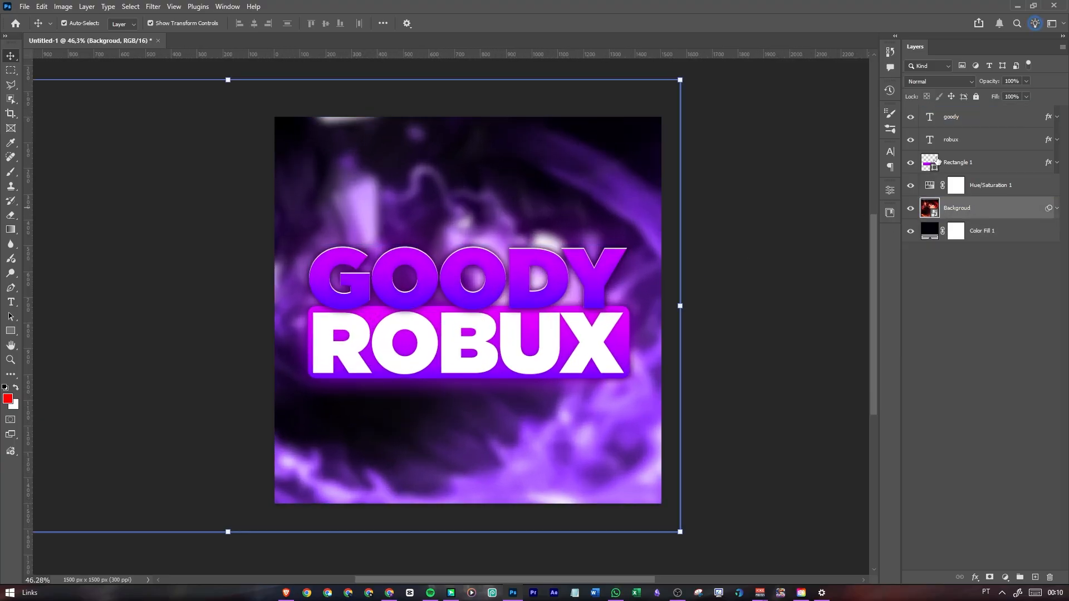
{"action": "left_click", "coordinate": [1026, 81]}
{"action": "left_click_drag", "start_coordinate": [1027, 97], "coordinate": [986, 96]}
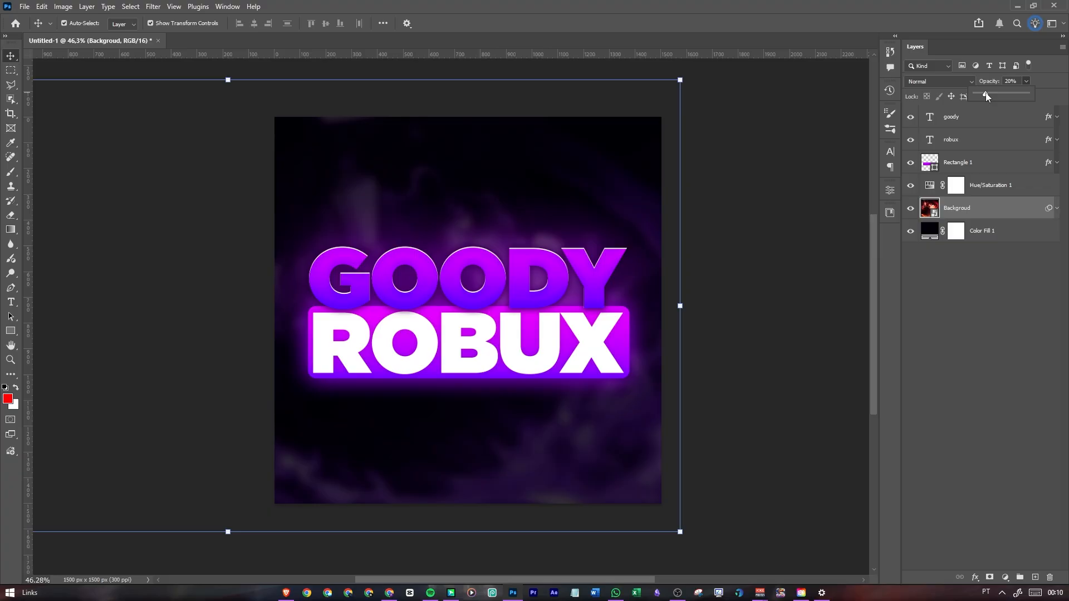
Add a new layer named Glow above the goody layer and set its blend mode to Screen
{"action": "left_click", "coordinate": [999, 117]}
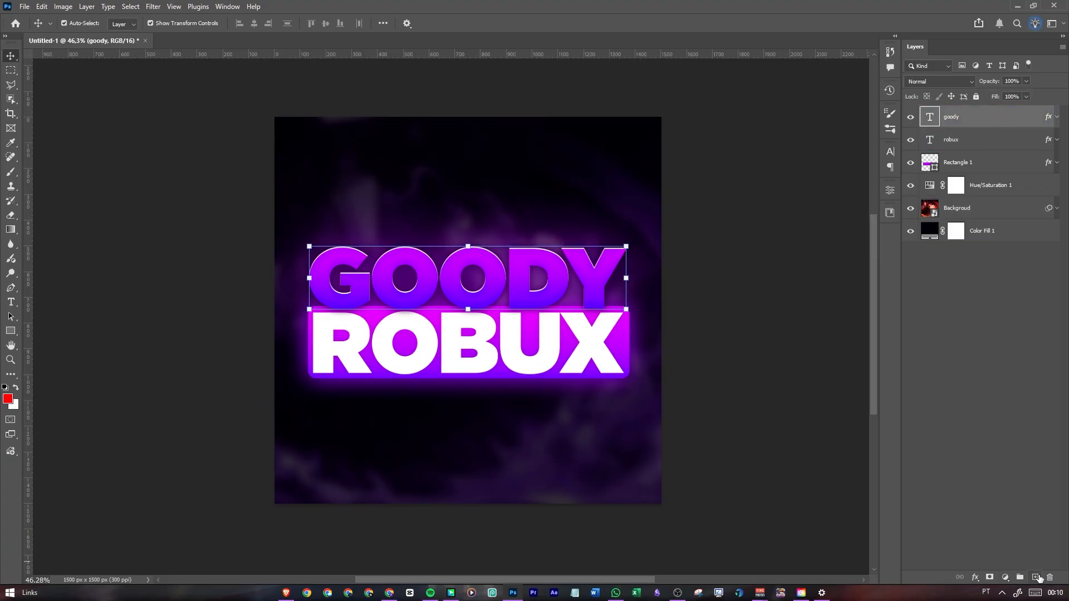
{"action": "left_click", "coordinate": [1036, 577]}
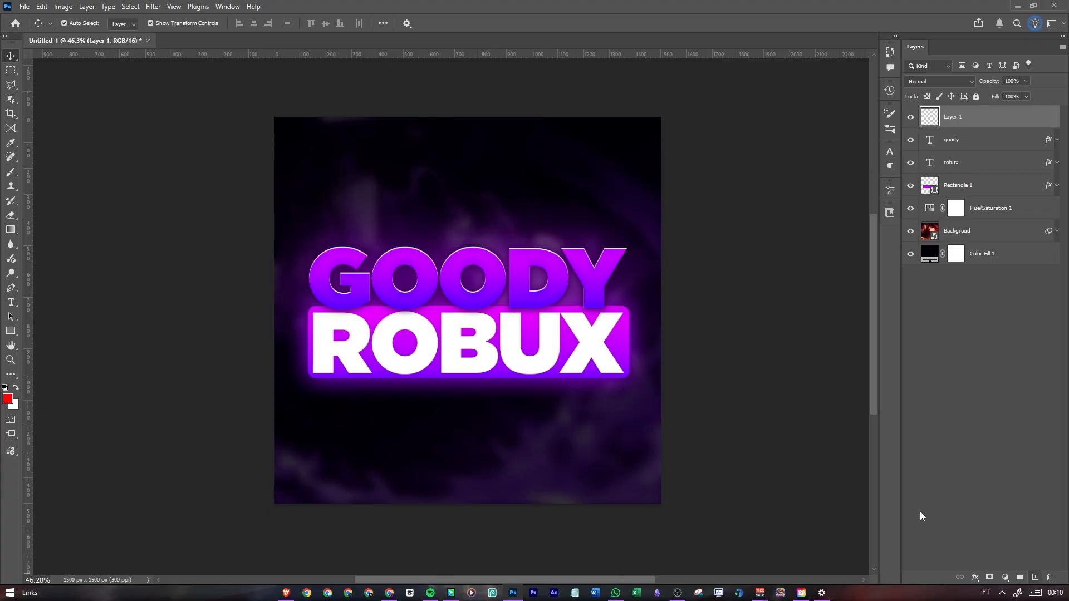
{"action": "double_click", "coordinate": [950, 116]}
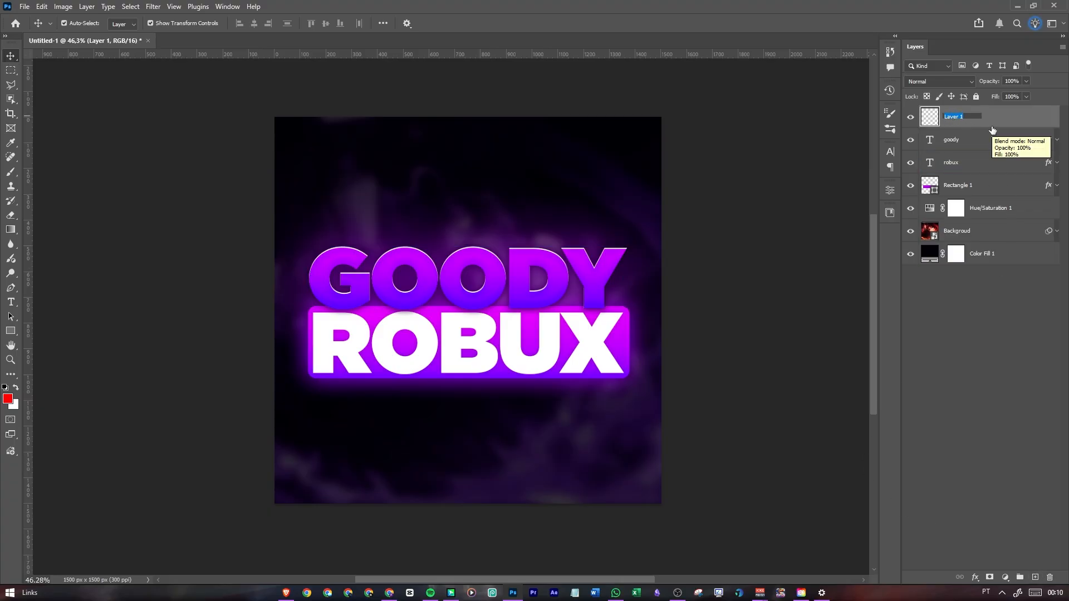
{"action": "type", "text": "Glow"}
{"action": "key", "text": "Return"}
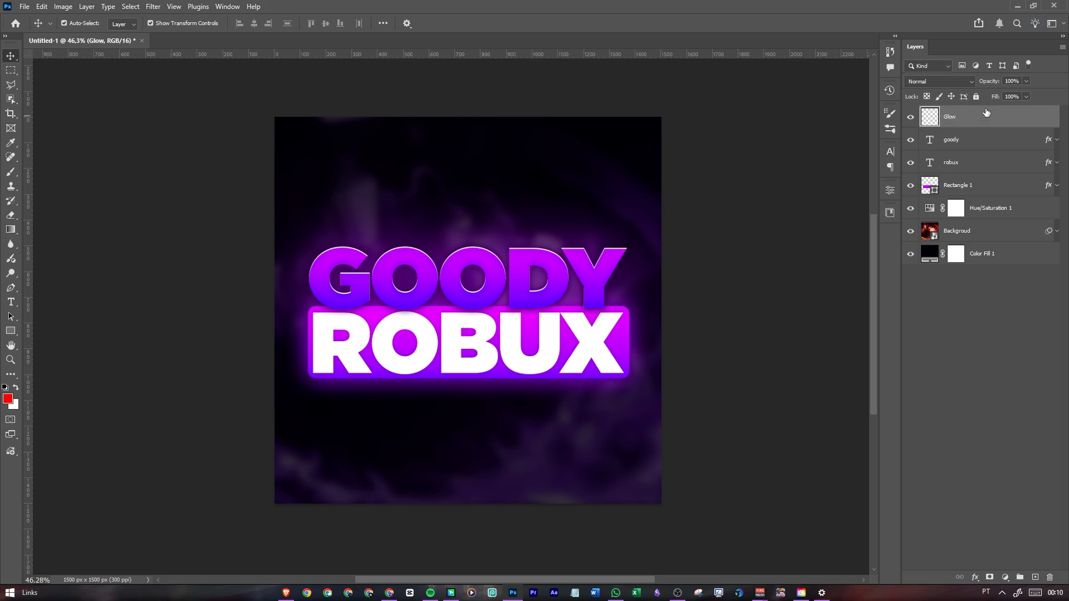
{"action": "left_click", "coordinate": [917, 81]}
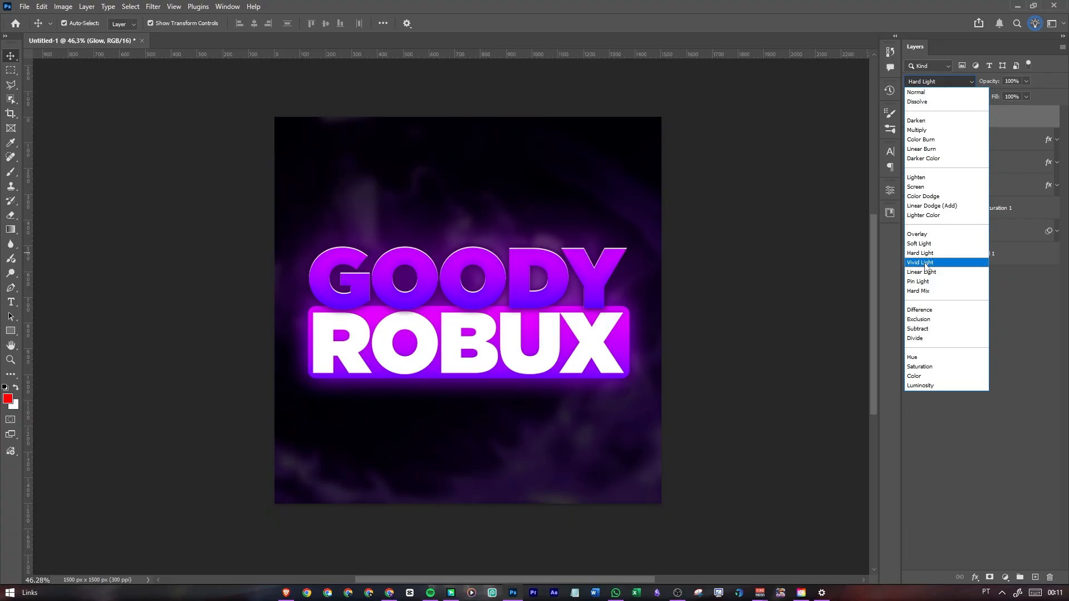
{"action": "left_click", "coordinate": [926, 188]}
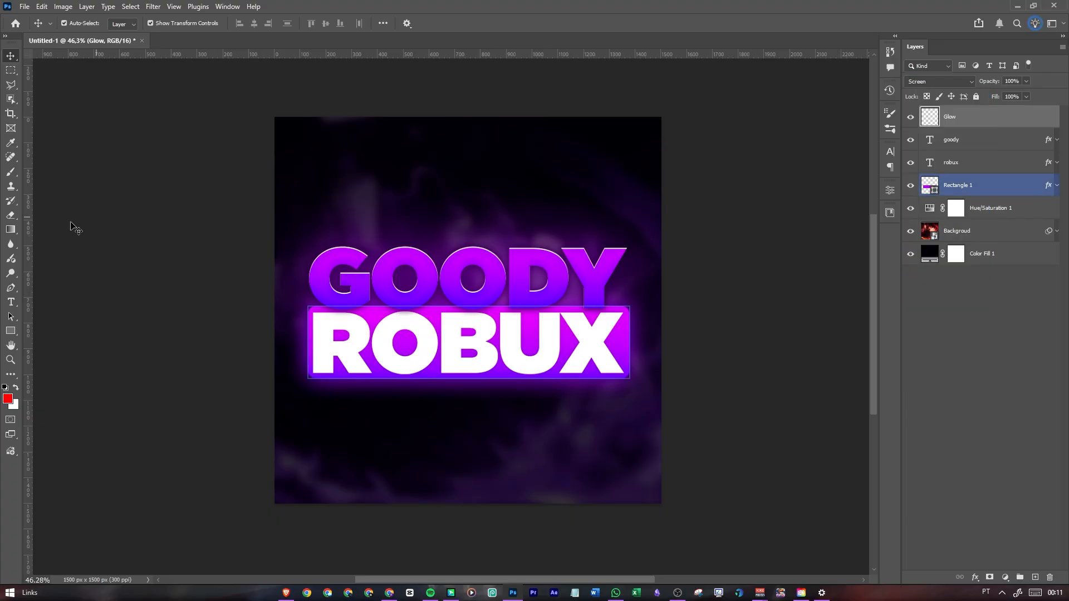
Choose the Brush tool and set the foreground color to purple 7200ff
{"action": "left_click", "coordinate": [10, 173]}
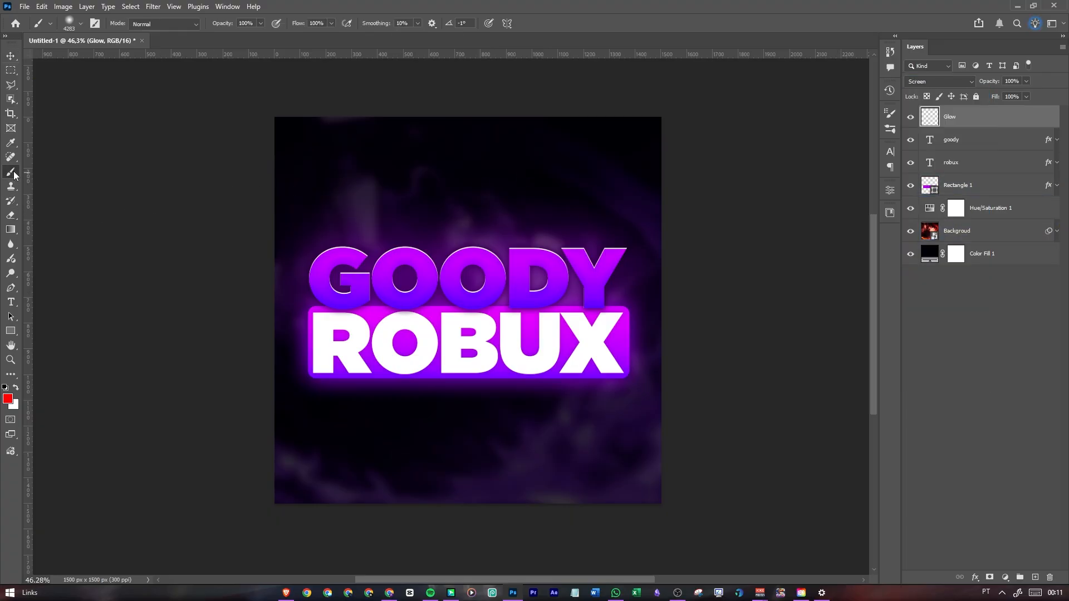
{"action": "left_click", "coordinate": [8, 399]}
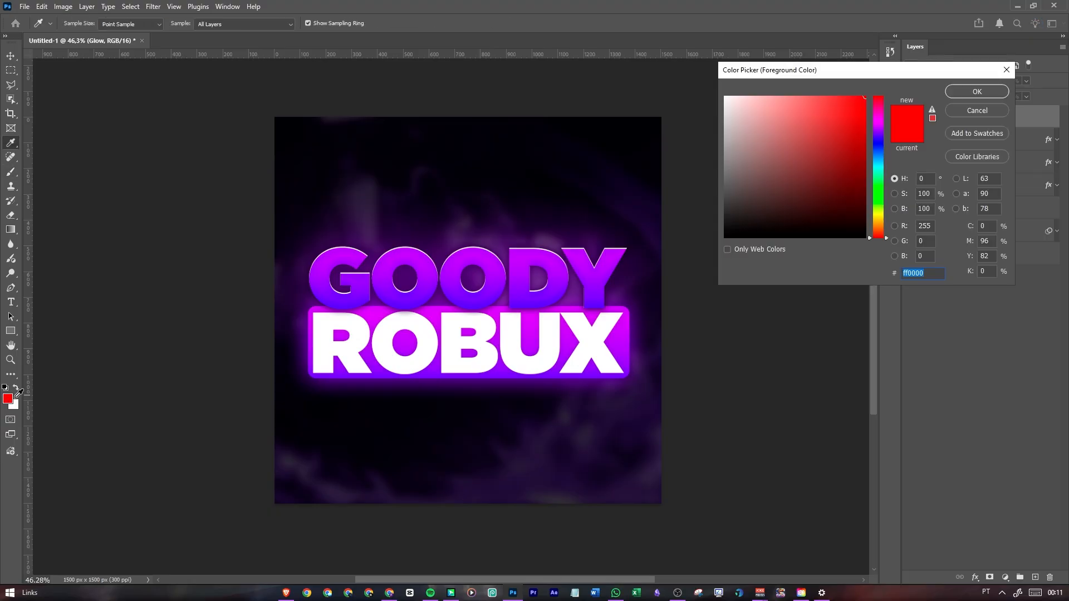
{"action": "left_click", "coordinate": [877, 132]}
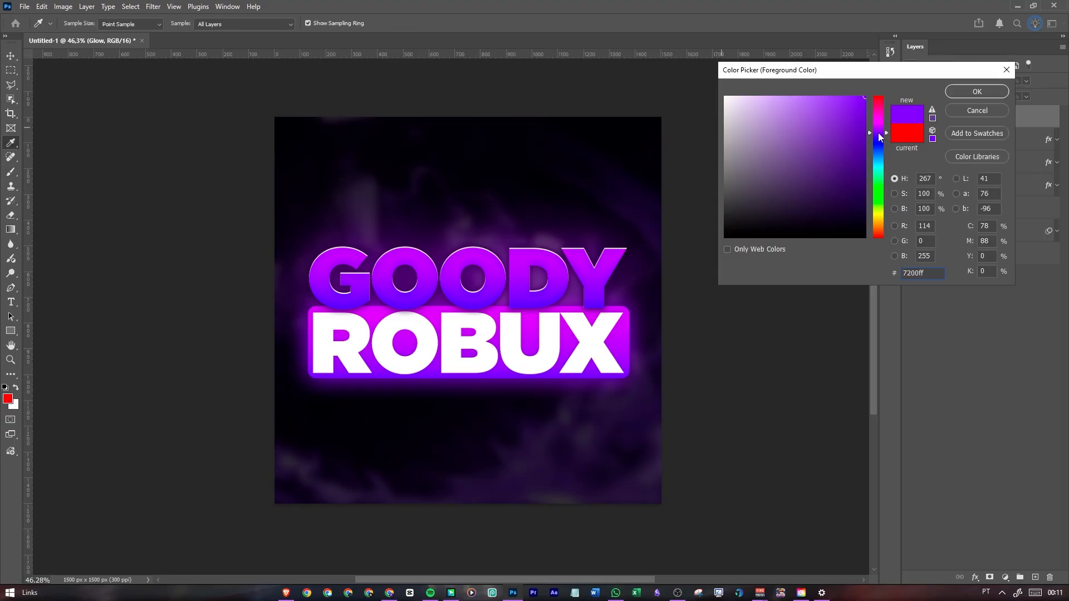
{"action": "left_click", "coordinate": [976, 92]}
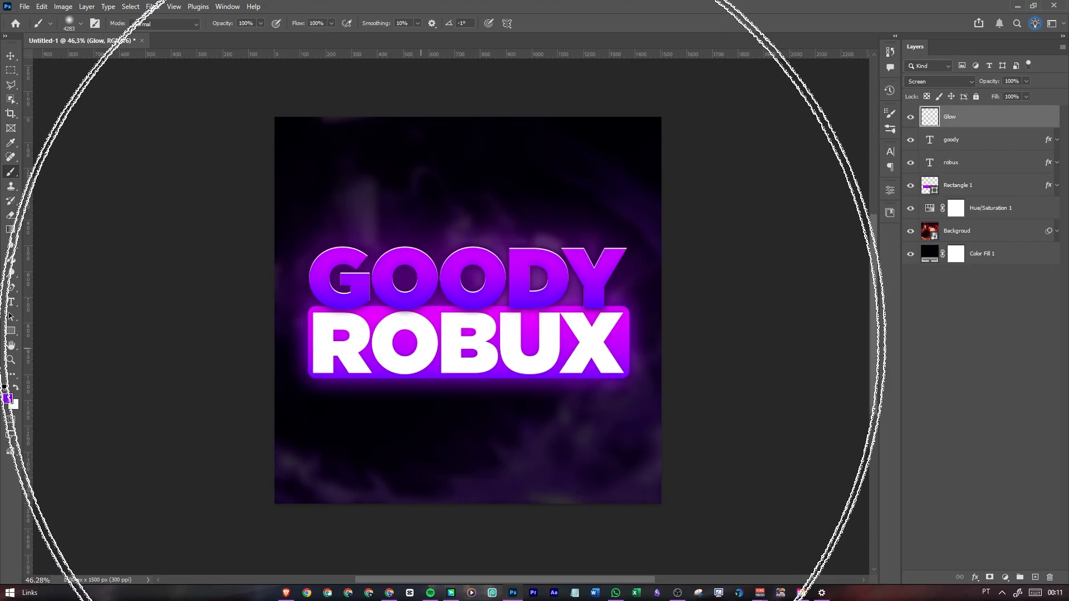
Examine the GOODY ROBUX lettering and its background, both as a whole and in close-up
{"action": "scroll", "coordinate": [479, 303], "scroll_direction": "down", "scroll_amount": 5}
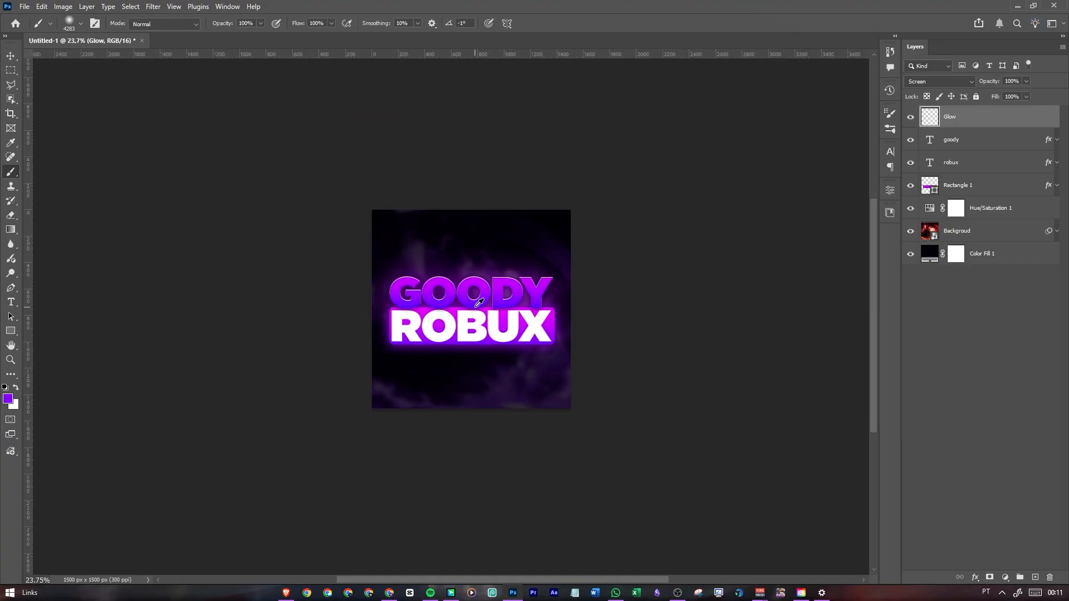
{"action": "scroll", "coordinate": [477, 300], "scroll_direction": "up", "scroll_amount": 3}
{"action": "scroll", "coordinate": [477, 301], "scroll_direction": "up", "scroll_amount": 1}
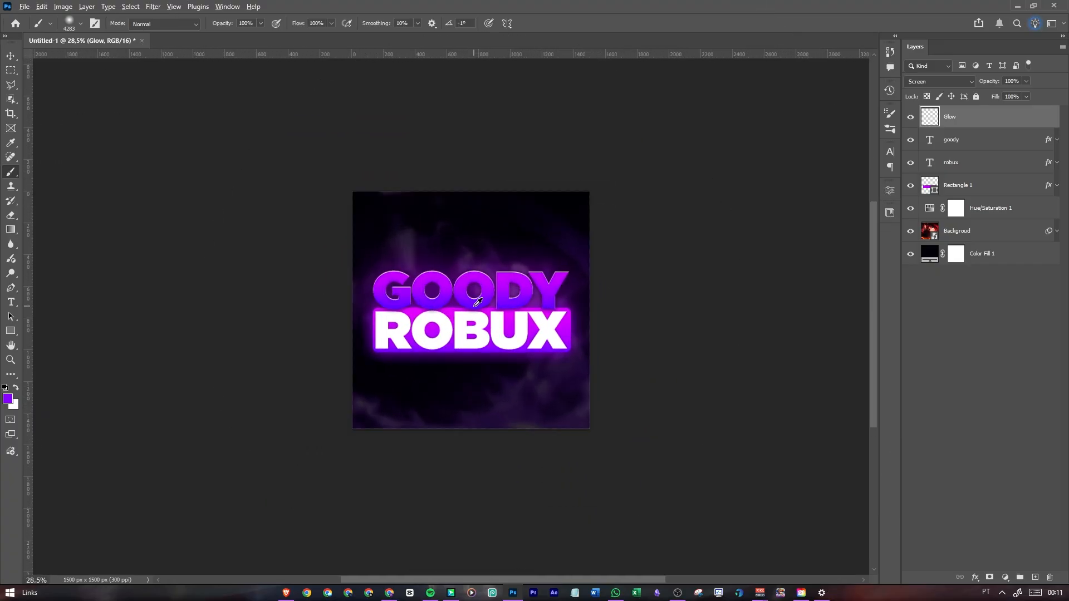
{"action": "scroll", "coordinate": [478, 300], "scroll_direction": "up", "scroll_amount": 4}
{"action": "scroll", "coordinate": [478, 301], "scroll_direction": "down", "scroll_amount": 4}
{"action": "scroll", "coordinate": [477, 302], "scroll_direction": "up", "scroll_amount": 3}
{"action": "scroll", "coordinate": [475, 303], "scroll_direction": "down", "scroll_amount": 2}
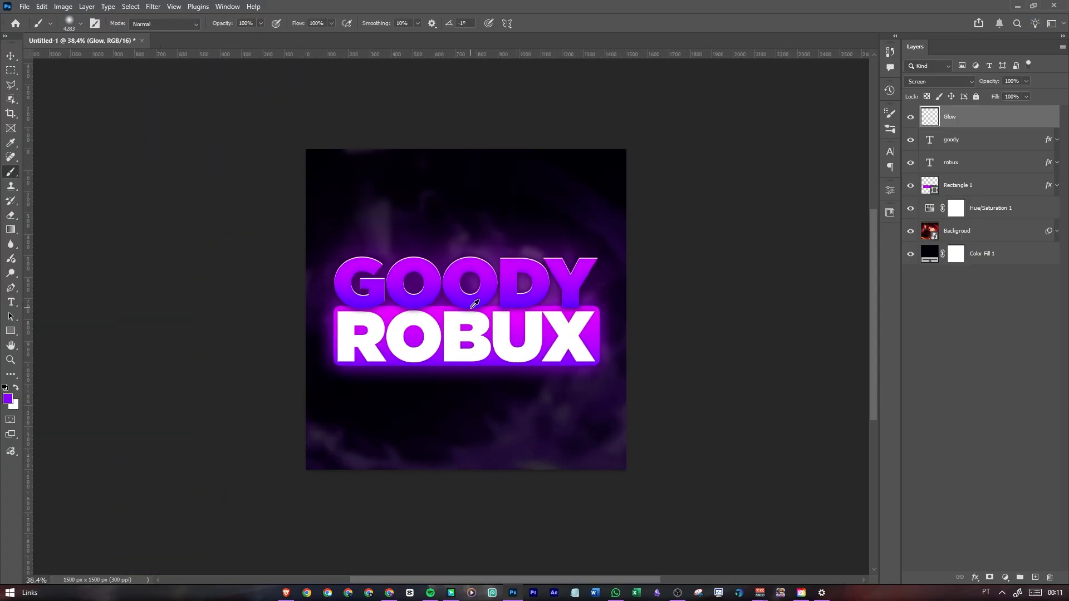
{"action": "scroll", "coordinate": [475, 304], "scroll_direction": "down", "scroll_amount": 1}
{"action": "scroll", "coordinate": [478, 306], "scroll_direction": "up", "scroll_amount": 7}
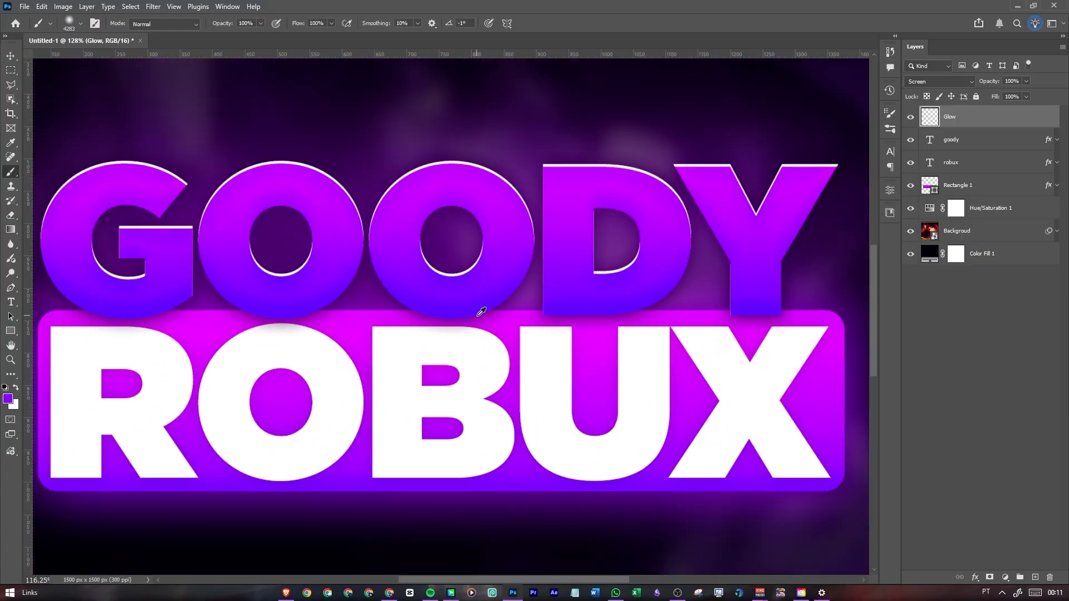
Try out soft purple brush dabs at 5000 px and 3026 px on the Glow layer over the canvas's upper-left corner, undoing them
{"action": "scroll", "coordinate": [481, 312], "scroll_direction": "down", "scroll_amount": 6}
{"action": "scroll", "coordinate": [489, 322], "scroll_direction": "up", "scroll_amount": 6}
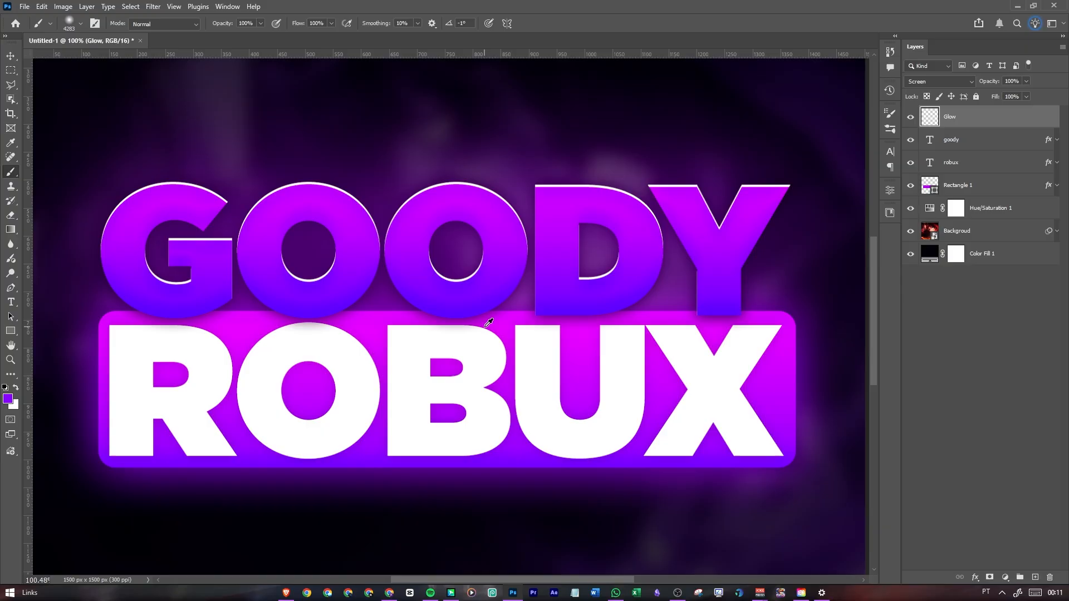
{"action": "scroll", "coordinate": [489, 322], "scroll_direction": "down", "scroll_amount": 3}
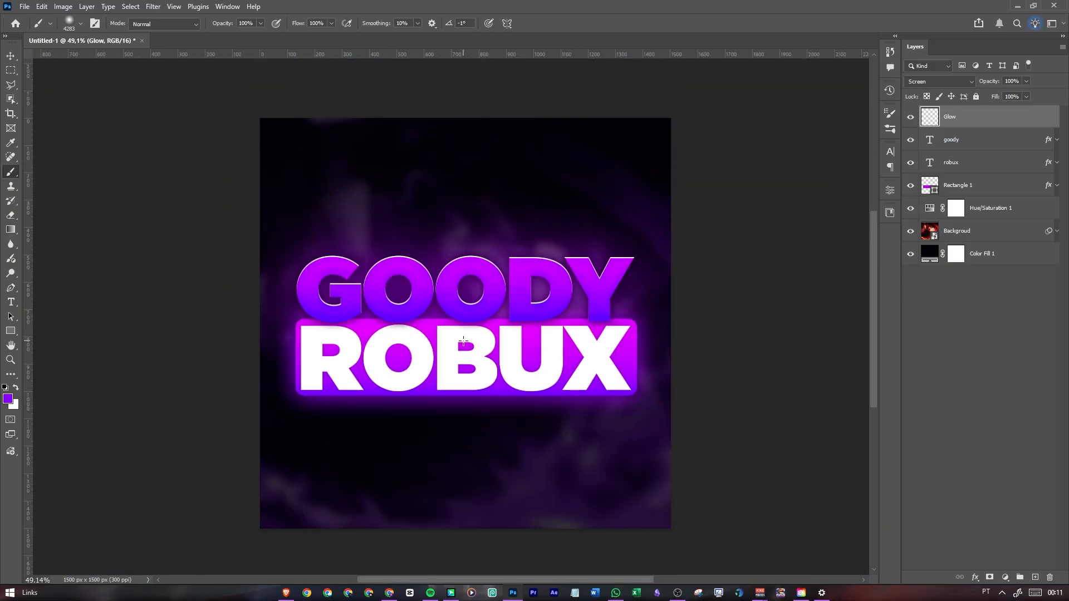
{"action": "scroll", "coordinate": [465, 301], "scroll_direction": "down", "scroll_amount": 4}
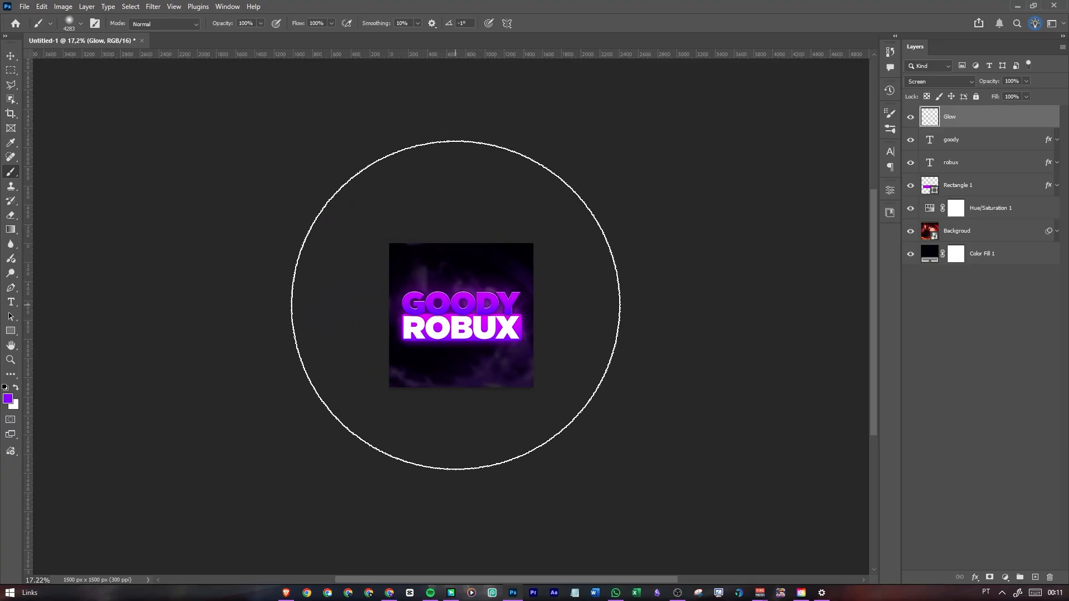
{"action": "right_click", "coordinate": [455, 304], "text": "alt"}
{"action": "left_click_drag", "start_coordinate": [456, 305], "coordinate": [516, 312]}
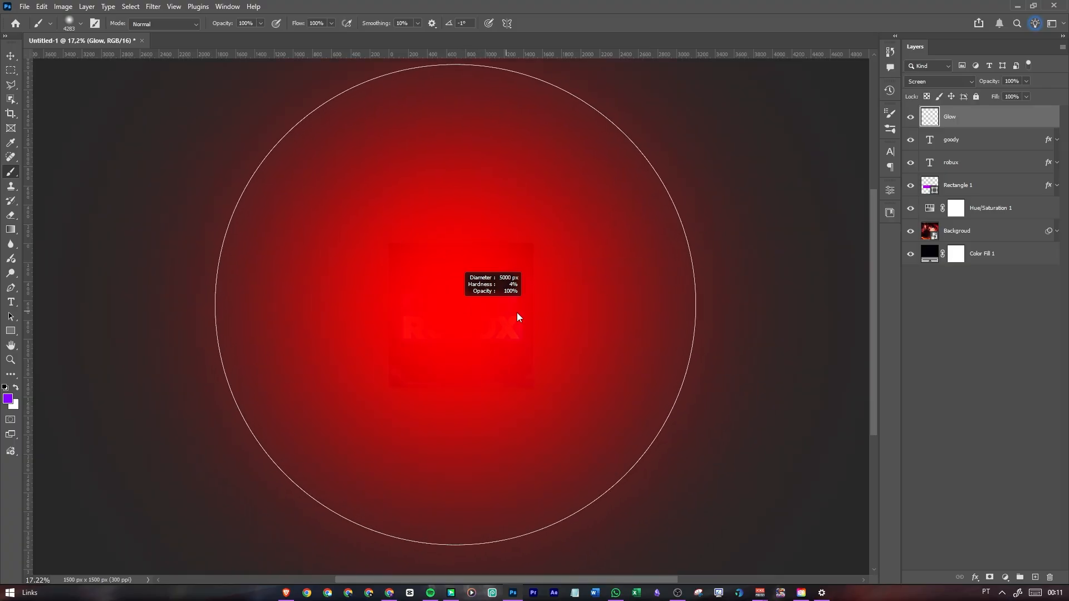
{"action": "left_click_drag", "start_coordinate": [590, 323], "coordinate": [584, 344]}
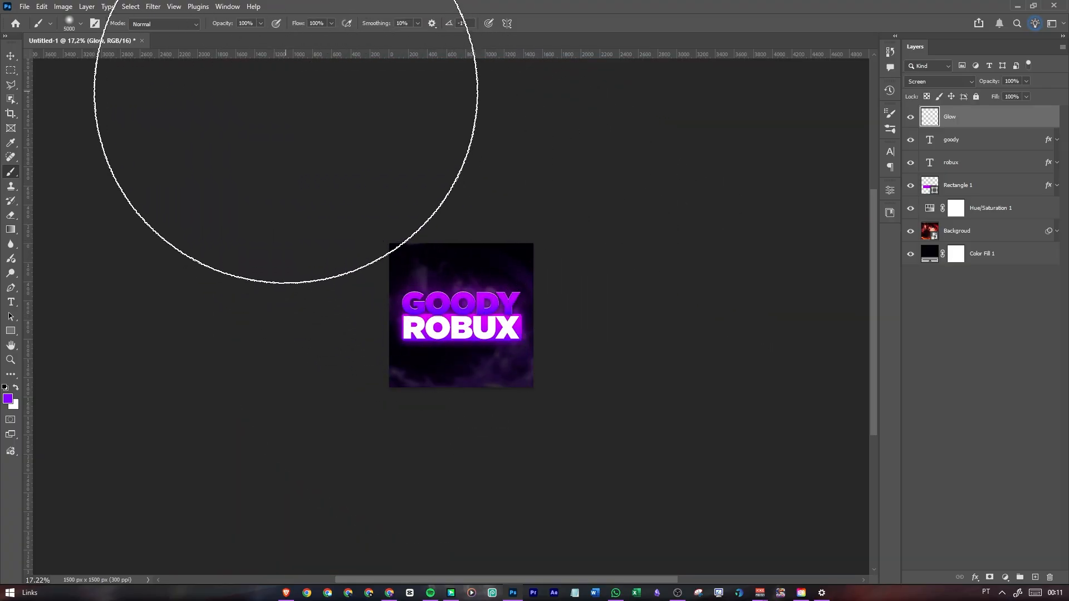
{"action": "left_click", "coordinate": [285, 97]}
{"action": "key", "text": "ctrl+z"}
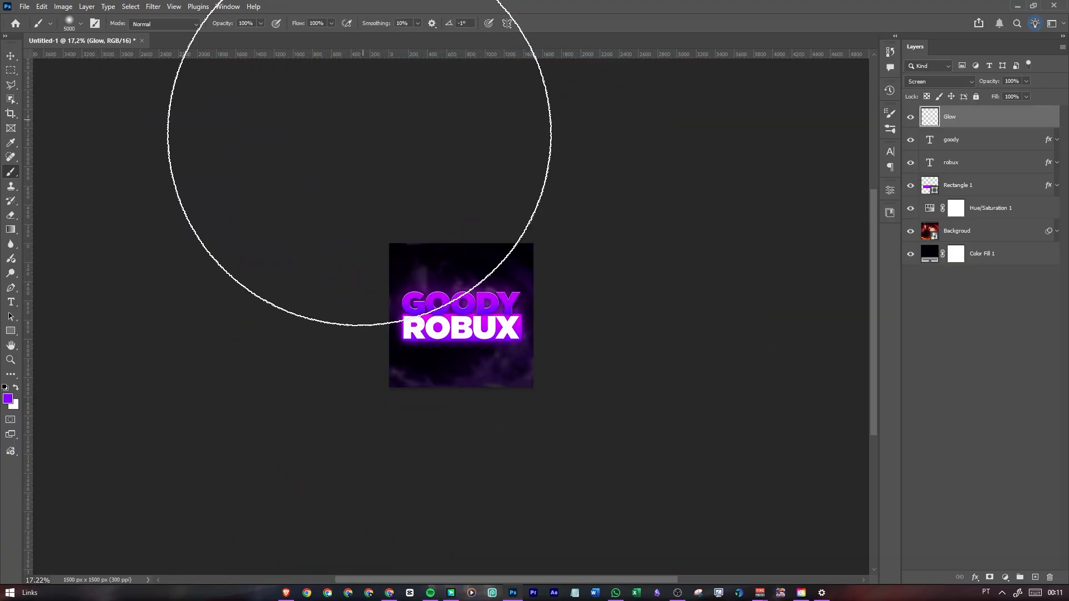
{"action": "left_click", "coordinate": [382, 193]}
{"action": "key", "text": "ctrl+z"}
{"action": "left_click_drag", "start_coordinate": [448, 302], "coordinate": [351, 304]}
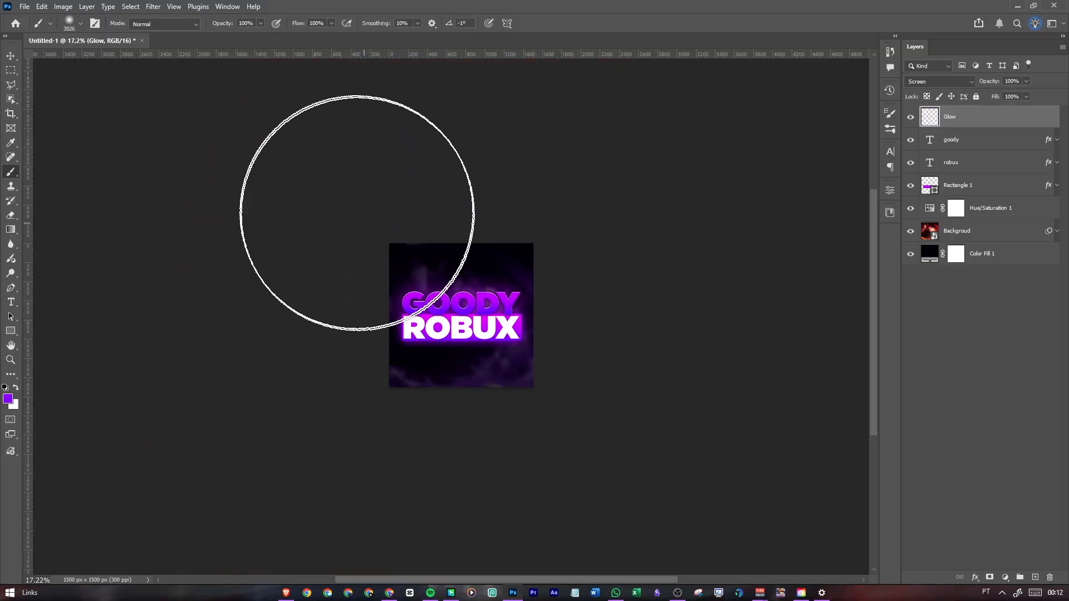
{"action": "left_click", "coordinate": [335, 182]}
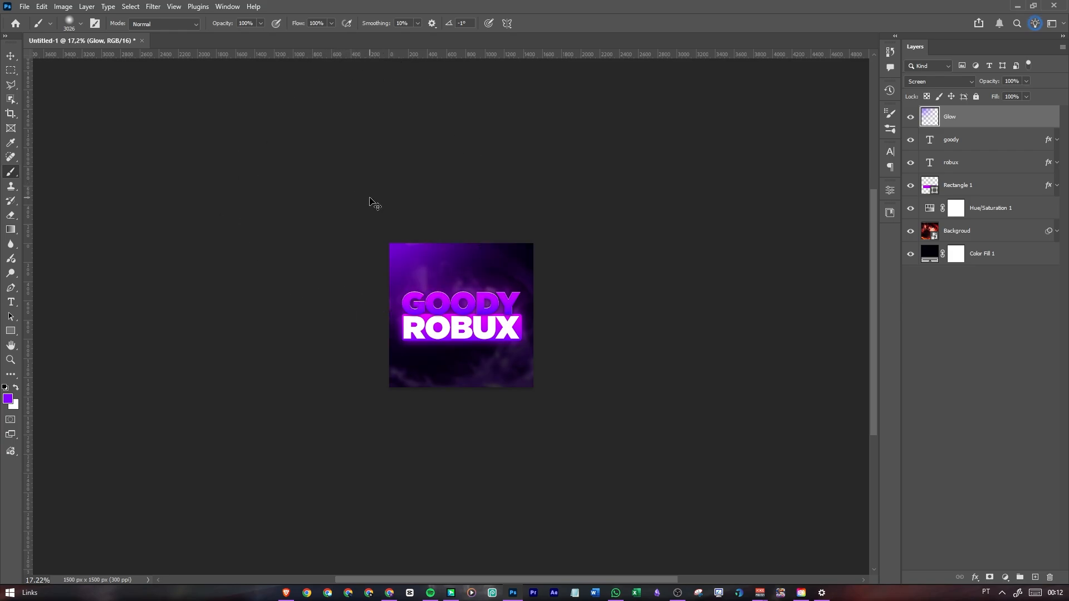
Set the brush size to 3281 px and paint a soft purple glow over the canvas's upper-left corner on the Glow layer
{"action": "left_click_drag", "start_coordinate": [412, 273], "coordinate": [424, 276]}
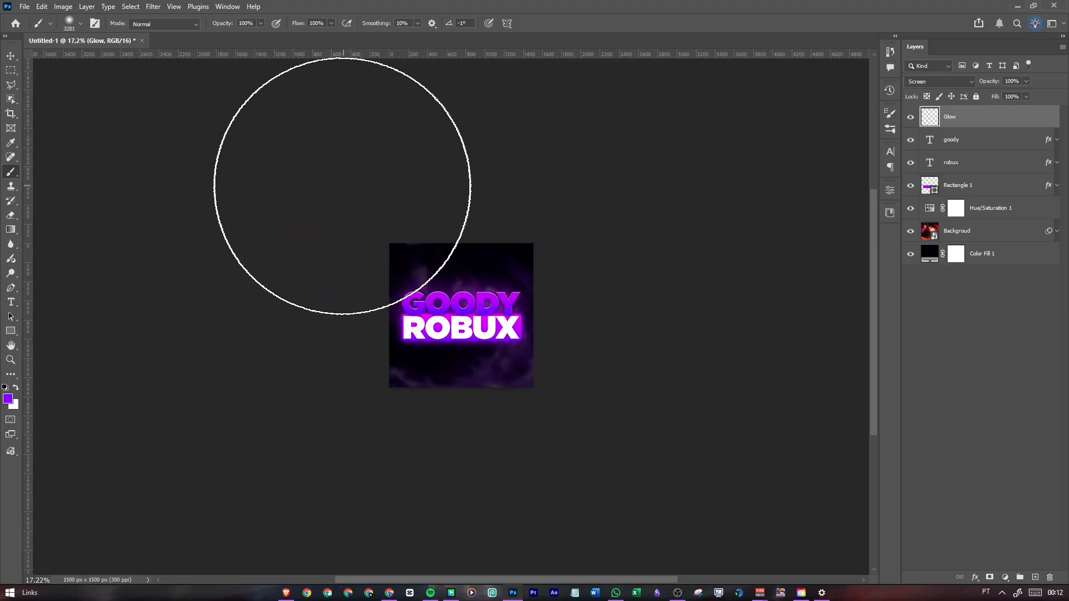
{"action": "left_click", "coordinate": [327, 200]}
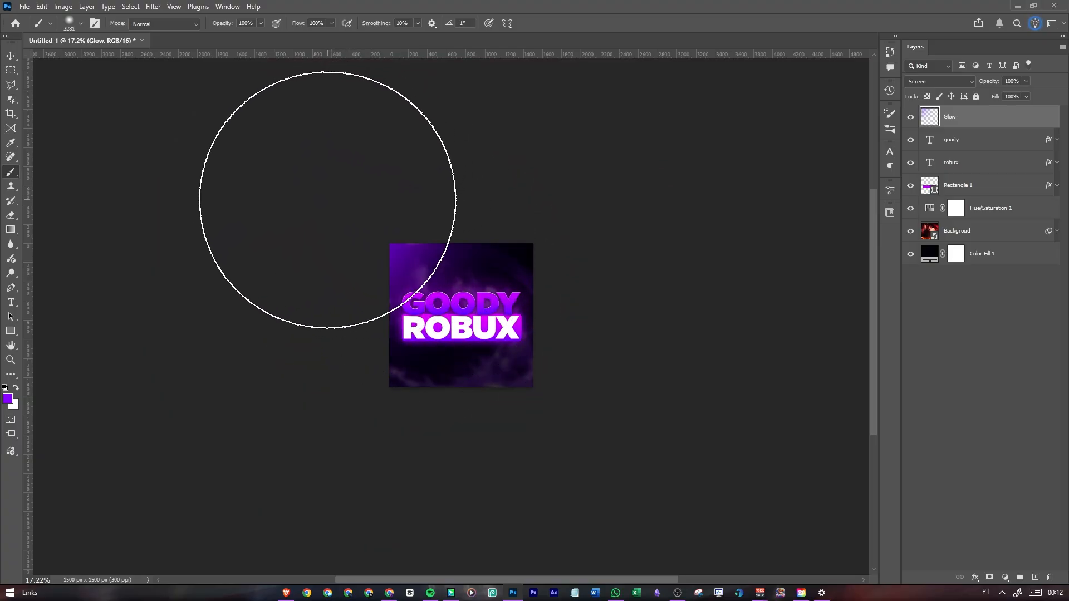
{"action": "left_click", "coordinate": [363, 196]}
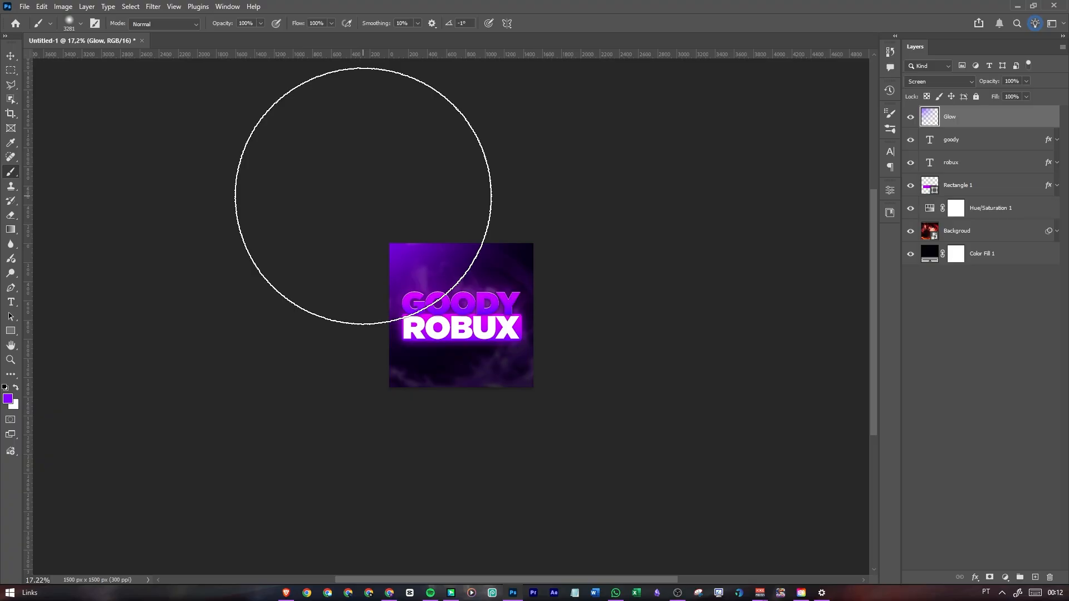
Switch the foreground color to white ffffff and add a new layer above the Glow layer
{"action": "left_click", "coordinate": [17, 389]}
{"action": "left_click", "coordinate": [8, 398]}
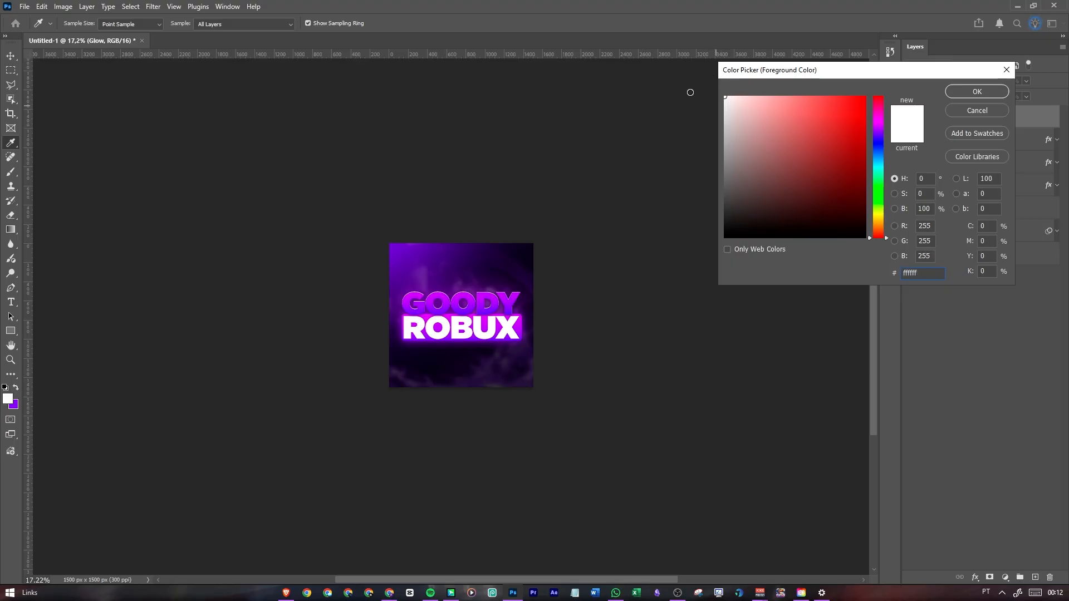
{"action": "left_click", "coordinate": [961, 94]}
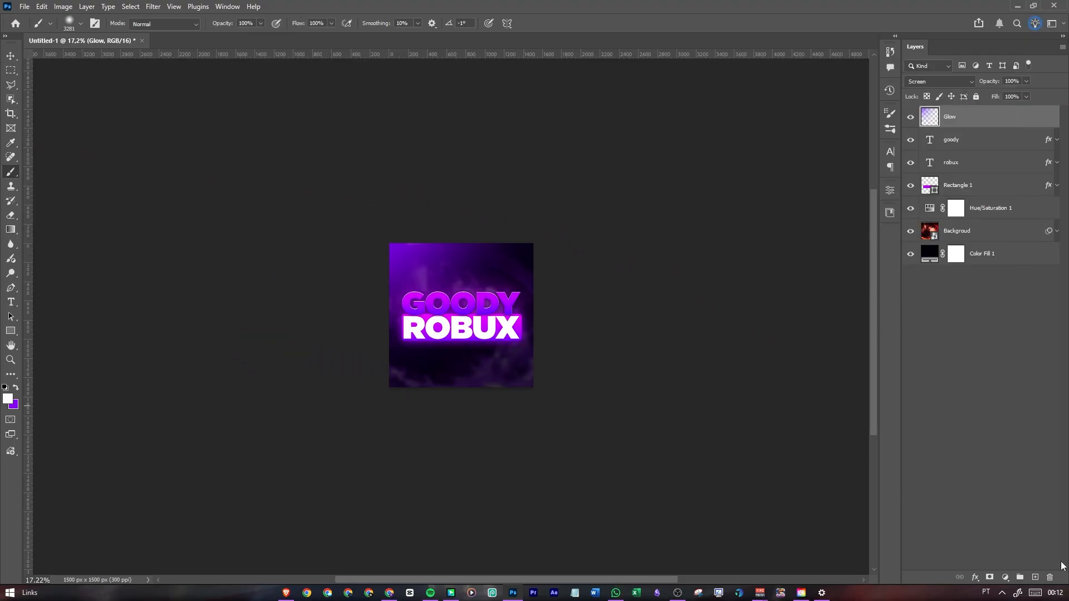
{"action": "left_click", "coordinate": [1034, 577]}
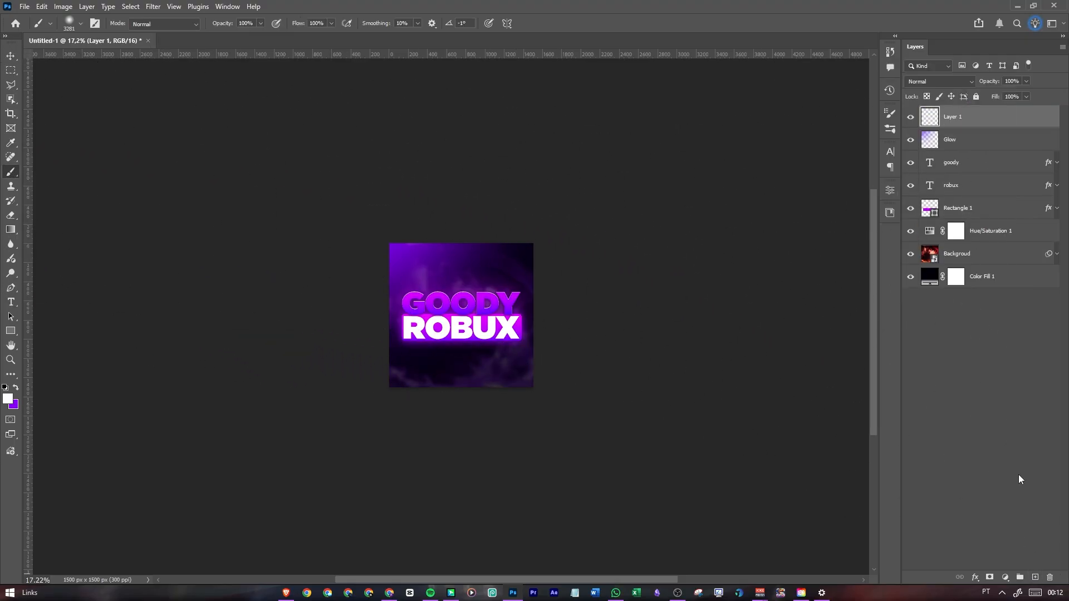
Rename the Glow layer as Purple Glow and the new layer above it as White Glow
{"action": "left_click", "coordinate": [952, 143]}
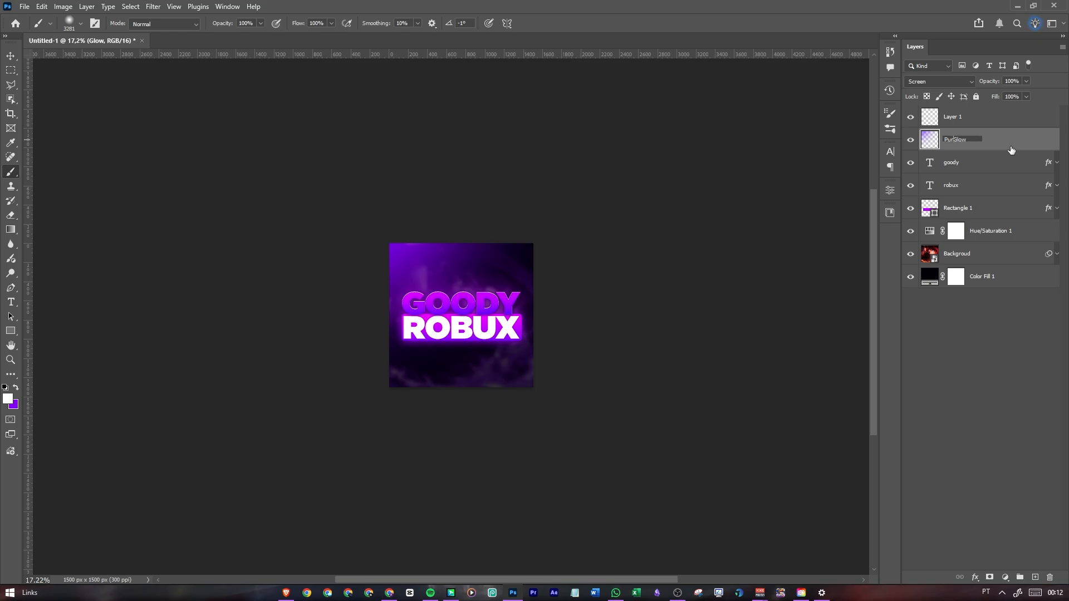
{"action": "type", "text": "ple"}
{"action": "key", "text": "Return"}
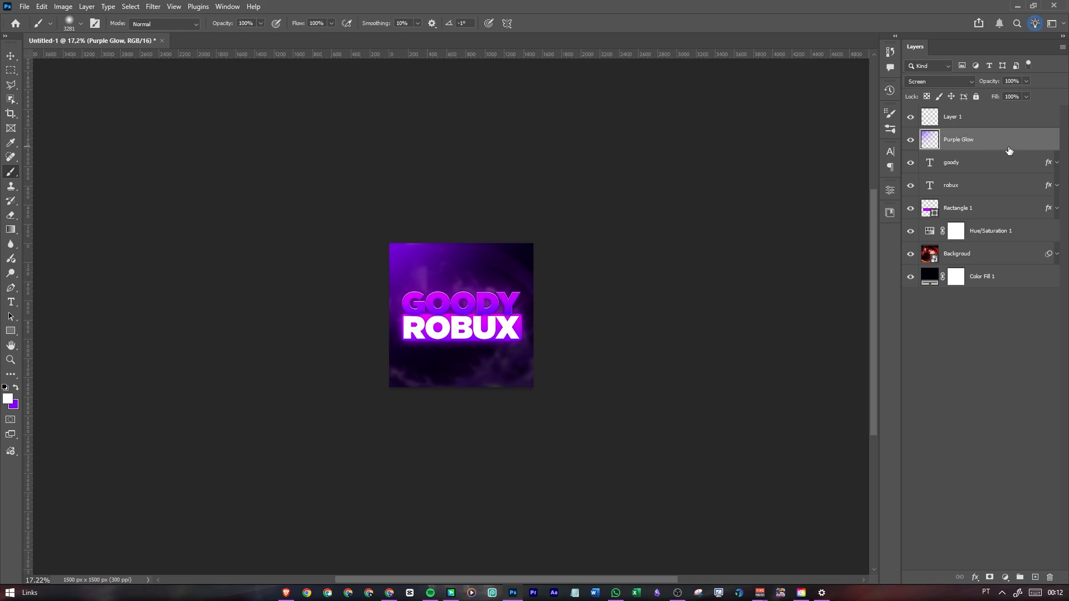
{"action": "left_click", "coordinate": [948, 115]}
{"action": "double_click", "coordinate": [952, 116]}
{"action": "type", "text": "W"}
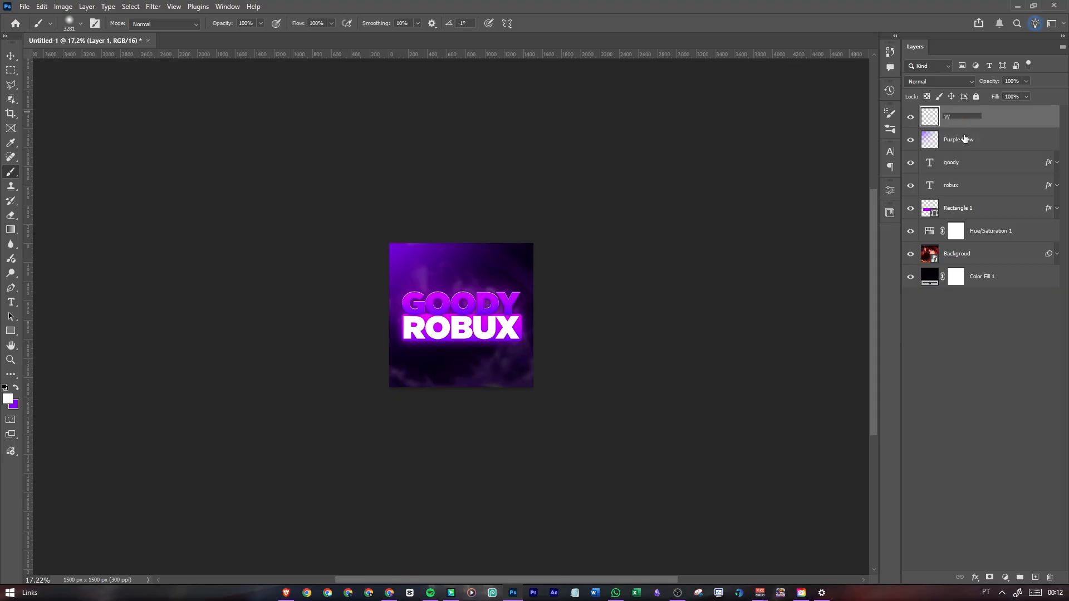
{"action": "type", "text": "hite Glow"}
{"action": "key", "text": "Return"}
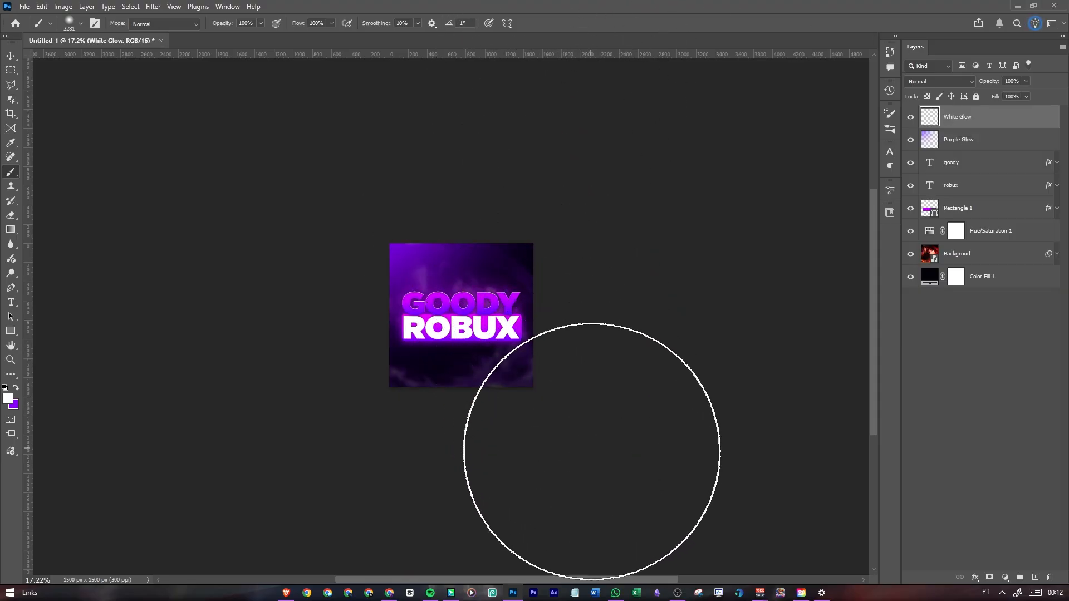
Paint a soft white glow over the canvas's lower-right corner on the White Glow layer, redoing the first dab slightly farther out
{"action": "left_click", "coordinate": [588, 455]}
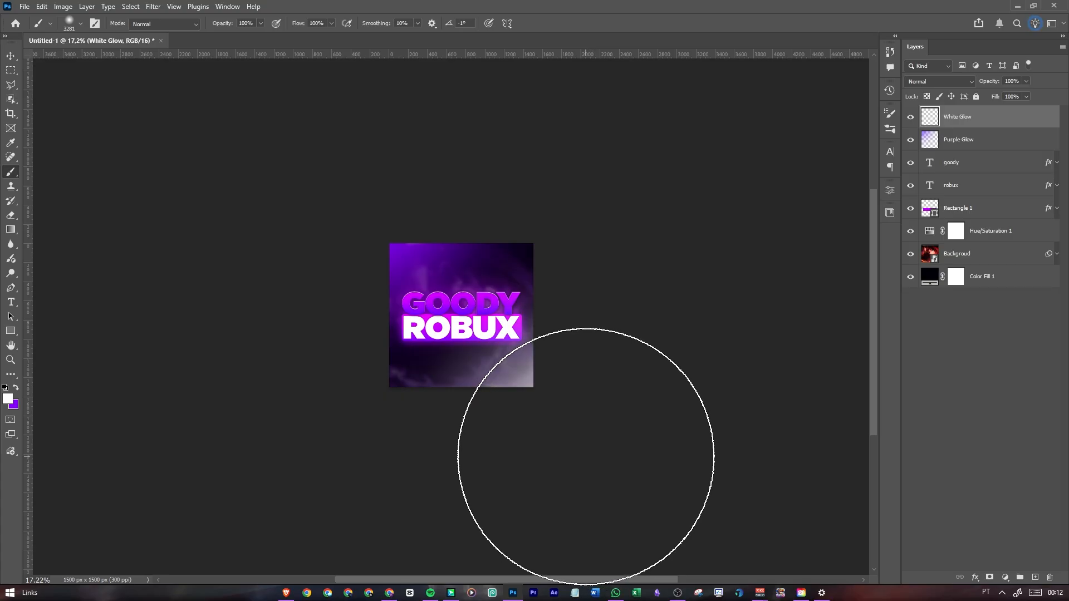
{"action": "key", "text": "ctrl+z"}
{"action": "left_click", "coordinate": [599, 453]}
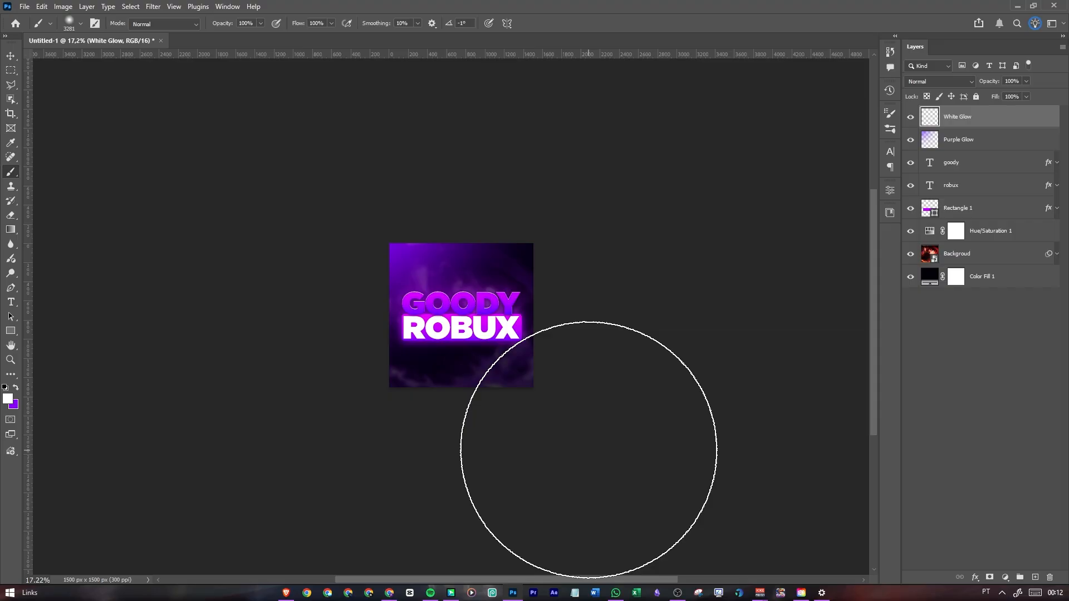
Lower the White Glow layer's opacity to 60%, keeping its Normal blend mode
{"action": "left_click", "coordinate": [958, 81]}
{"action": "left_click", "coordinate": [1026, 82]}
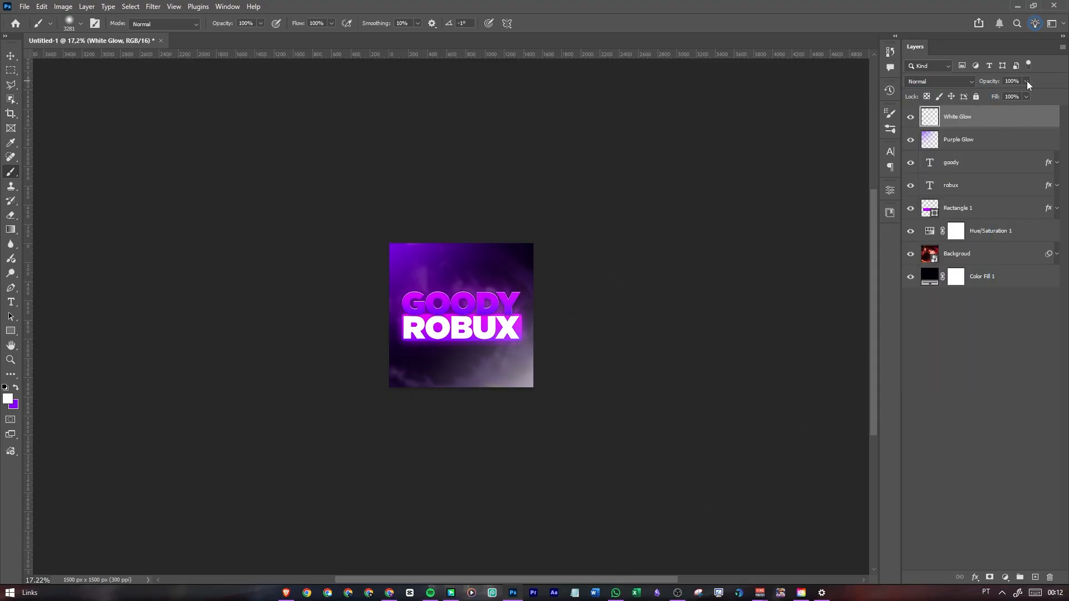
{"action": "left_click", "coordinate": [1026, 82]}
{"action": "left_click_drag", "start_coordinate": [1028, 94], "coordinate": [1013, 97]}
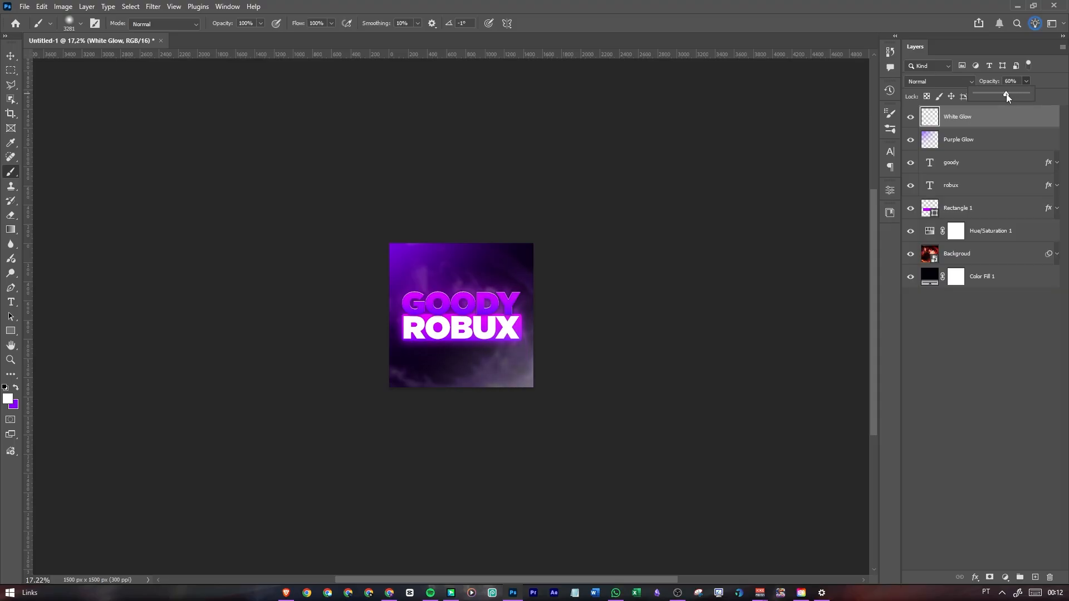
{"action": "left_click", "coordinate": [976, 125]}
Add a layer named Litght Purple Glow above White Glow and set its blend mode to Screen
{"action": "left_click", "coordinate": [1035, 577]}
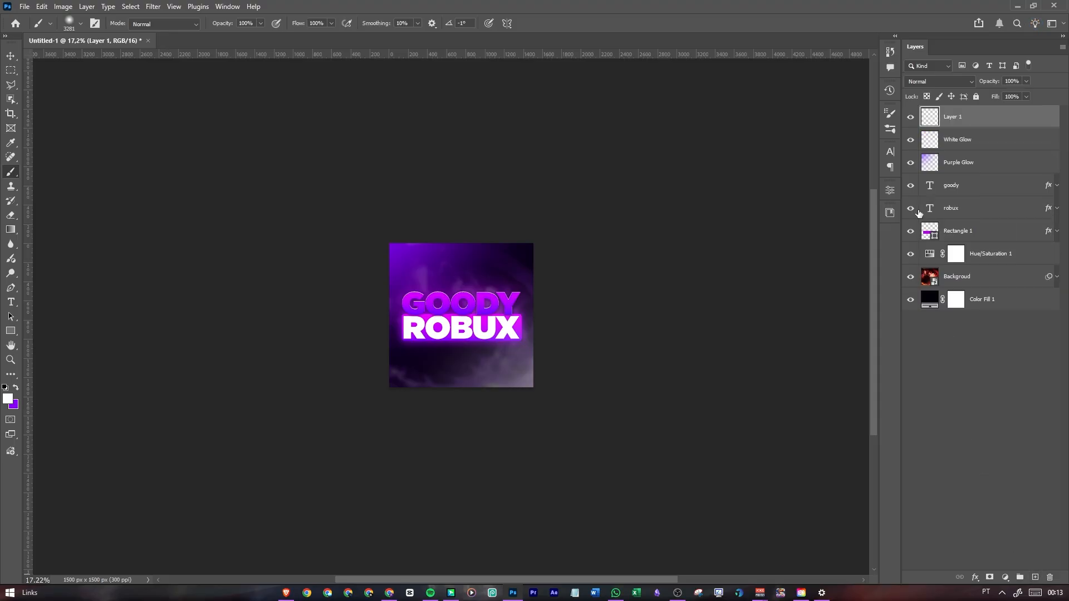
{"action": "left_click", "coordinate": [928, 82]}
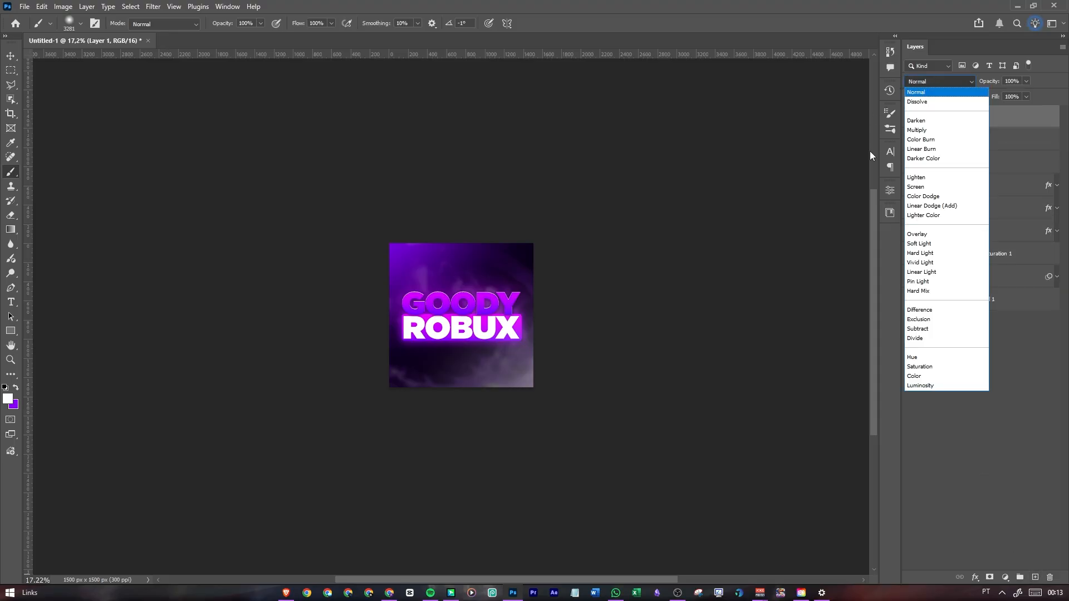
{"action": "left_click", "coordinate": [925, 189]}
{"action": "double_click", "coordinate": [952, 118]}
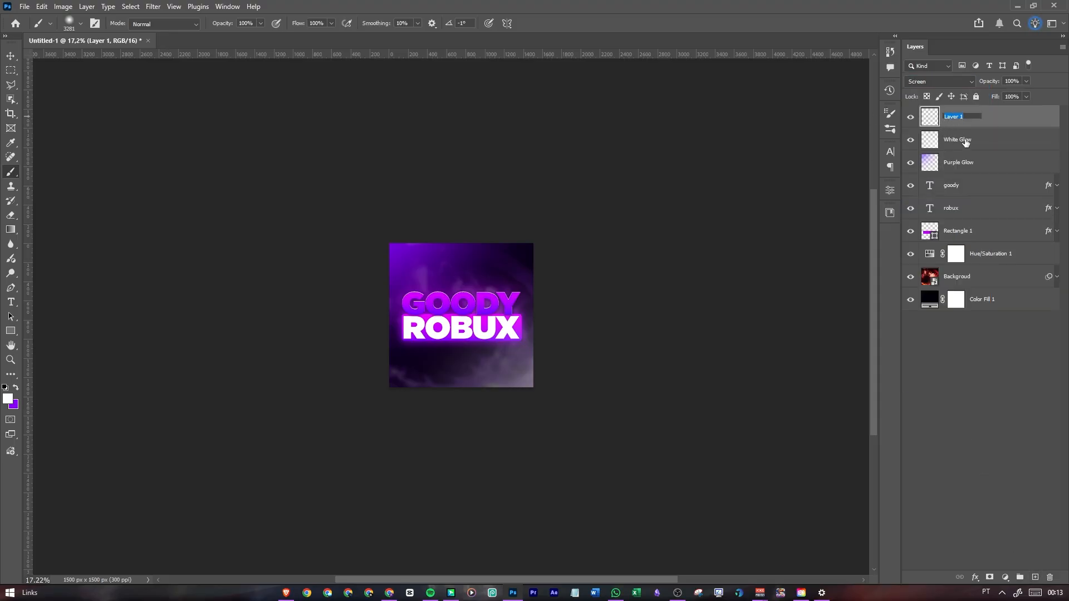
{"action": "type", "text": "Litght Purple Glow"}
{"action": "key", "text": "Return"}
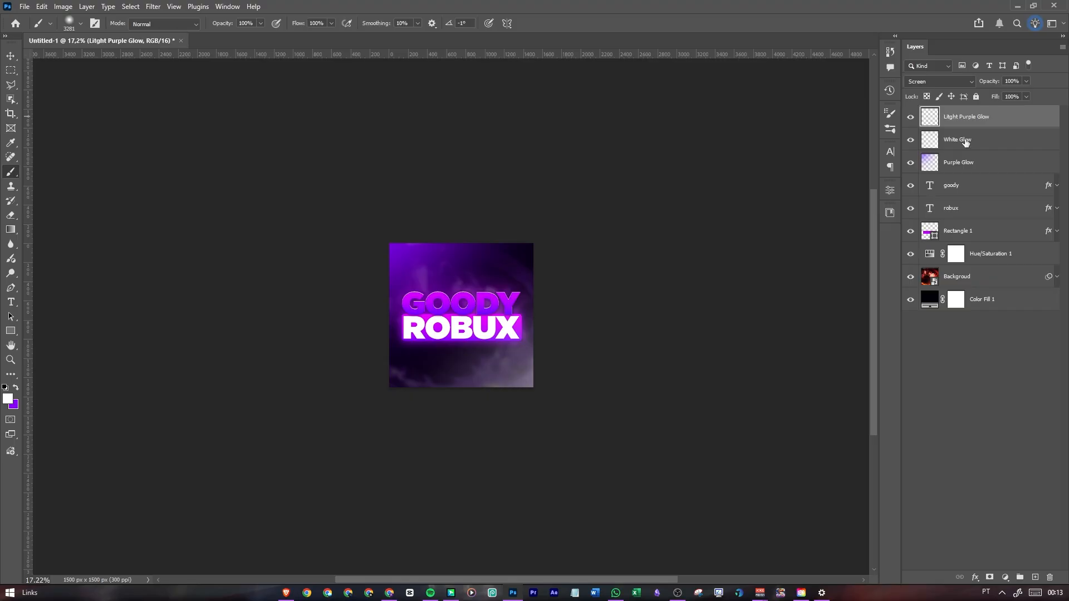
Swap the brush colors back so that purple 7200ff is the foreground color
{"action": "key", "text": "x"}
{"action": "left_click", "coordinate": [8, 399]}
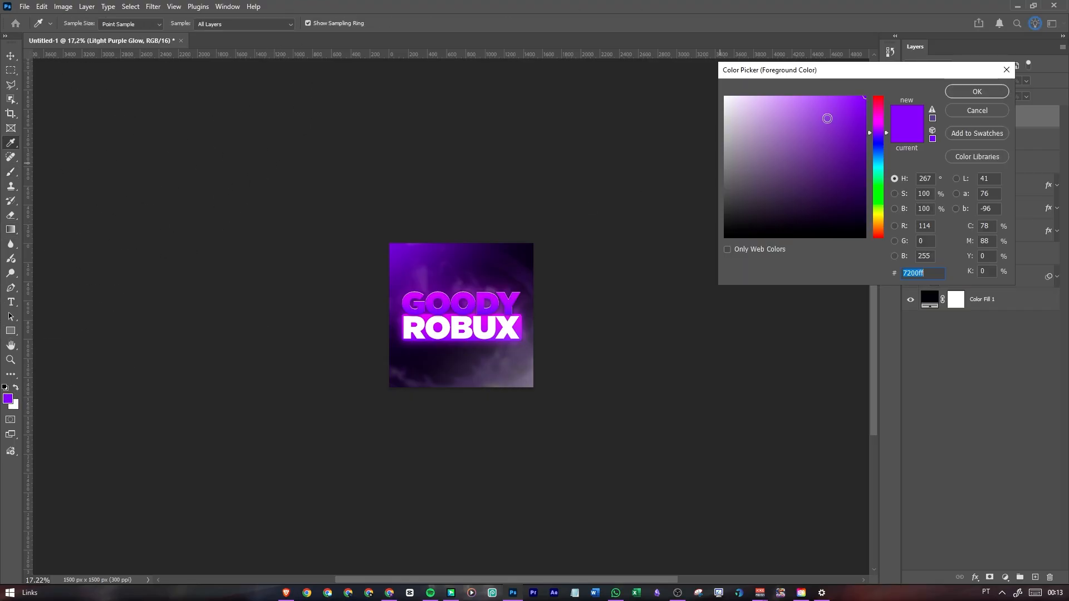
{"action": "left_click", "coordinate": [977, 91]}
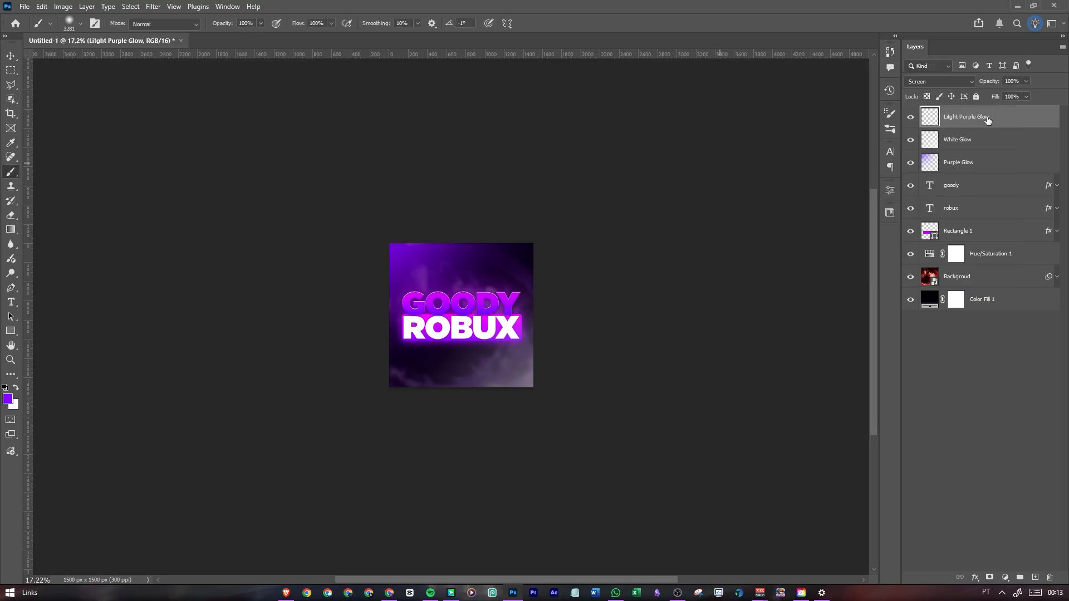
Set the Litght Purple Glow layer's opacity to 50% and paint a soft purple glow over the canvas's lower-right corner
{"action": "left_click", "coordinate": [1022, 81]}
{"action": "left_click_drag", "start_coordinate": [1000, 93], "coordinate": [1002, 94]}
{"action": "left_click", "coordinate": [1010, 81]}
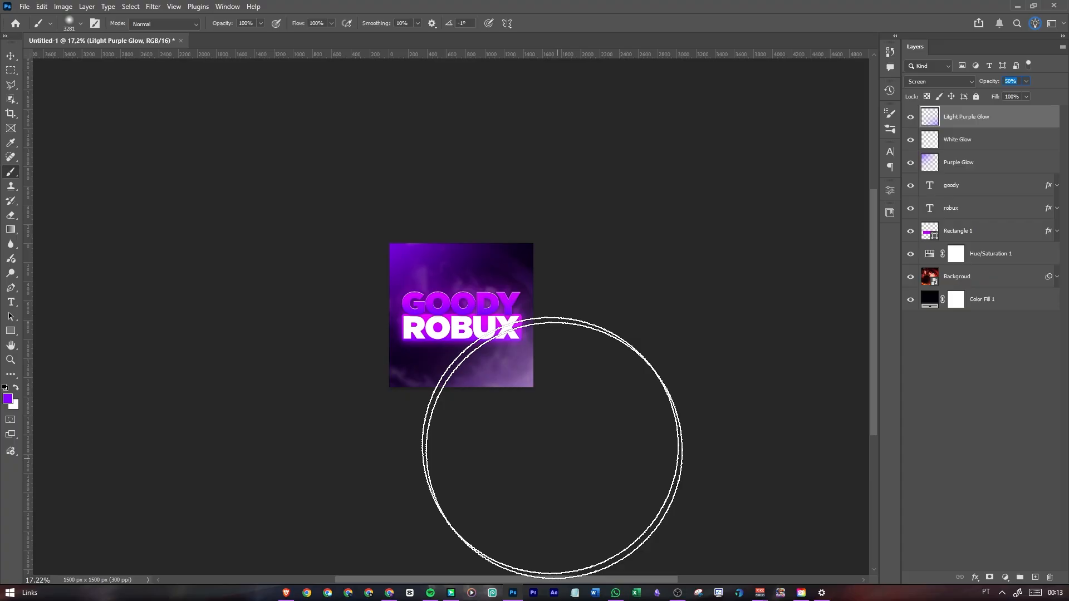
Switch to the Move tool and examine the finished logo with its corner glows, in close-up and as a whole
{"action": "left_click", "coordinate": [11, 56]}
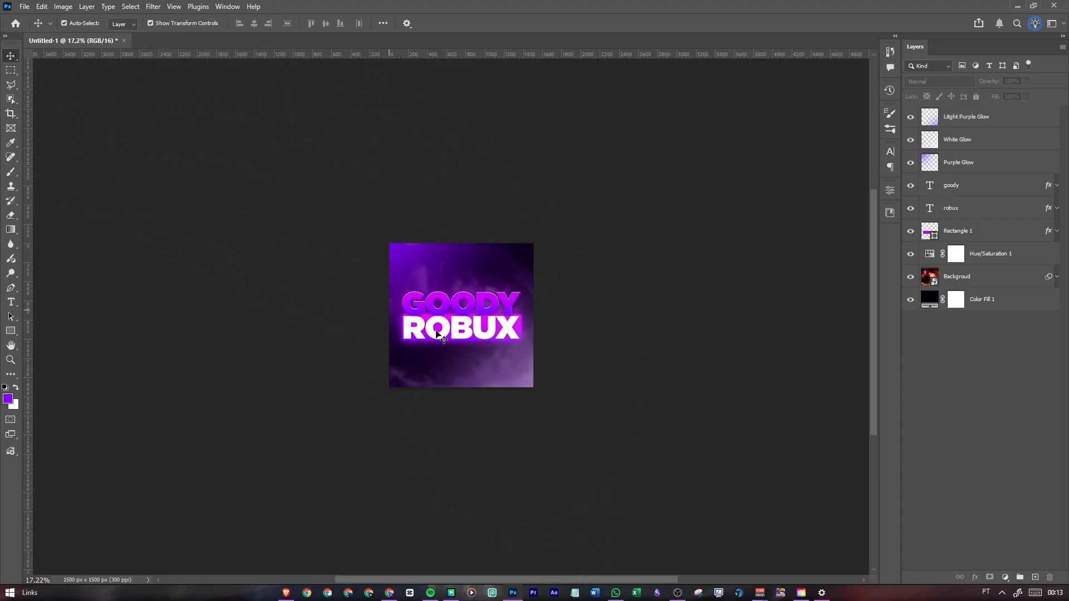
{"action": "scroll", "coordinate": [474, 329], "scroll_direction": "down", "scroll_amount": 4}
{"action": "scroll", "coordinate": [474, 330], "scroll_direction": "up", "scroll_amount": 3}
{"action": "scroll", "coordinate": [474, 330], "scroll_direction": "up", "scroll_amount": 5}
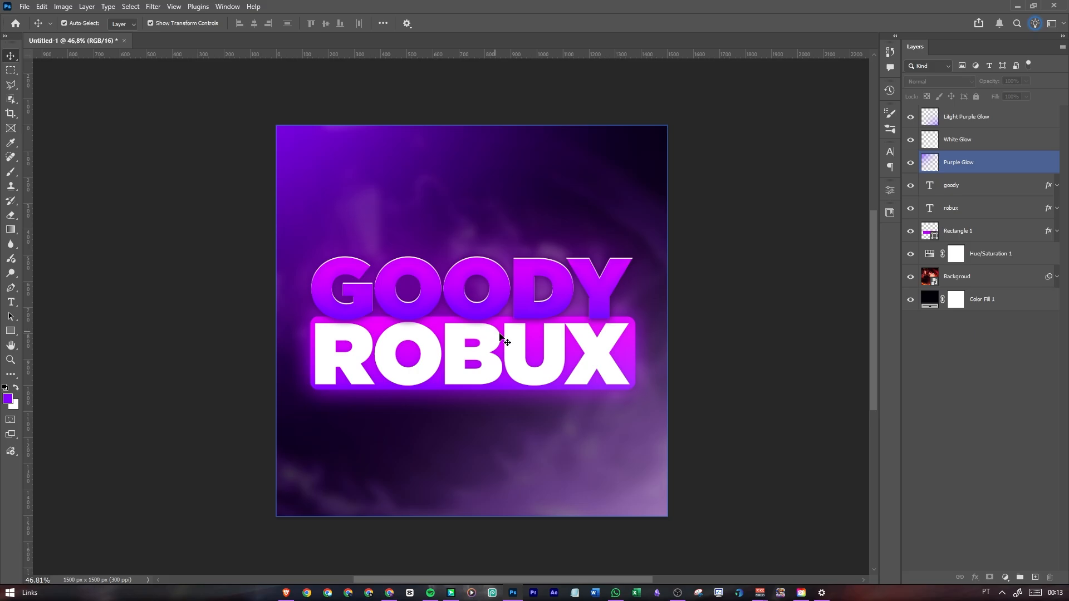
{"action": "scroll", "coordinate": [484, 289], "scroll_direction": "down", "scroll_amount": 2}
{"action": "scroll", "coordinate": [476, 289], "scroll_direction": "up", "scroll_amount": 2}
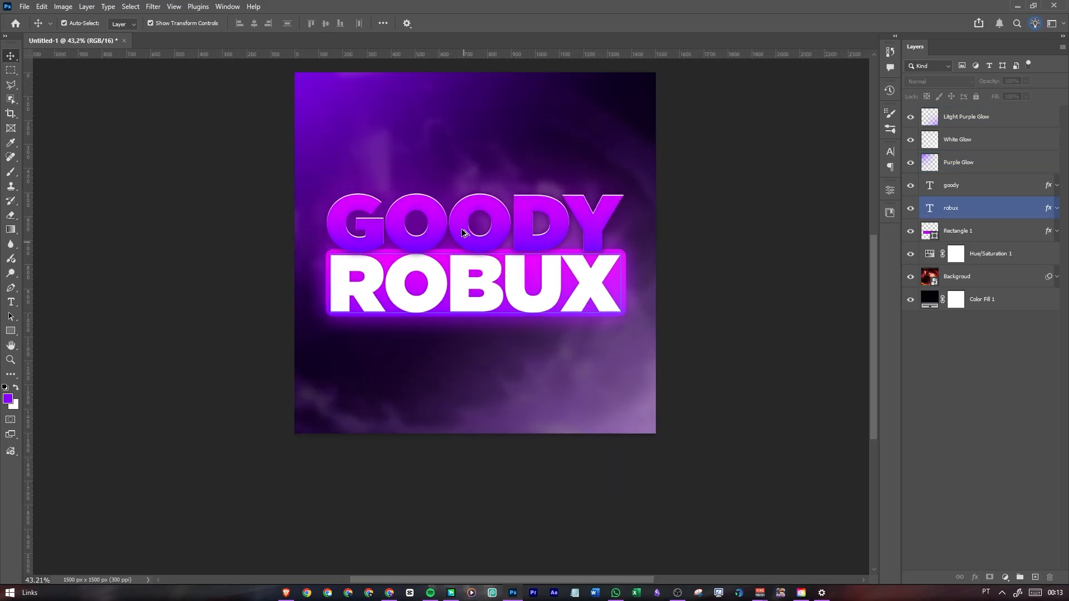
{"action": "scroll", "coordinate": [476, 289], "scroll_direction": "down", "scroll_amount": 2}
{"action": "scroll", "coordinate": [529, 243], "scroll_direction": "up", "scroll_amount": 1}
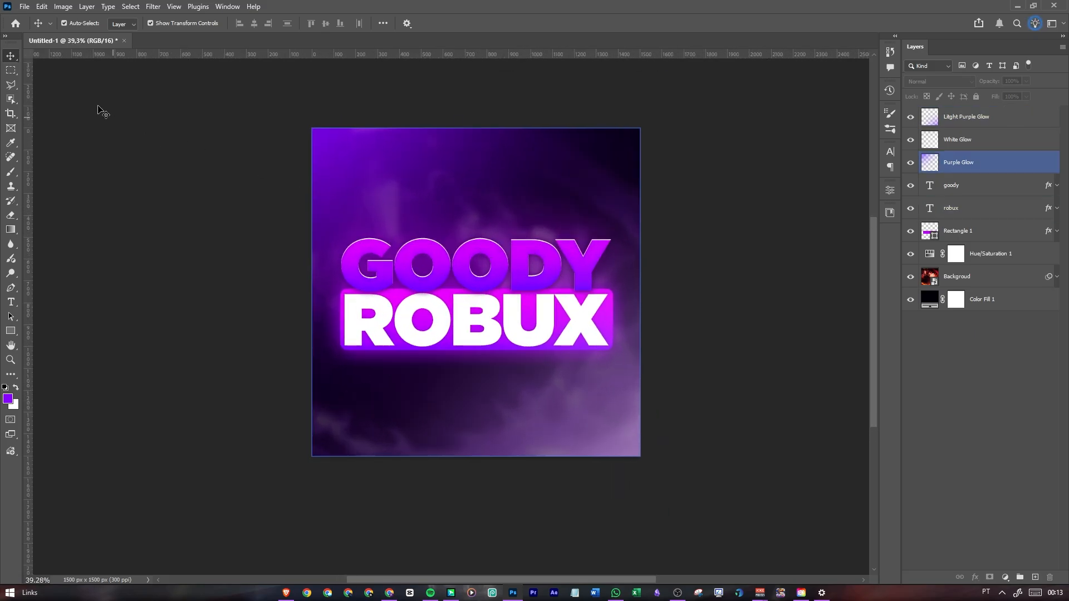
{"action": "left_click", "coordinate": [25, 7]}
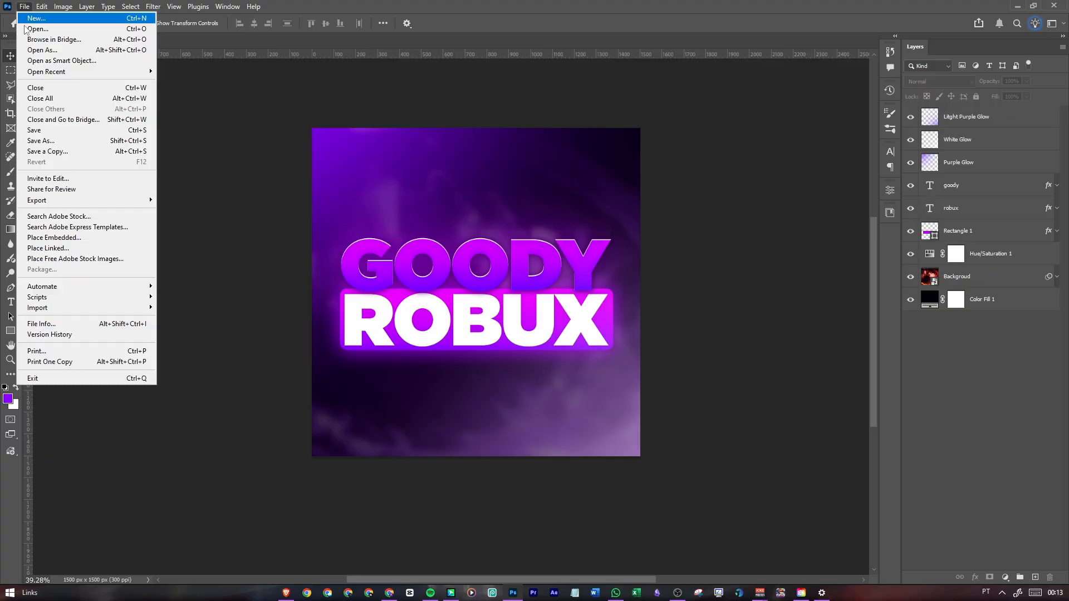
{"action": "mouse_move", "coordinate": [85, 312]}
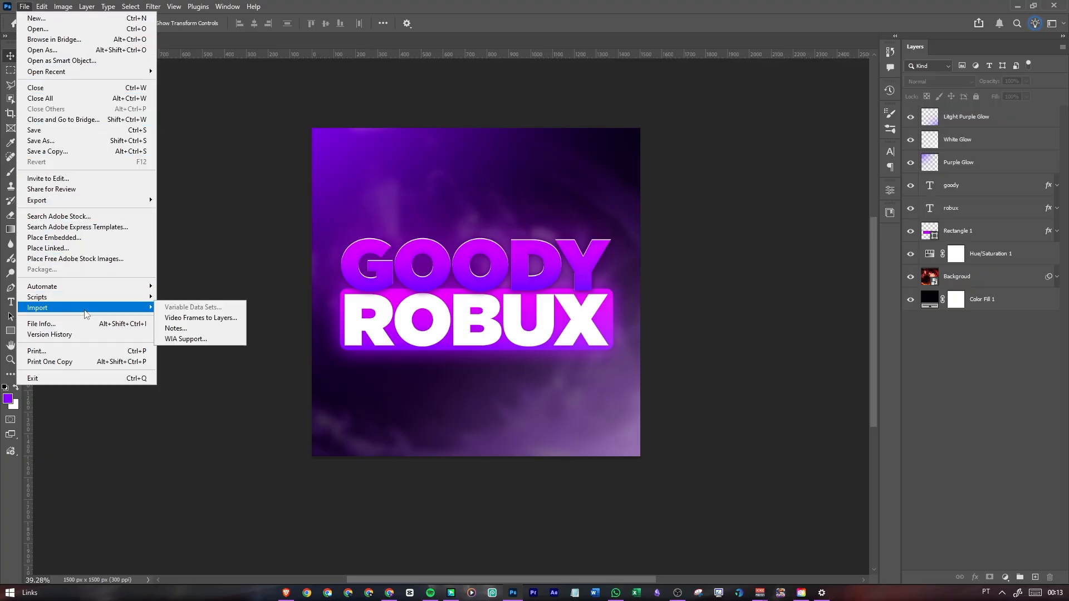
{"action": "left_click", "coordinate": [264, 165]}
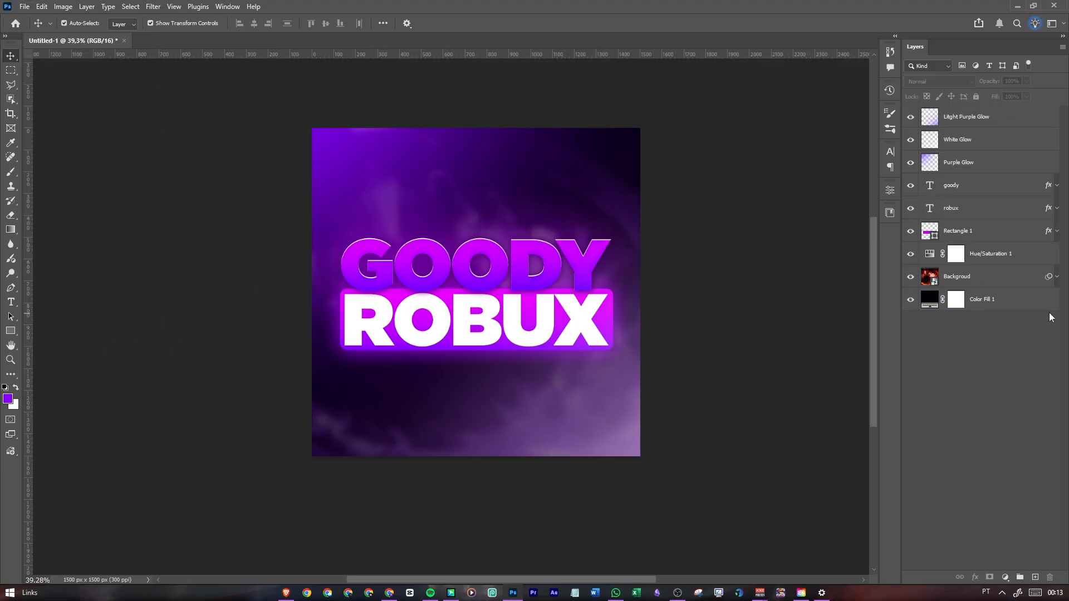
Select every layer from Color Fill 1 to Litght Purple Glow and group them as PFP
{"action": "left_click", "coordinate": [1023, 302]}
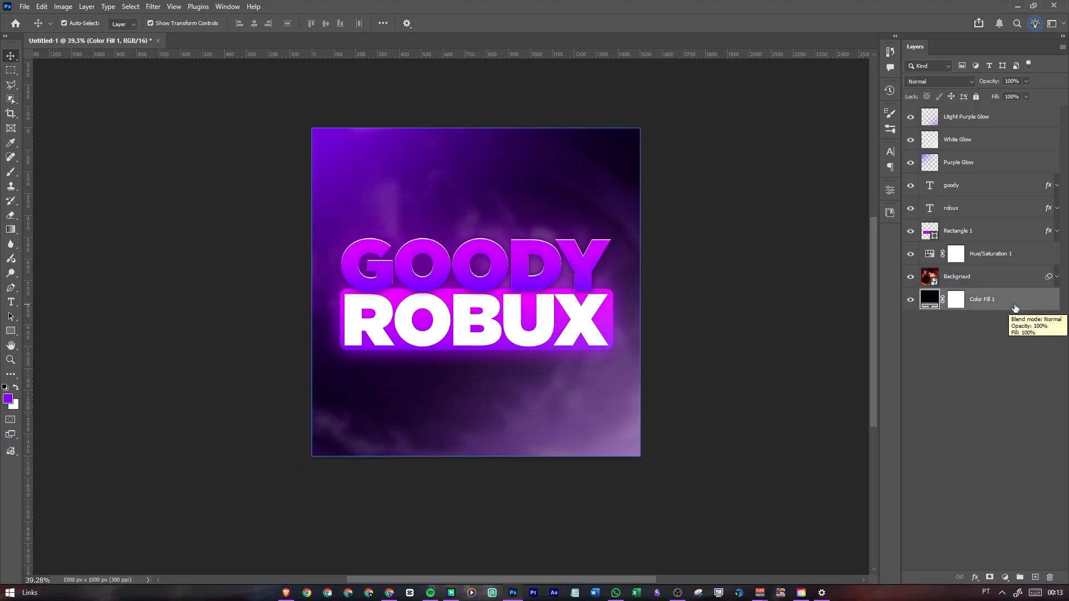
{"action": "left_click", "coordinate": [1009, 118]}
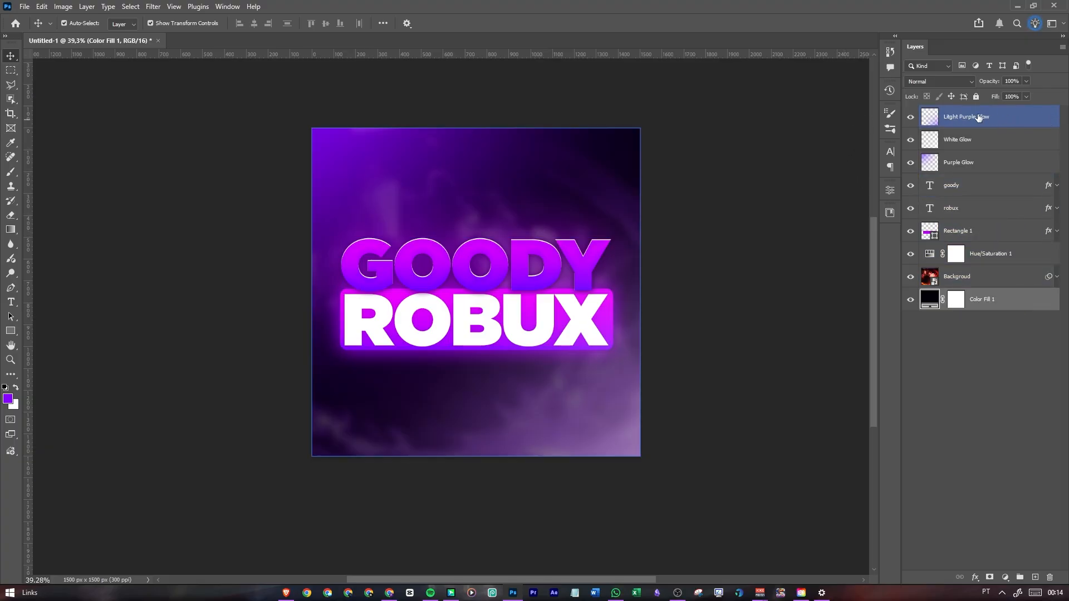
{"action": "left_click", "coordinate": [1028, 121], "text": "shift"}
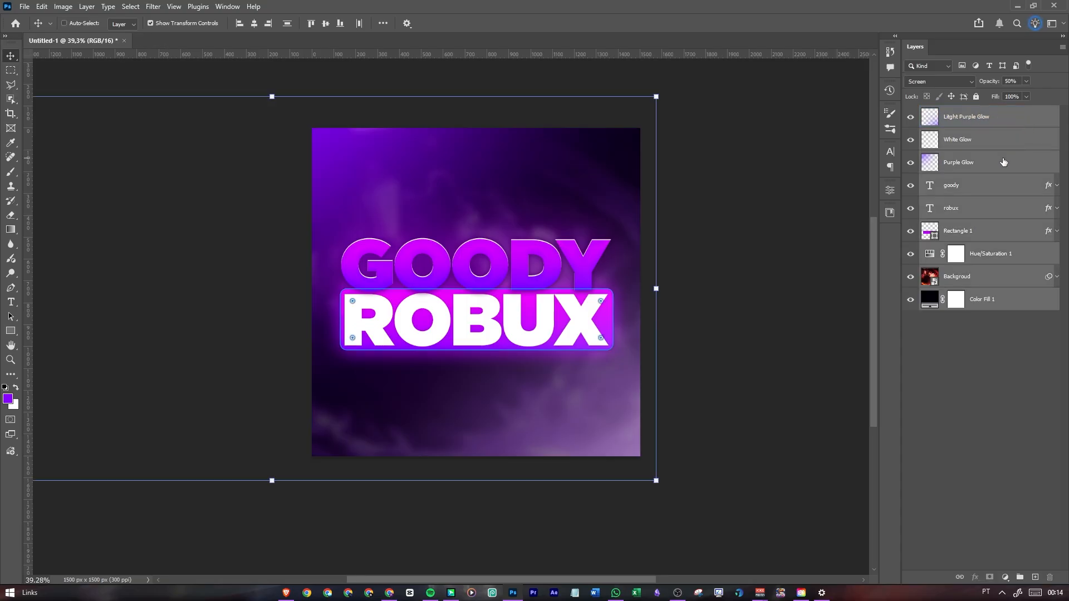
{"action": "key", "text": "ctrl+g"}
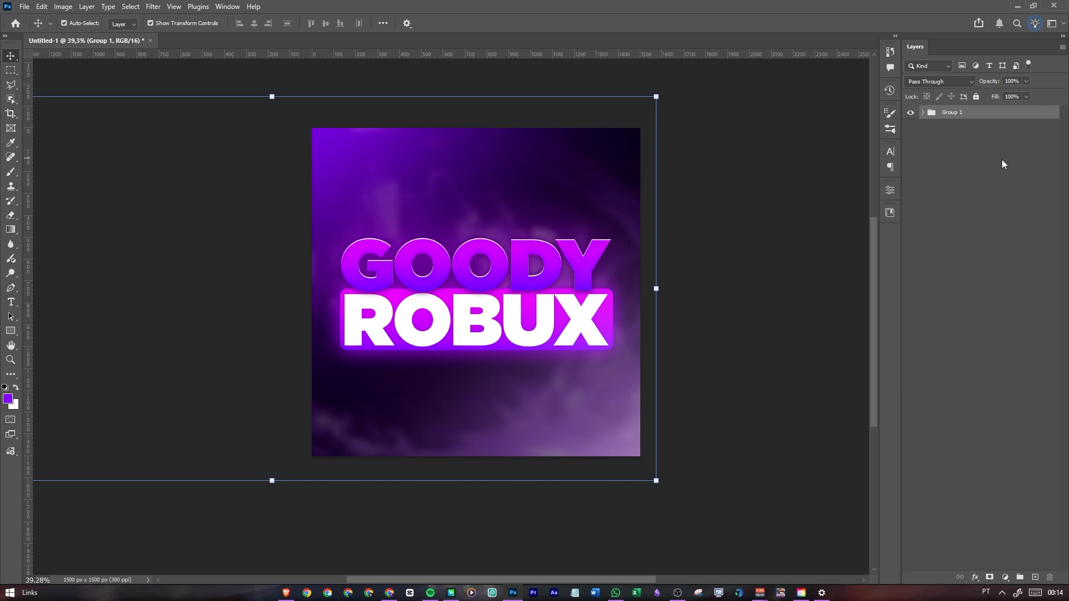
{"action": "double_click", "coordinate": [951, 113]}
{"action": "type", "text": "PFP"}
{"action": "key", "text": "Return"}
Open Notepad and write the shortcut note "ctrl + shift + alt + e"
{"action": "key", "text": "super"}
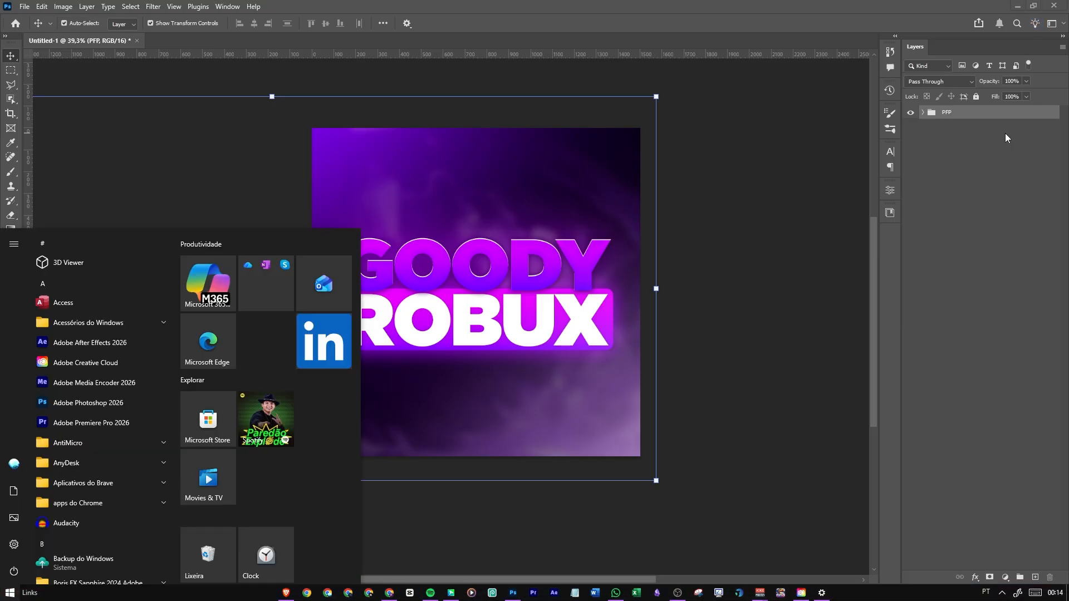
{"action": "type", "text": "blo"}
{"action": "key", "text": "Return"}
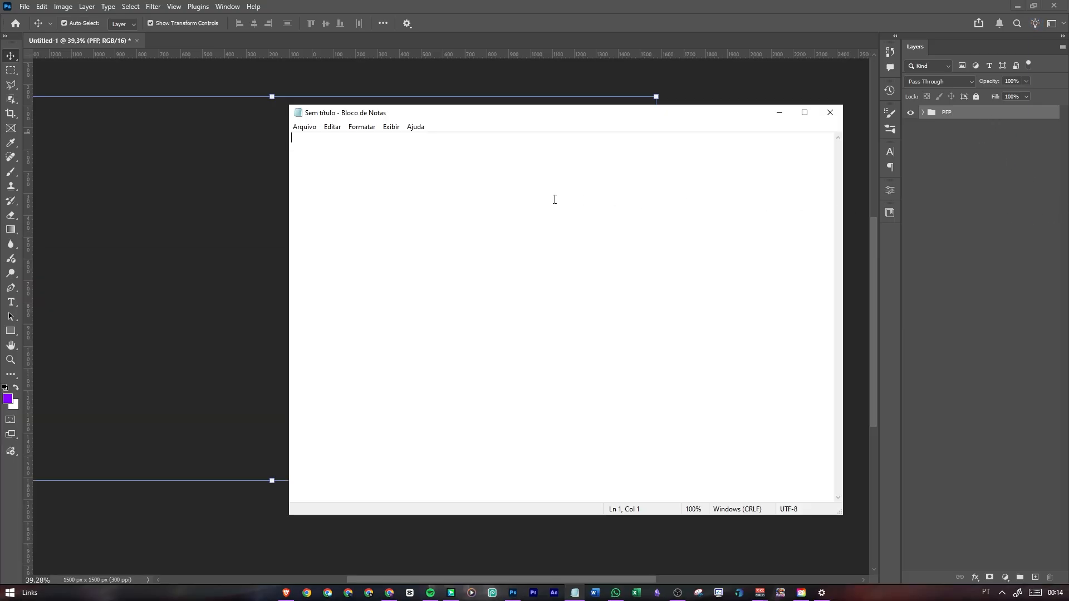
{"action": "type", "text": "ct"}
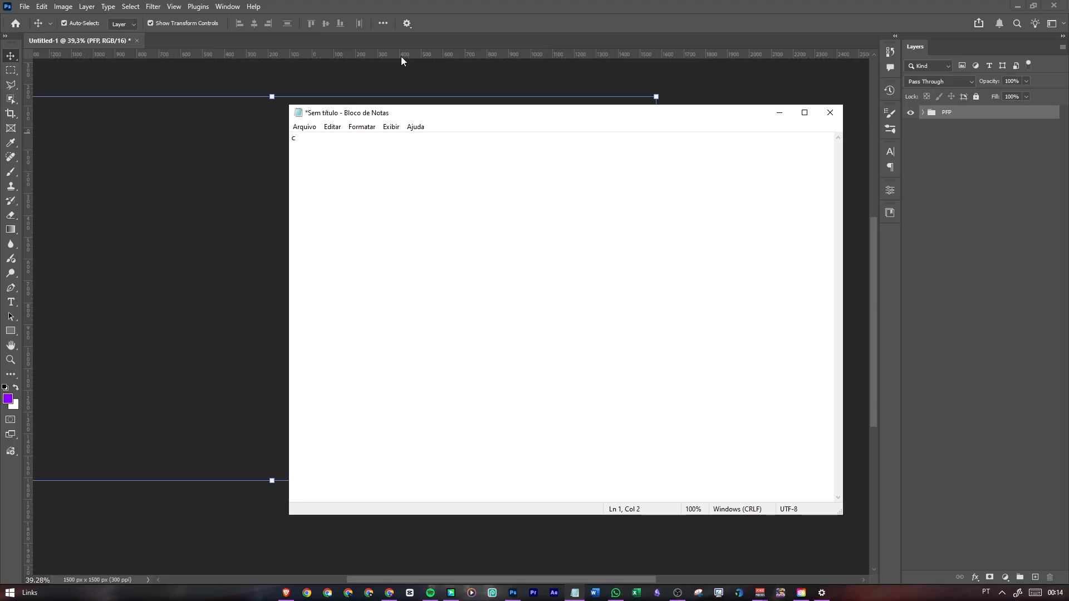
{"action": "type", "text": "rl + shift + alt + e"}
Highlight the shortcut text in the note to point it out, and minimize Notepad to return to Photoshop
{"action": "left_click_drag", "start_coordinate": [297, 140], "coordinate": [305, 139]}
{"action": "left_click_drag", "start_coordinate": [320, 139], "coordinate": [397, 138]}
{"action": "left_click_drag", "start_coordinate": [391, 140], "coordinate": [228, 142]}
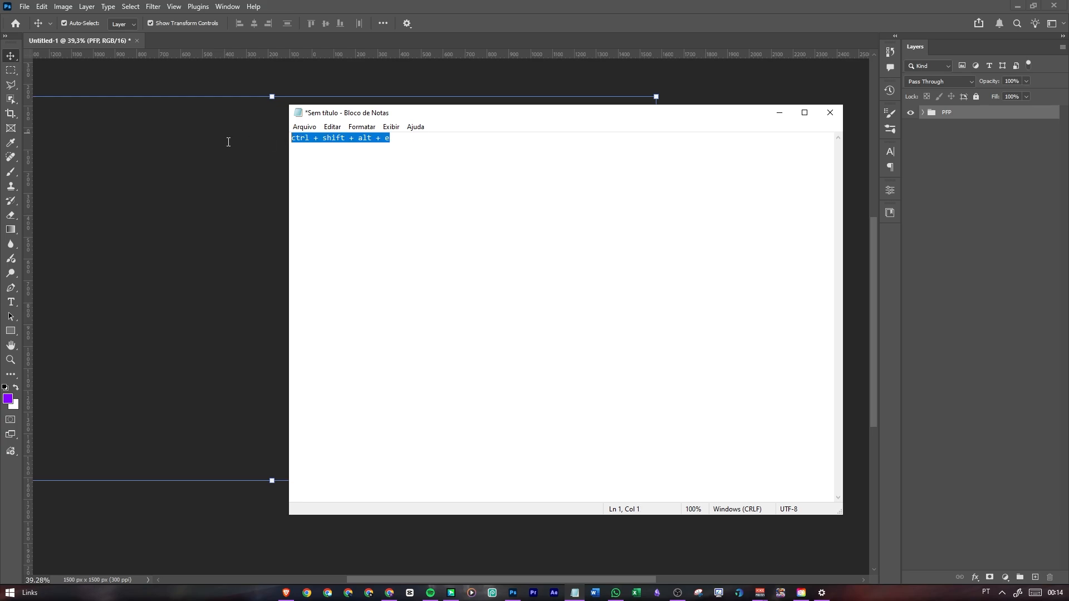
{"action": "left_click", "coordinate": [412, 140]}
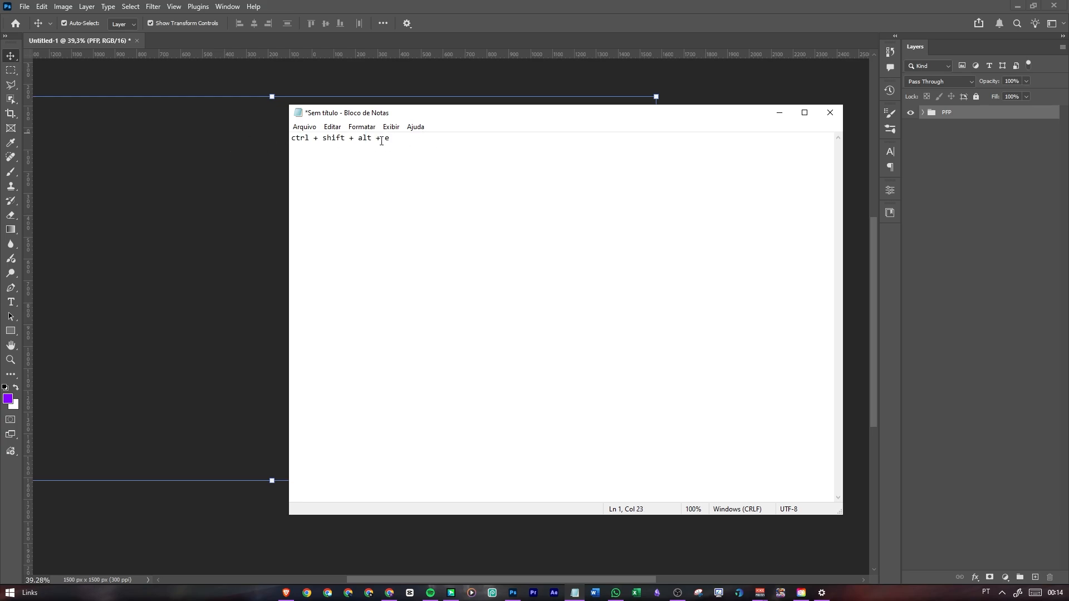
{"action": "key", "text": "ctrl+a"}
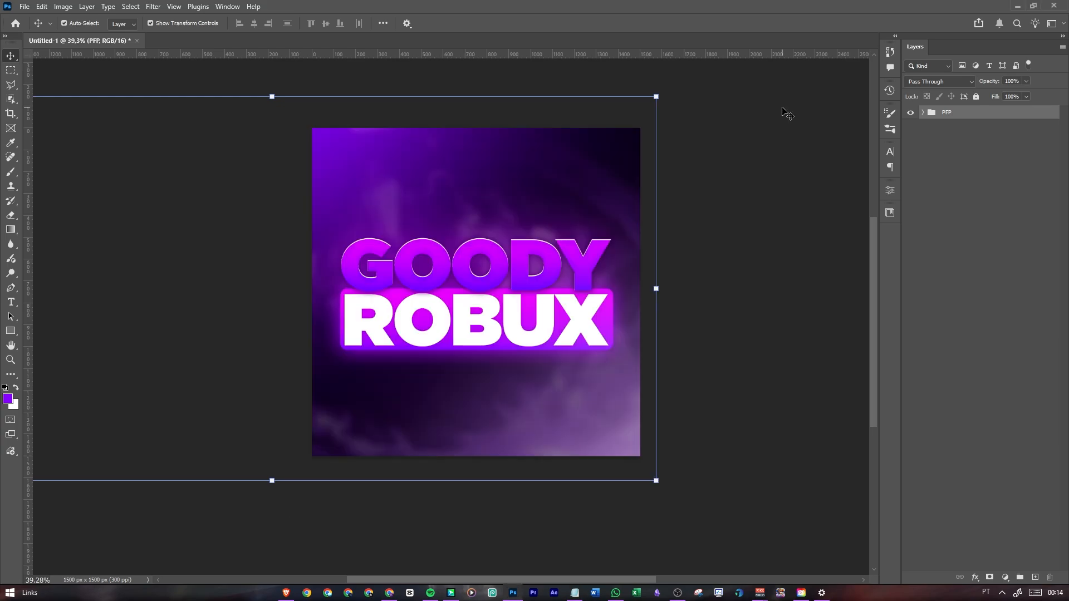
{"action": "left_click", "coordinate": [779, 113]}
Stamp all visible layers into a new layer above the PFP group and name it PFP
{"action": "key", "text": "ctrl"}
{"action": "key", "text": "ctrl+shift+alt+e"}
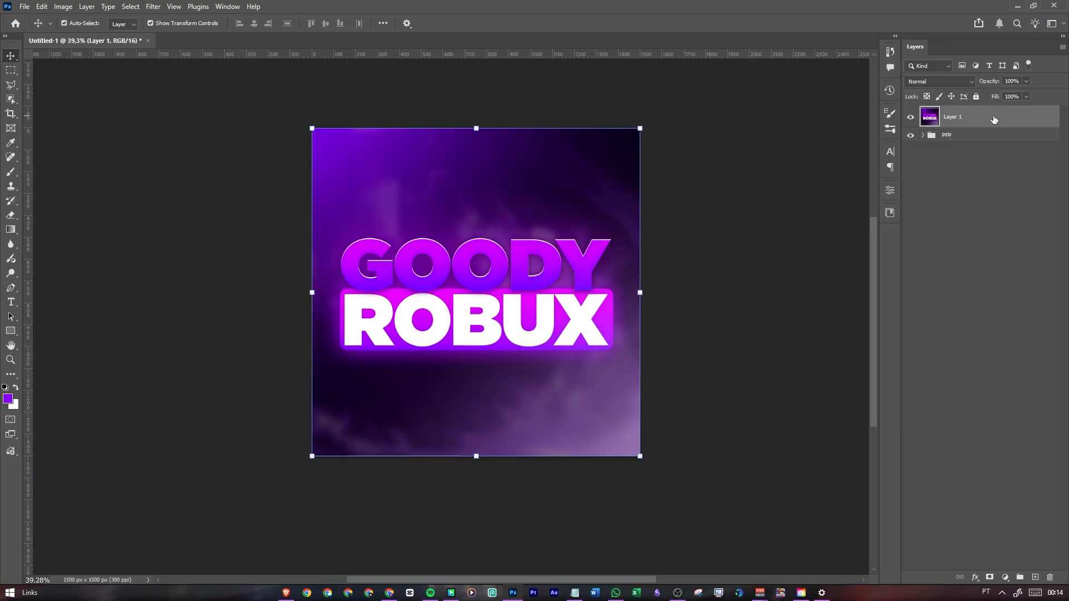
{"action": "double_click", "coordinate": [953, 119]}
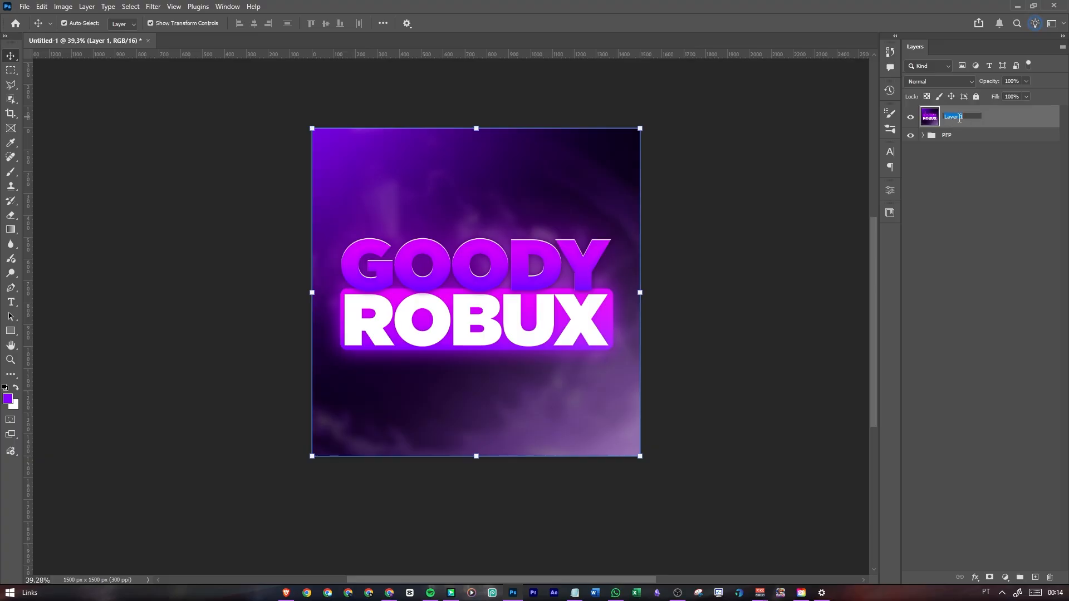
{"action": "type", "text": "PFP"}
{"action": "key", "text": "Return"}
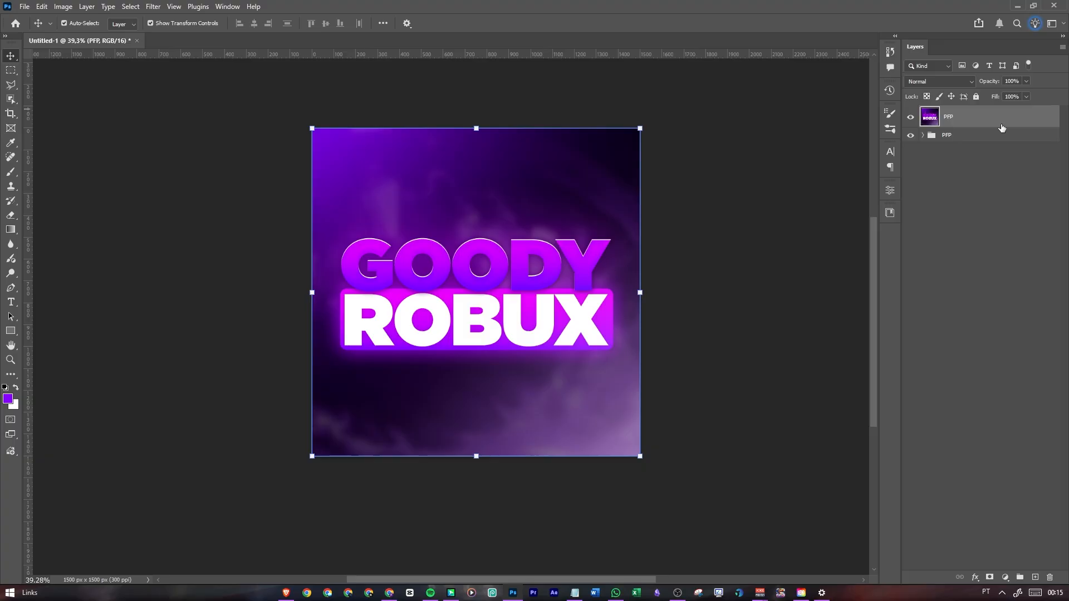
Convert the merged PFP layer to a smart object and open it in the Camera Raw Filter, closing the welcome screen
{"action": "right_click", "coordinate": [997, 121]}
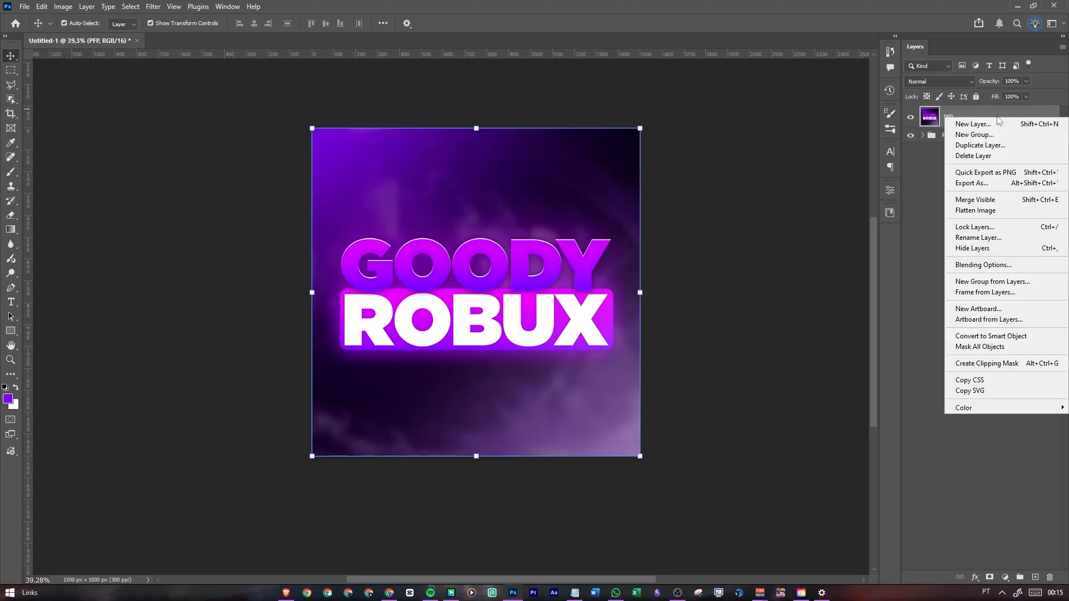
{"action": "left_click", "coordinate": [1005, 336]}
{"action": "left_click", "coordinate": [153, 6]}
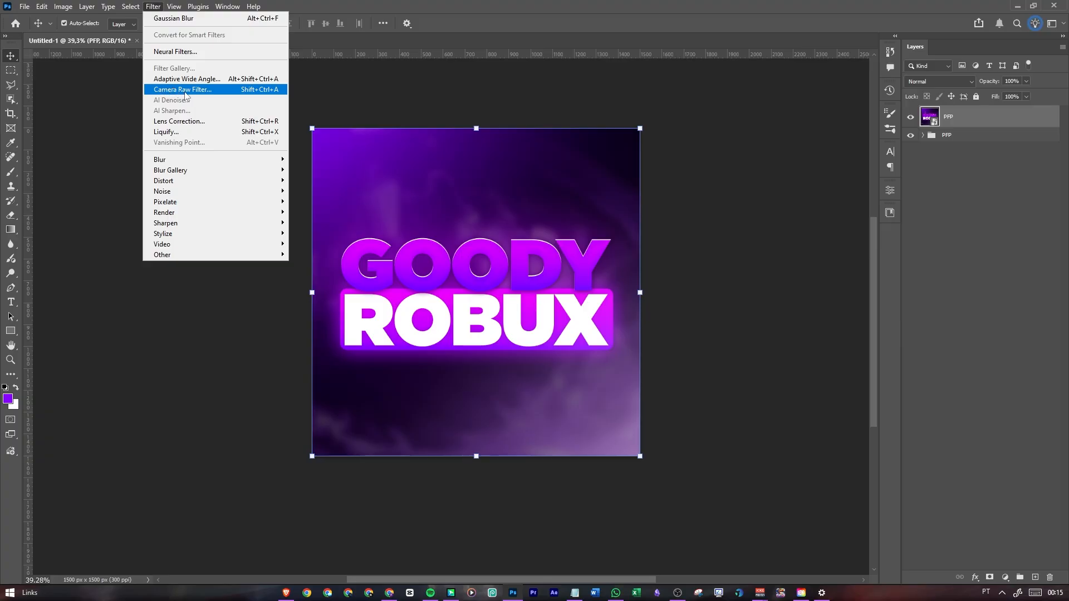
{"action": "key", "text": "Escape"}
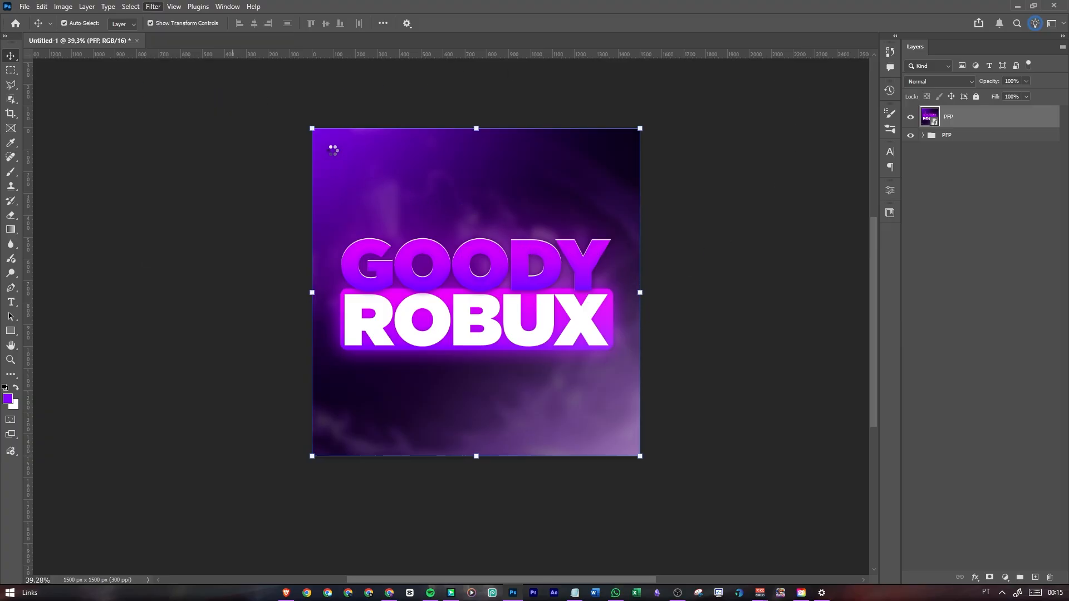
{"action": "key", "text": "ctrl+shift+a"}
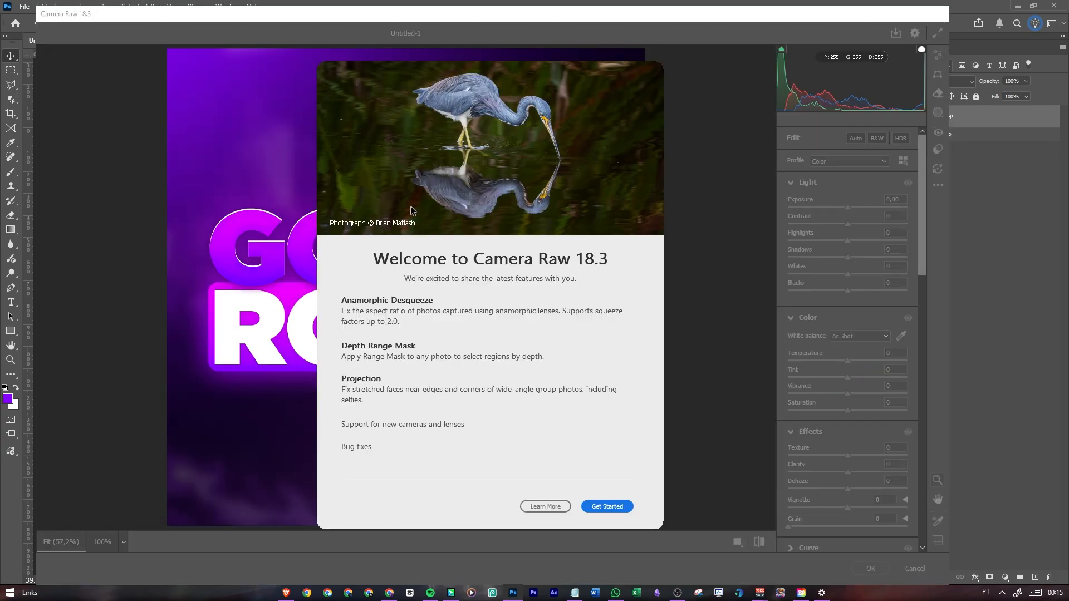
{"action": "left_click", "coordinate": [544, 507]}
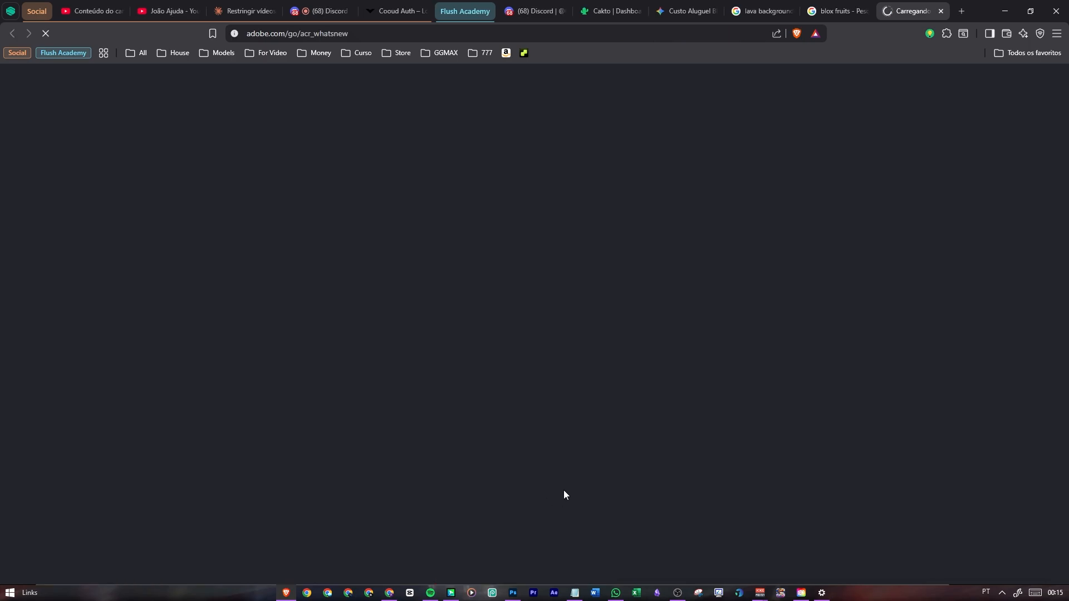
{"action": "left_click", "coordinate": [519, 510]}
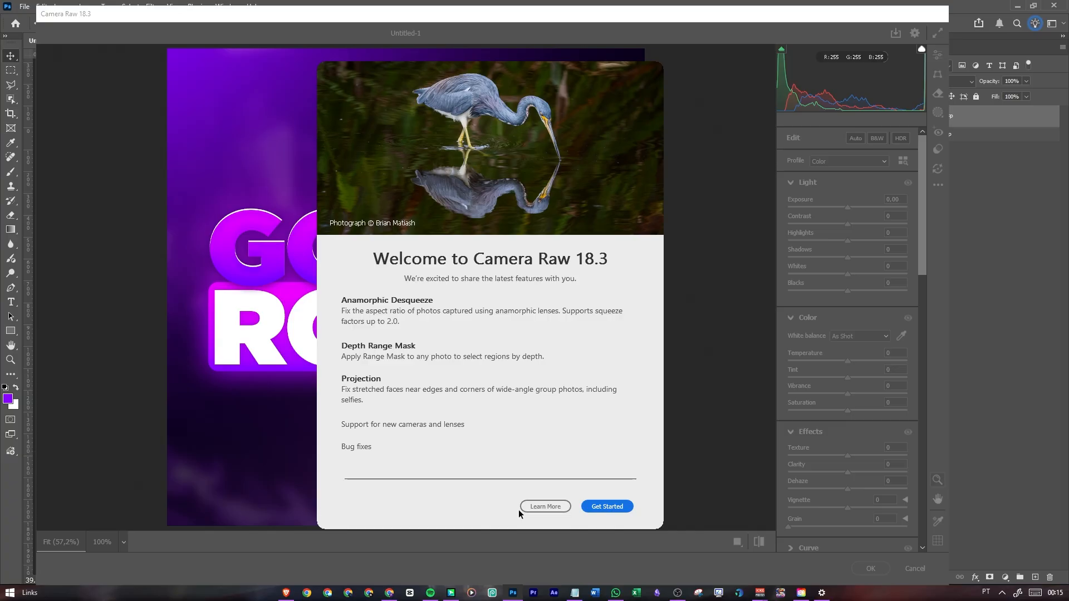
{"action": "left_click", "coordinate": [608, 507]}
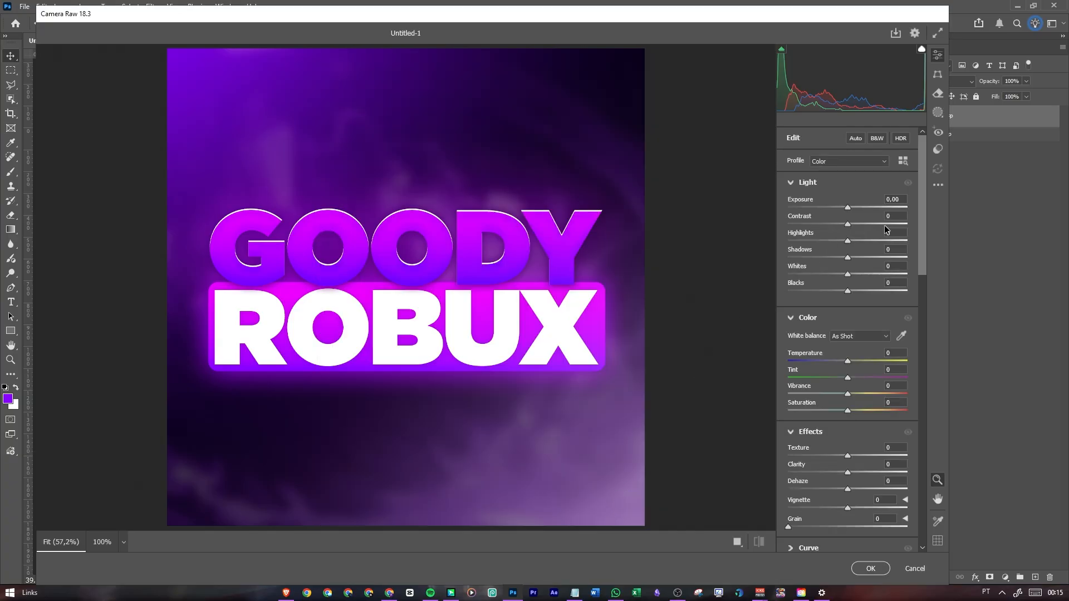
Set Contrast to +30, Temperature to +1, Tint to +19, Vibrance to +1 and Texture to +10
{"action": "mouse_move", "coordinate": [850, 225]}
{"action": "left_mouse_down"}
{"action": "mouse_move", "coordinate": [887, 226]}
{"action": "mouse_move", "coordinate": [864, 232]}
{"action": "left_mouse_up"}
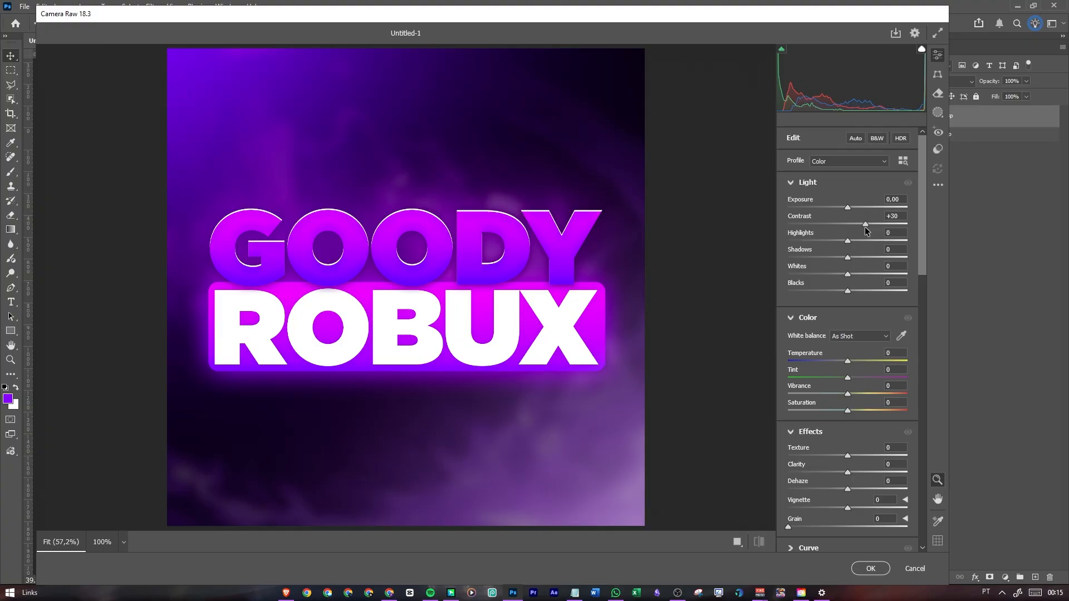
{"action": "left_click_drag", "start_coordinate": [865, 227], "coordinate": [865, 227]}
{"action": "left_click_drag", "start_coordinate": [849, 361], "coordinate": [852, 407]}
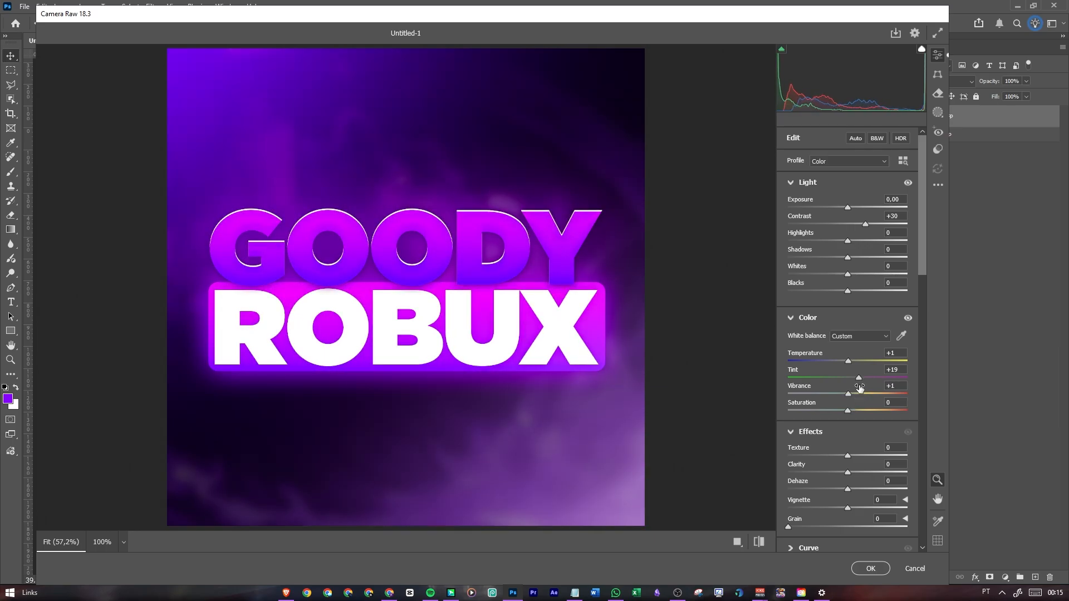
{"action": "scroll", "coordinate": [857, 378], "scroll_direction": "down", "scroll_amount": 3}
{"action": "mouse_move", "coordinate": [848, 321]}
{"action": "left_mouse_down"}
{"action": "mouse_move", "coordinate": [938, 333]}
{"action": "mouse_move", "coordinate": [905, 341]}
{"action": "mouse_move", "coordinate": [852, 329]}
{"action": "left_mouse_up"}
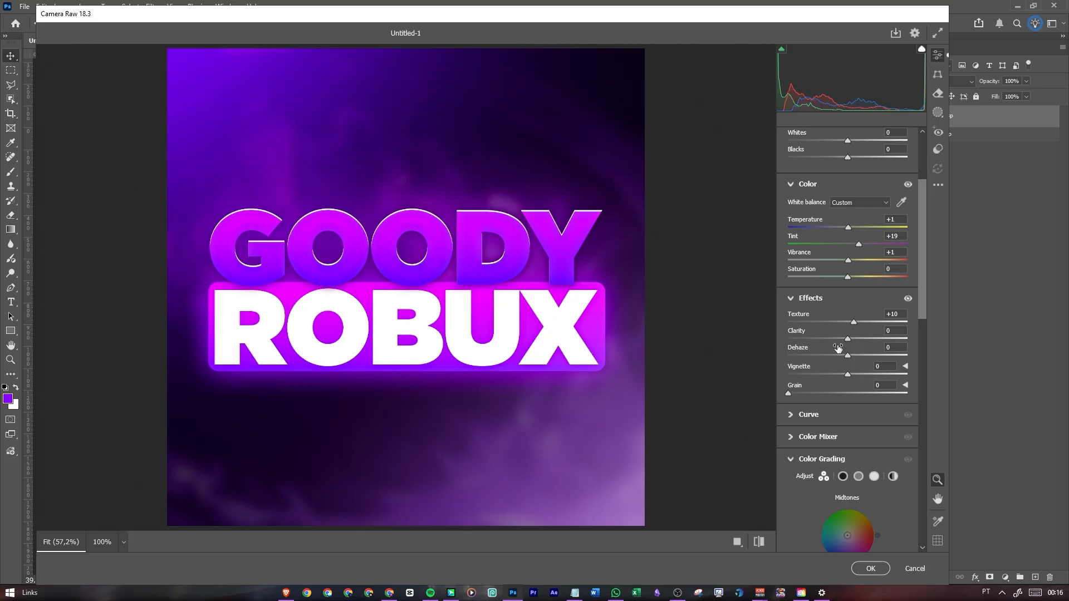
{"action": "left_click_drag", "start_coordinate": [847, 339], "coordinate": [900, 368]}
{"action": "key", "text": "ctrl+z"}
{"action": "key", "text": "ctrl+z"}
Set the Vignette to +1 and add film Grain of 5
{"action": "mouse_move", "coordinate": [847, 377]}
{"action": "left_mouse_down"}
{"action": "mouse_move", "coordinate": [834, 375]}
{"action": "mouse_move", "coordinate": [848, 374]}
{"action": "left_mouse_up"}
{"action": "left_click_drag", "start_coordinate": [804, 393], "coordinate": [813, 393]}
{"action": "left_click_drag", "start_coordinate": [788, 398], "coordinate": [795, 397]}
Color grade the midtones to hue 270, saturation 9, the shadows to hue 270, saturation 15, and tint the highlights slightly pinkish red
{"action": "scroll", "coordinate": [832, 397], "scroll_direction": "down", "scroll_amount": 3}
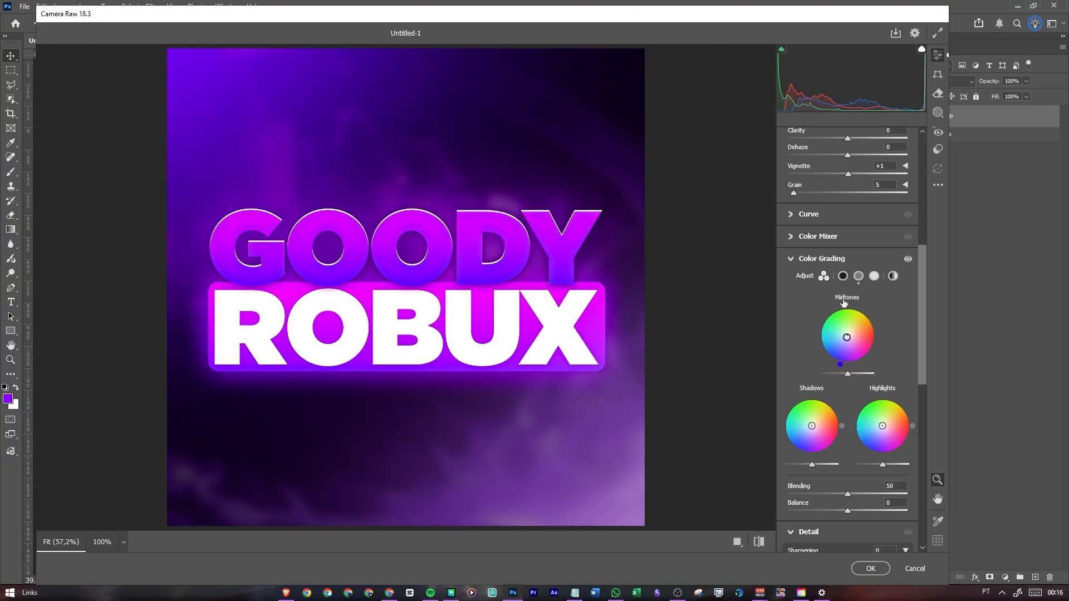
{"action": "left_click_drag", "start_coordinate": [841, 365], "coordinate": [846, 368]}
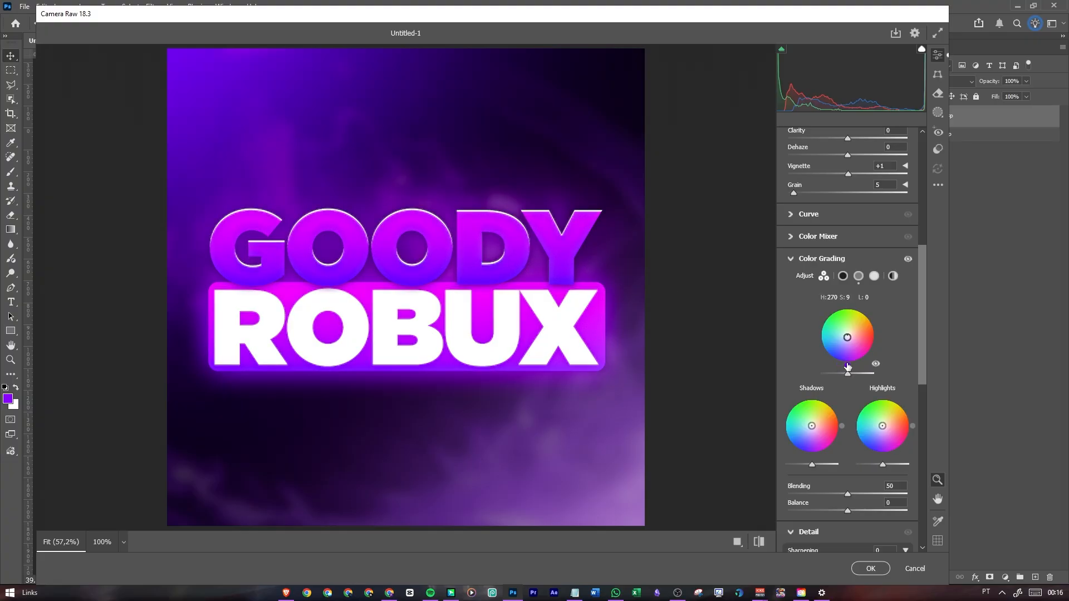
{"action": "left_click", "coordinate": [812, 429]}
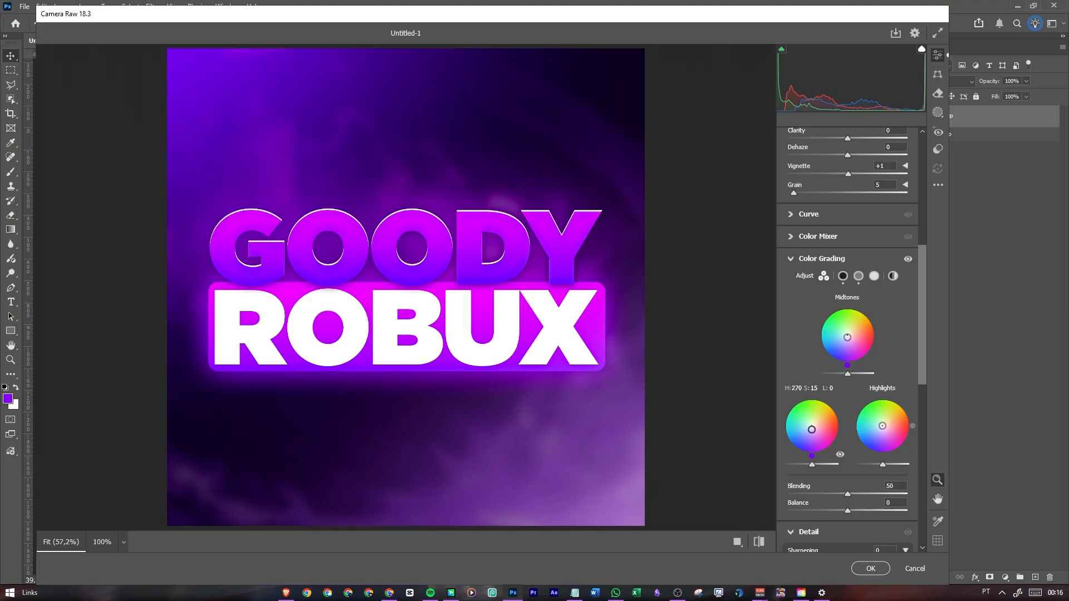
{"action": "left_click_drag", "start_coordinate": [882, 426], "coordinate": [882, 430]}
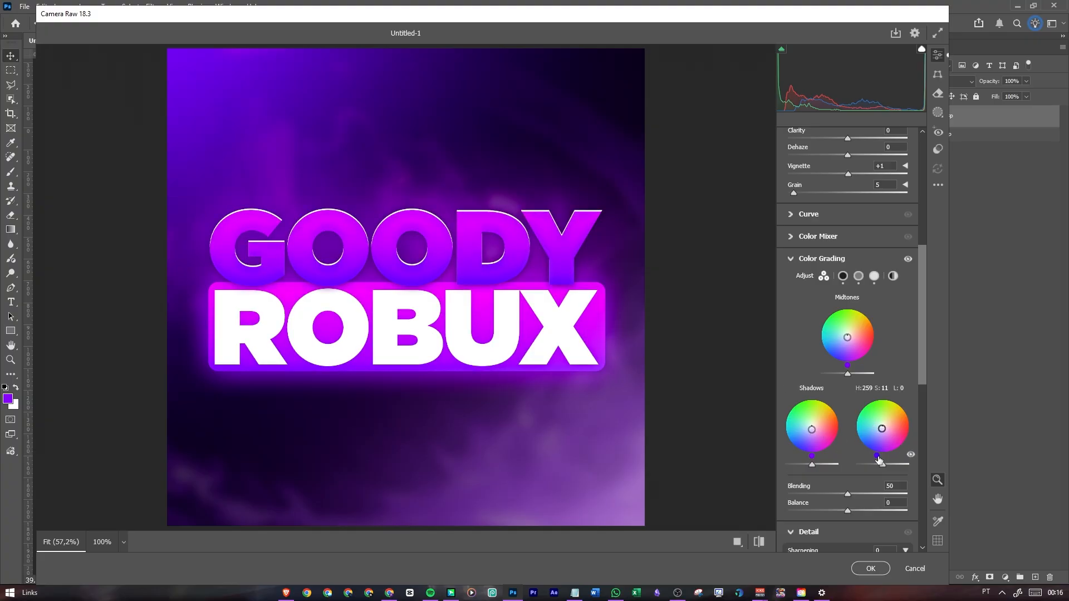
{"action": "left_click_drag", "start_coordinate": [878, 458], "coordinate": [913, 431]}
{"action": "left_click_drag", "start_coordinate": [983, 443], "coordinate": [1003, 472]}
Set Sharpening to 10, and try Color Noise Reduction at 100 before resetting it to 0
{"action": "scroll", "coordinate": [848, 409], "scroll_direction": "down", "scroll_amount": 4}
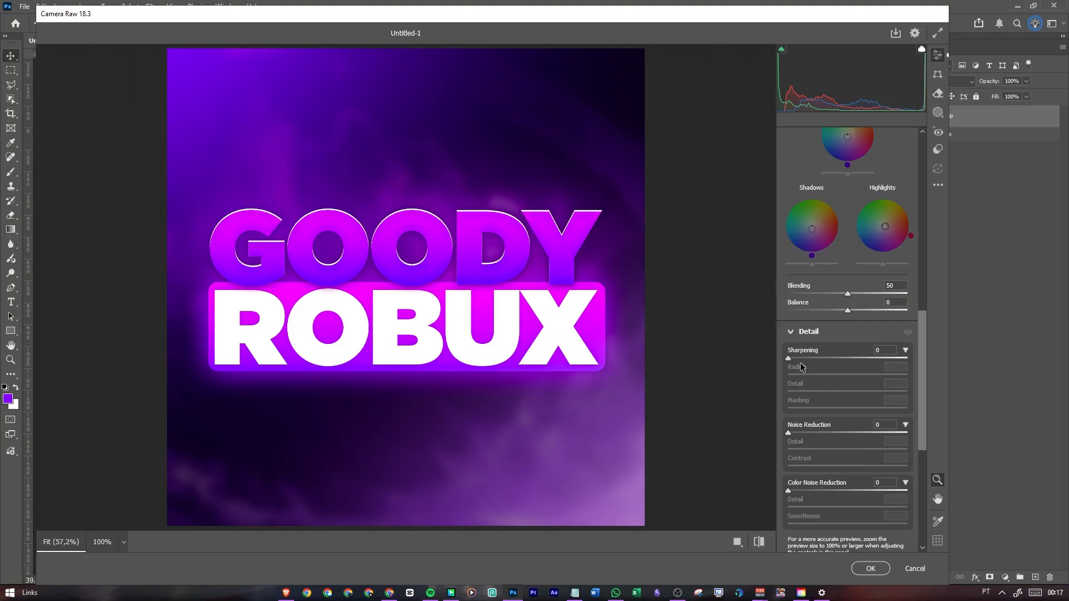
{"action": "left_click_drag", "start_coordinate": [791, 359], "coordinate": [762, 362]}
{"action": "left_click", "coordinate": [890, 349]}
{"action": "type", "text": "10"}
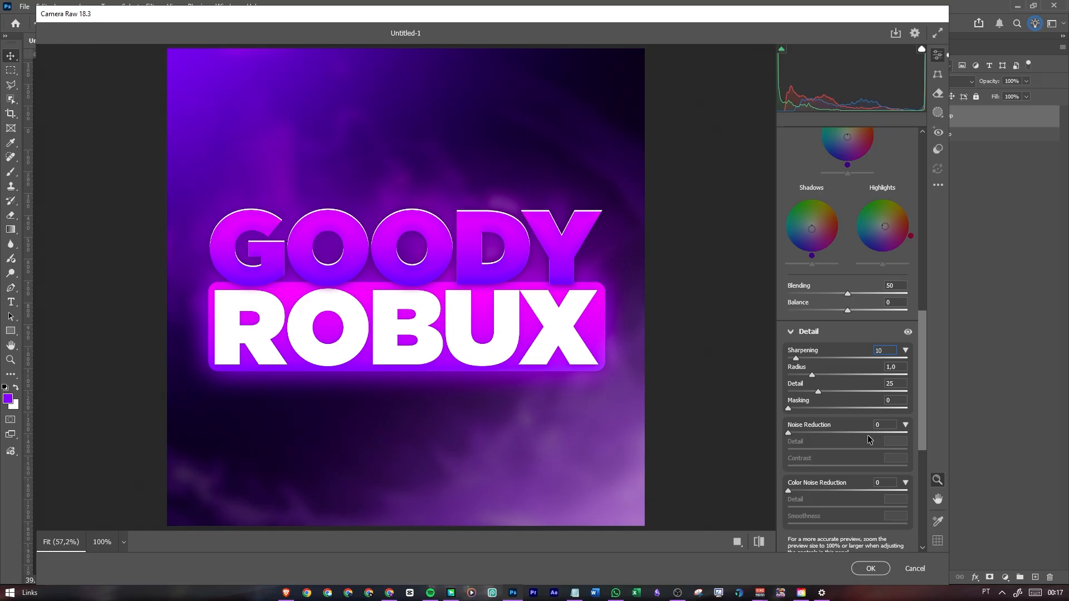
{"action": "left_click_drag", "start_coordinate": [788, 491], "coordinate": [940, 489]}
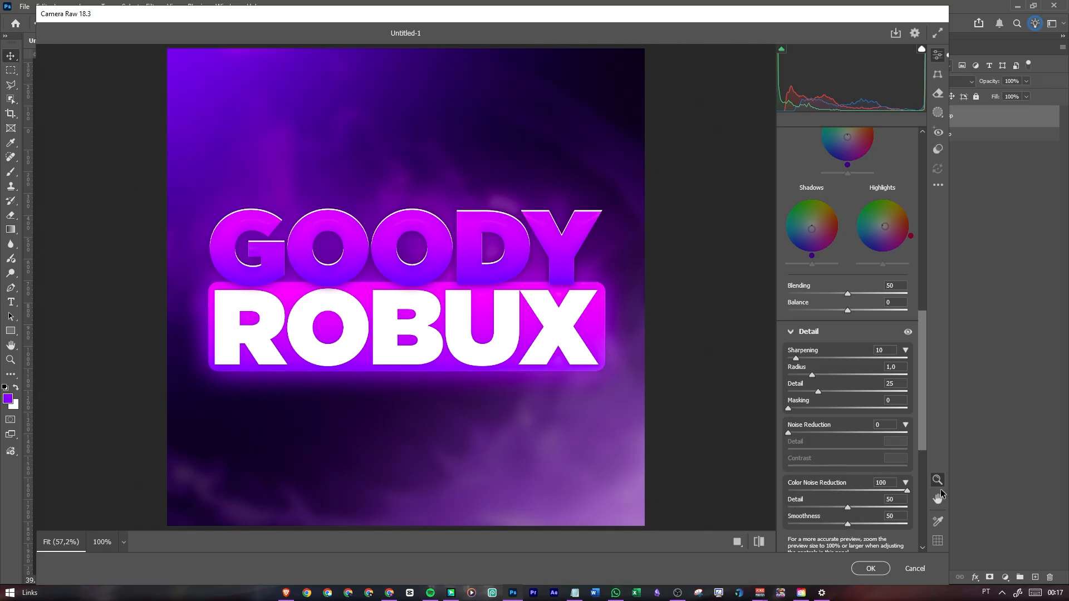
{"action": "double_click", "coordinate": [800, 481]}
Try extreme Calibration hue shifts on the Red, Green and Blue Primary, resetting each one to 0
{"action": "scroll", "coordinate": [800, 479], "scroll_direction": "down", "scroll_amount": 5}
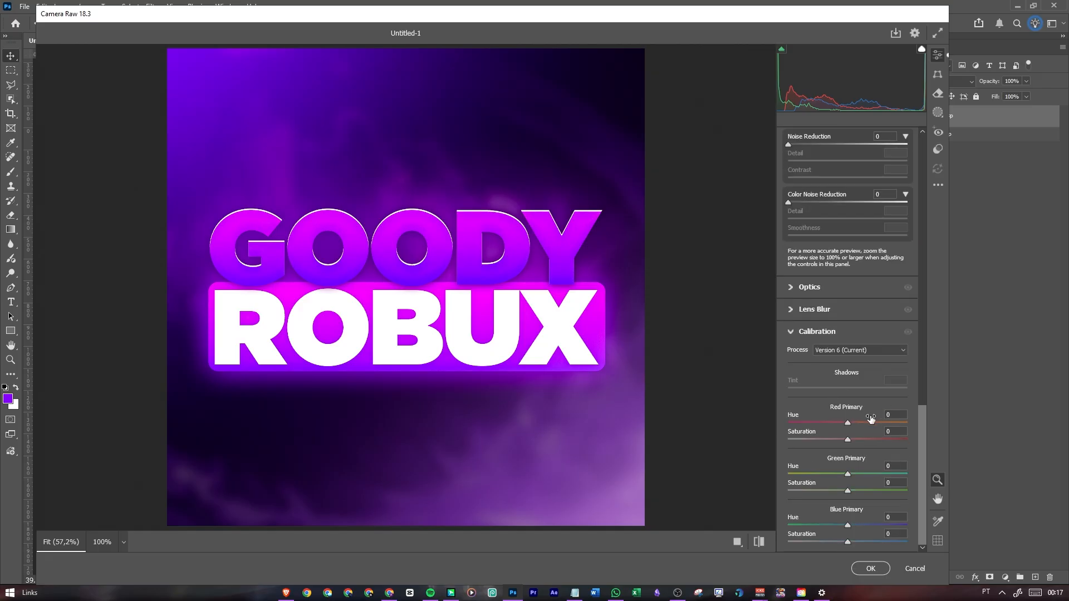
{"action": "left_click_drag", "start_coordinate": [847, 424], "coordinate": [721, 418]}
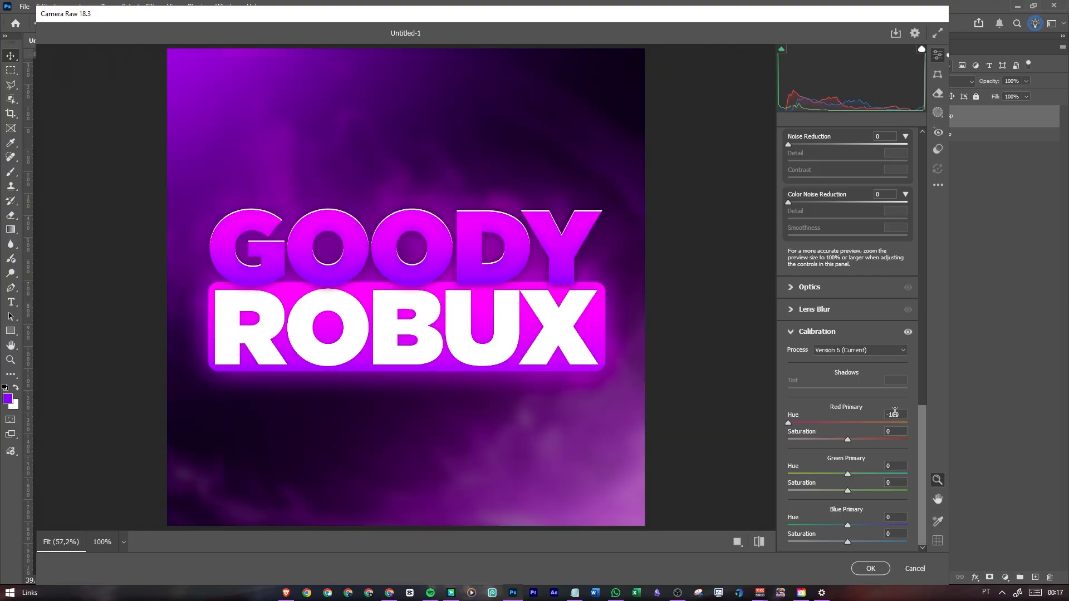
{"action": "type", "text": "0"}
{"action": "left_click_drag", "start_coordinate": [847, 475], "coordinate": [911, 473]}
{"action": "left_click", "coordinate": [893, 466]}
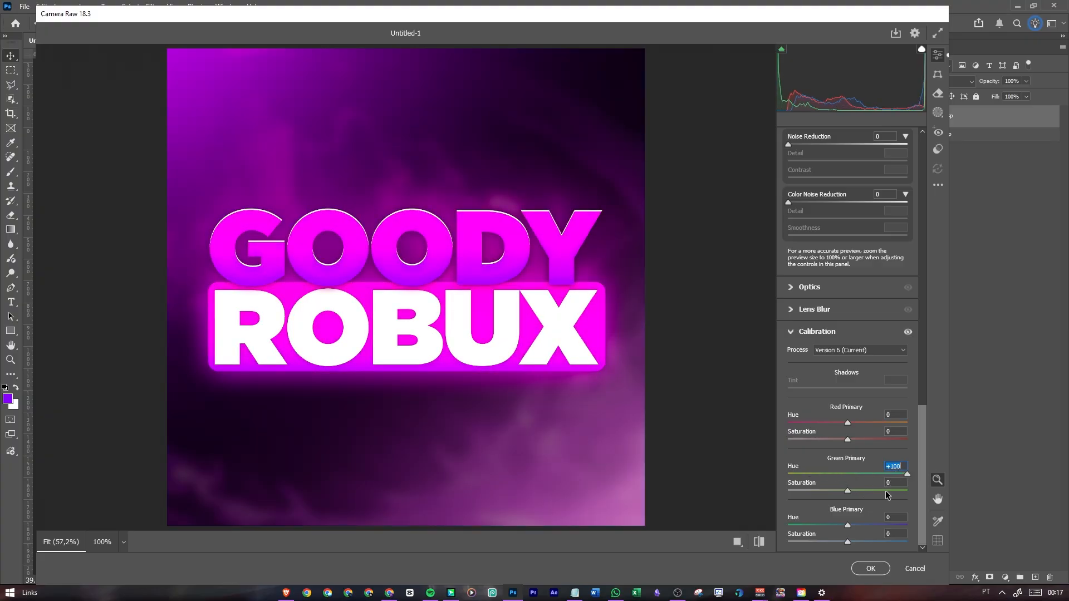
{"action": "type", "text": "0"}
{"action": "left_click_drag", "start_coordinate": [847, 528], "coordinate": [747, 508]}
{"action": "left_click", "coordinate": [892, 518]}
{"action": "type", "text": "0"}
Set the Calibration hue of the Red Primary to +4 and fine-tune the Green and Blue Primary hues
{"action": "mouse_move", "coordinate": [844, 425]}
{"action": "left_mouse_down"}
{"action": "mouse_move", "coordinate": [813, 424]}
{"action": "mouse_move", "coordinate": [899, 433]}
{"action": "mouse_move", "coordinate": [850, 434]}
{"action": "left_mouse_up"}
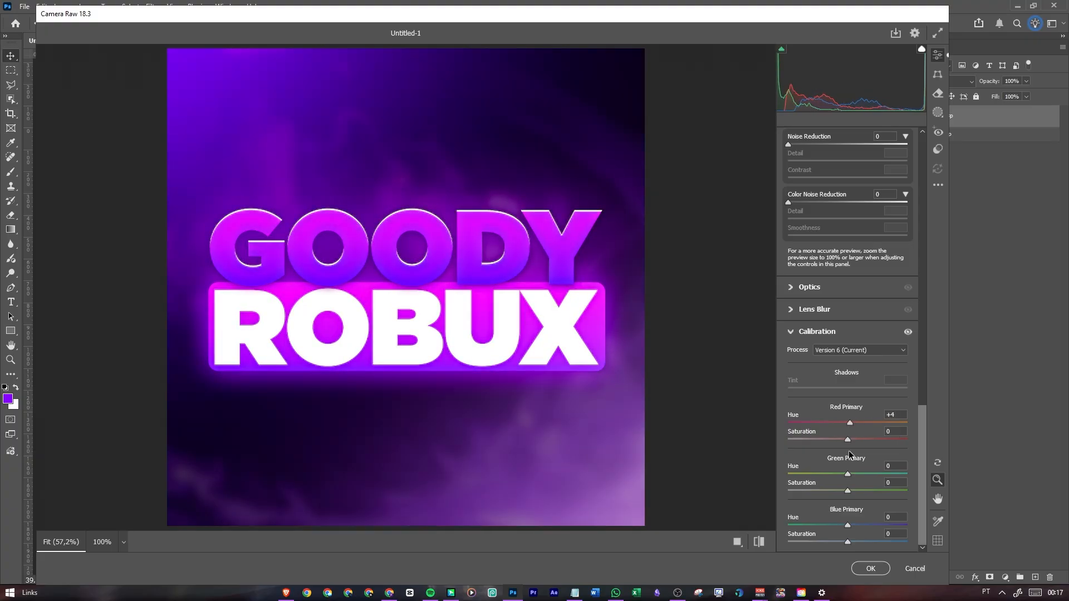
{"action": "left_click_drag", "start_coordinate": [848, 474], "coordinate": [849, 528]}
{"action": "scroll", "coordinate": [849, 419], "scroll_direction": "up", "scroll_amount": 5}
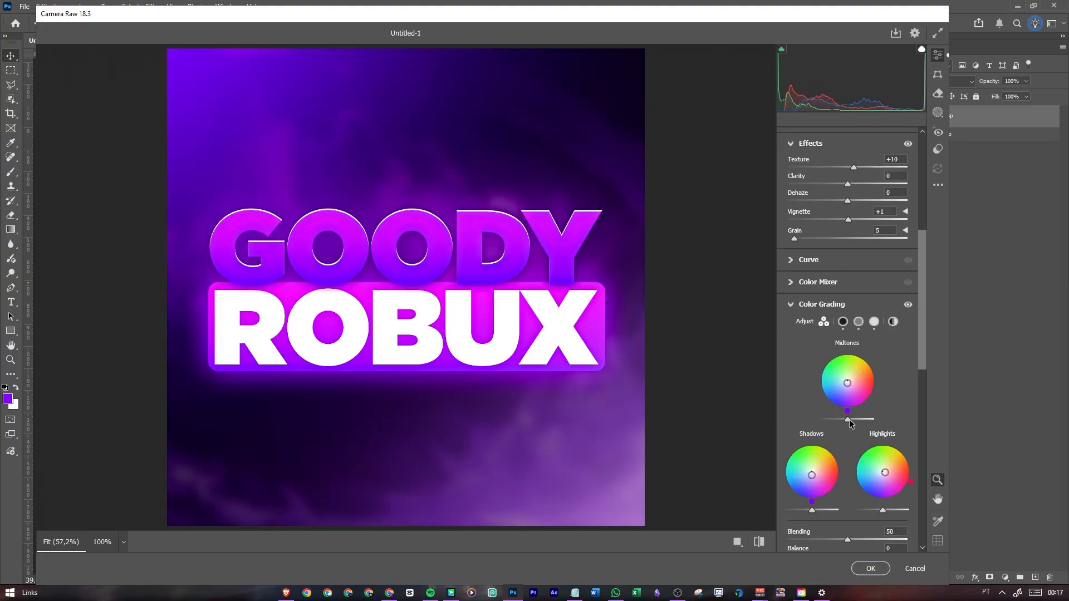
Apply the Camera Raw adjustments to the merged PFP smart object
{"action": "scroll", "coordinate": [849, 419], "scroll_direction": "up", "scroll_amount": 5}
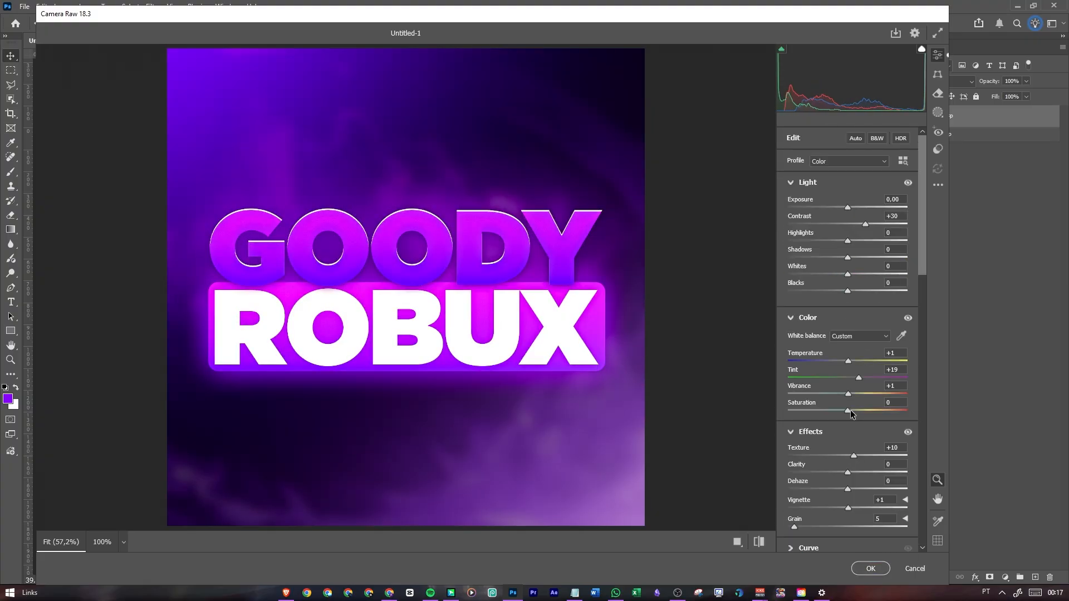
{"action": "left_click", "coordinate": [870, 568]}
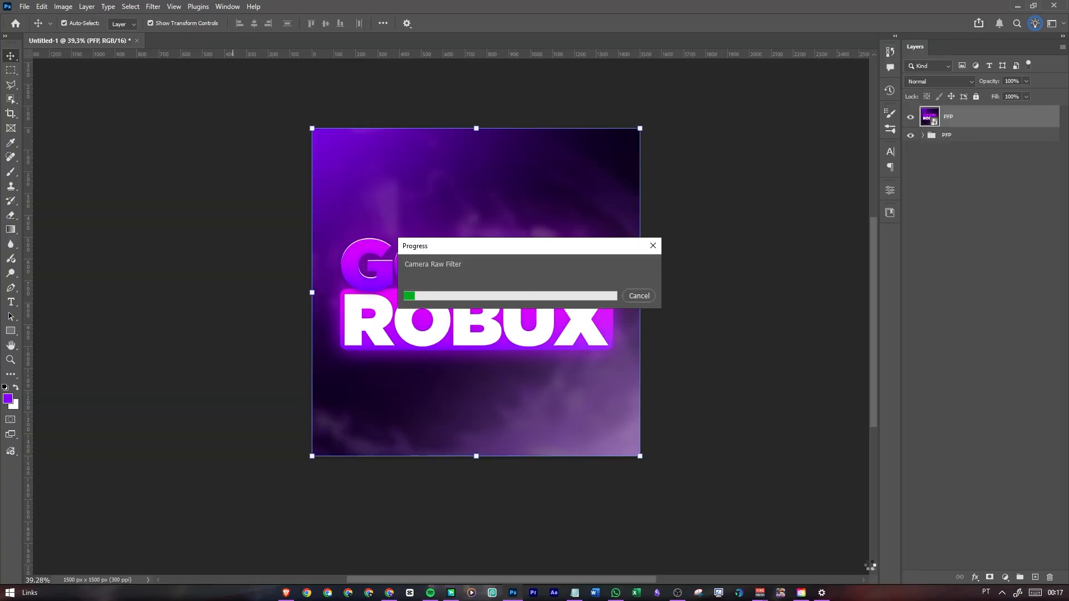
Compare the artwork before and after the Camera Raw filter by toggling the filtered PFP layer's visibility, and inspect it up close
{"action": "left_click", "coordinate": [909, 119]}
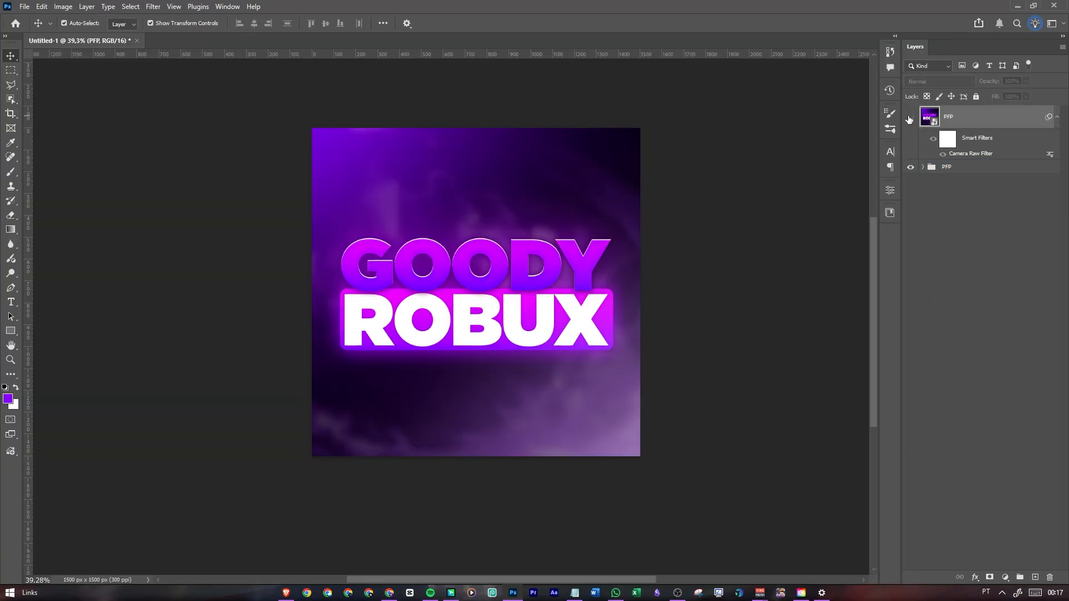
{"action": "left_click", "coordinate": [909, 118]}
{"action": "scroll", "coordinate": [479, 266], "scroll_direction": "up", "scroll_amount": 5}
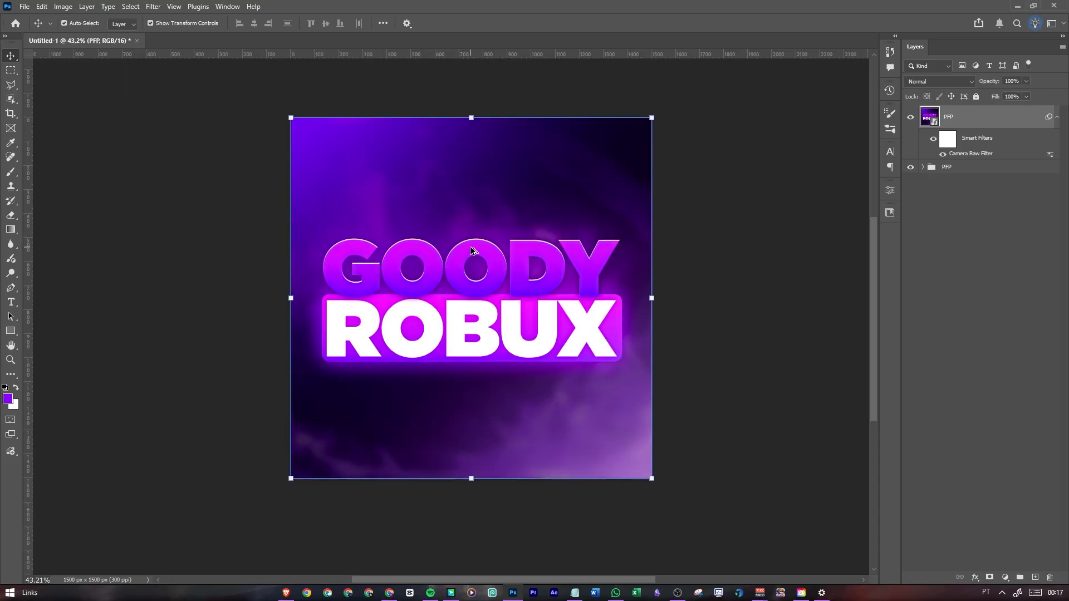
{"action": "scroll", "coordinate": [477, 262], "scroll_direction": "down", "scroll_amount": 3}
{"action": "scroll", "coordinate": [477, 262], "scroll_direction": "up", "scroll_amount": 2}
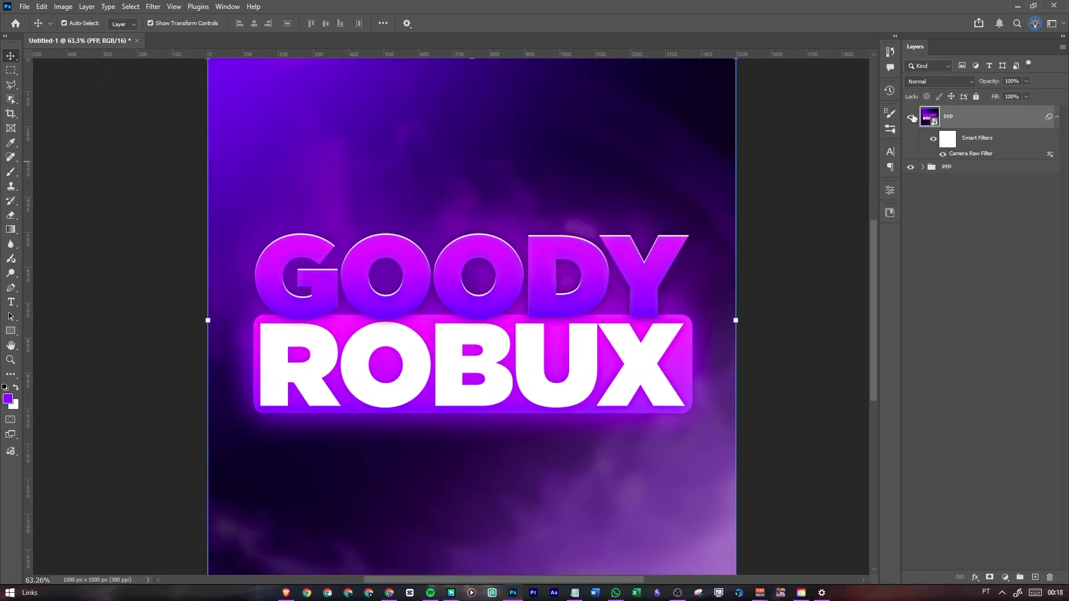
{"action": "left_click", "coordinate": [910, 117]}
{"action": "left_click", "coordinate": [913, 117]}
{"action": "scroll", "coordinate": [485, 267], "scroll_direction": "down", "scroll_amount": 2}
{"action": "scroll", "coordinate": [493, 252], "scroll_direction": "up", "scroll_amount": 1}
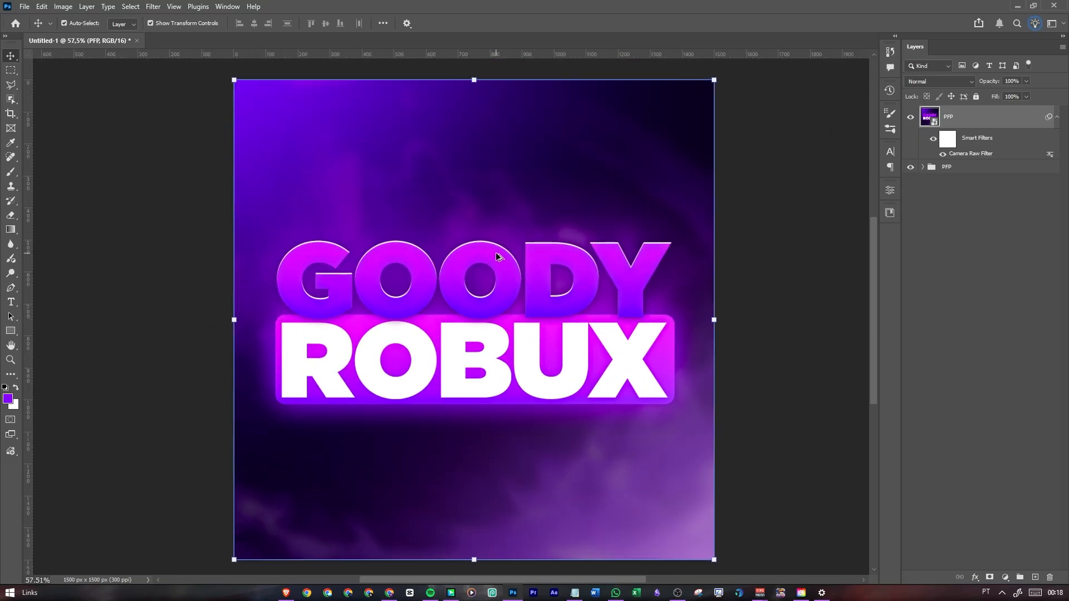